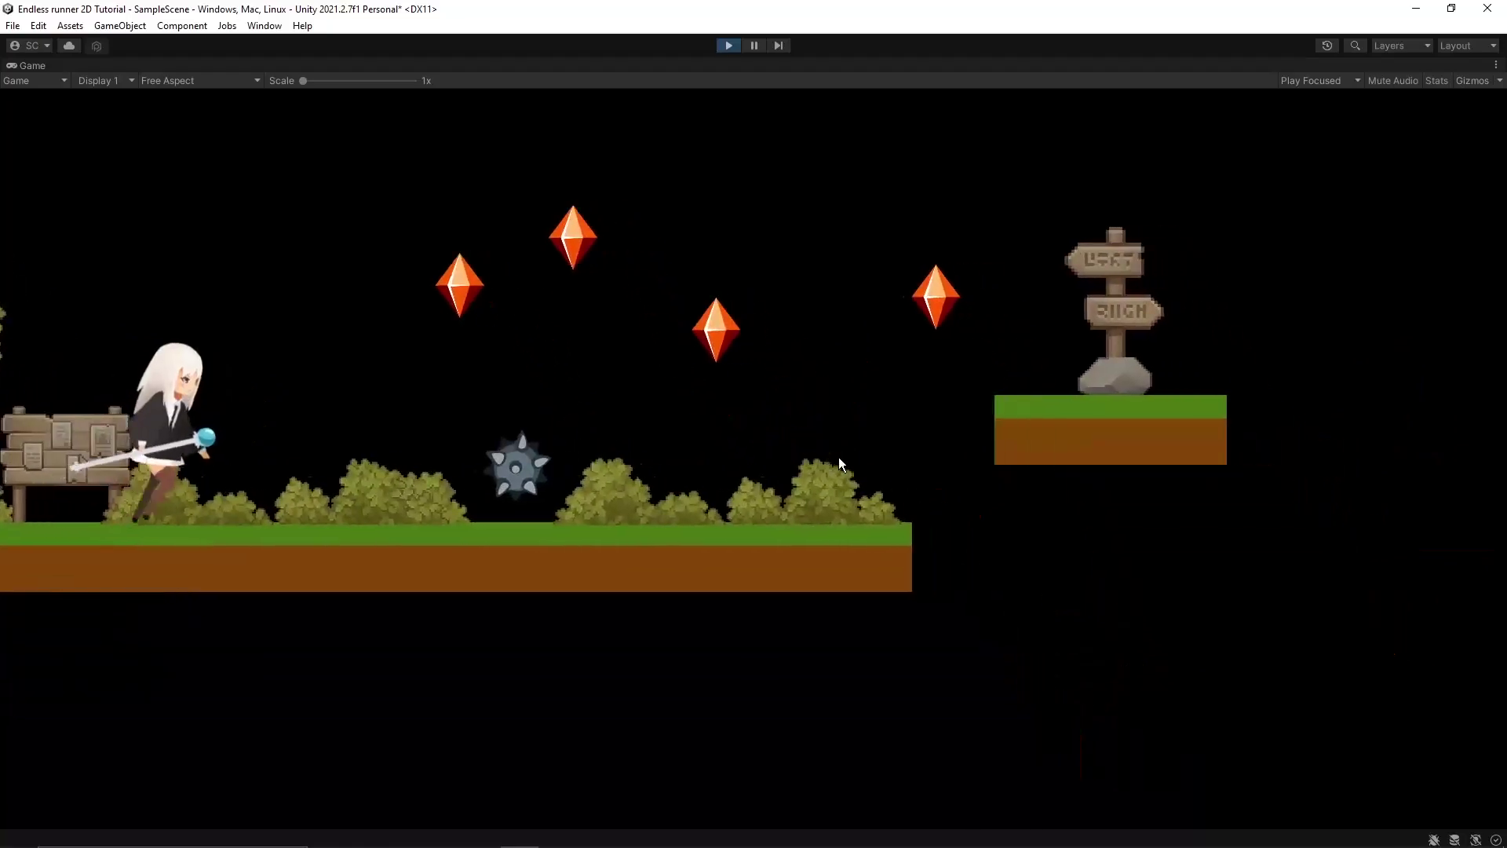
Playtest the finished runner level by jumping the character over bombs and between platforms
{"action": "key", "text": "space"}
{"action": "key", "text": "space"}
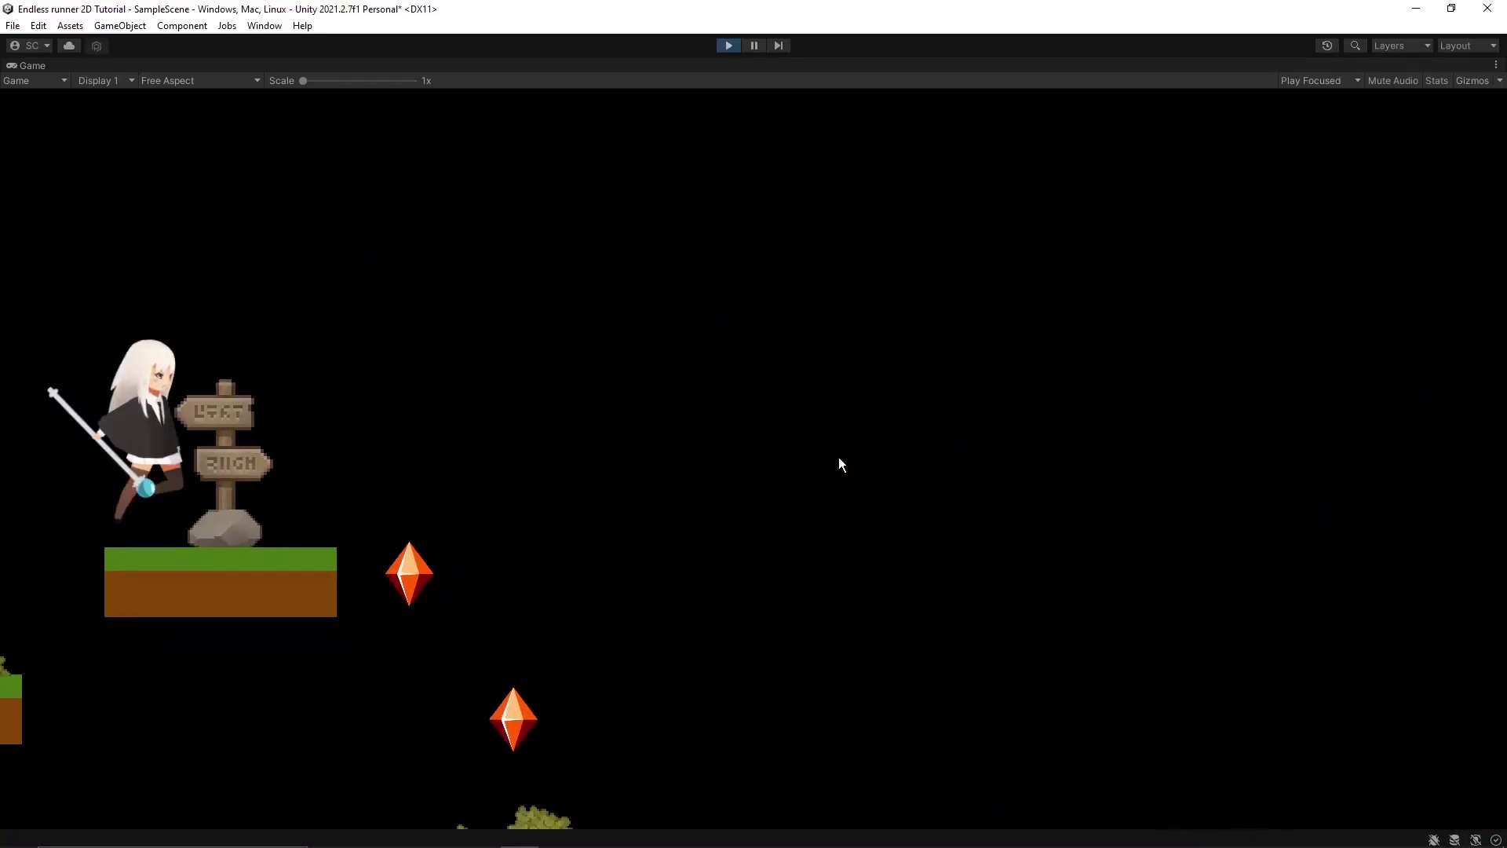
{"action": "key", "text": "space"}
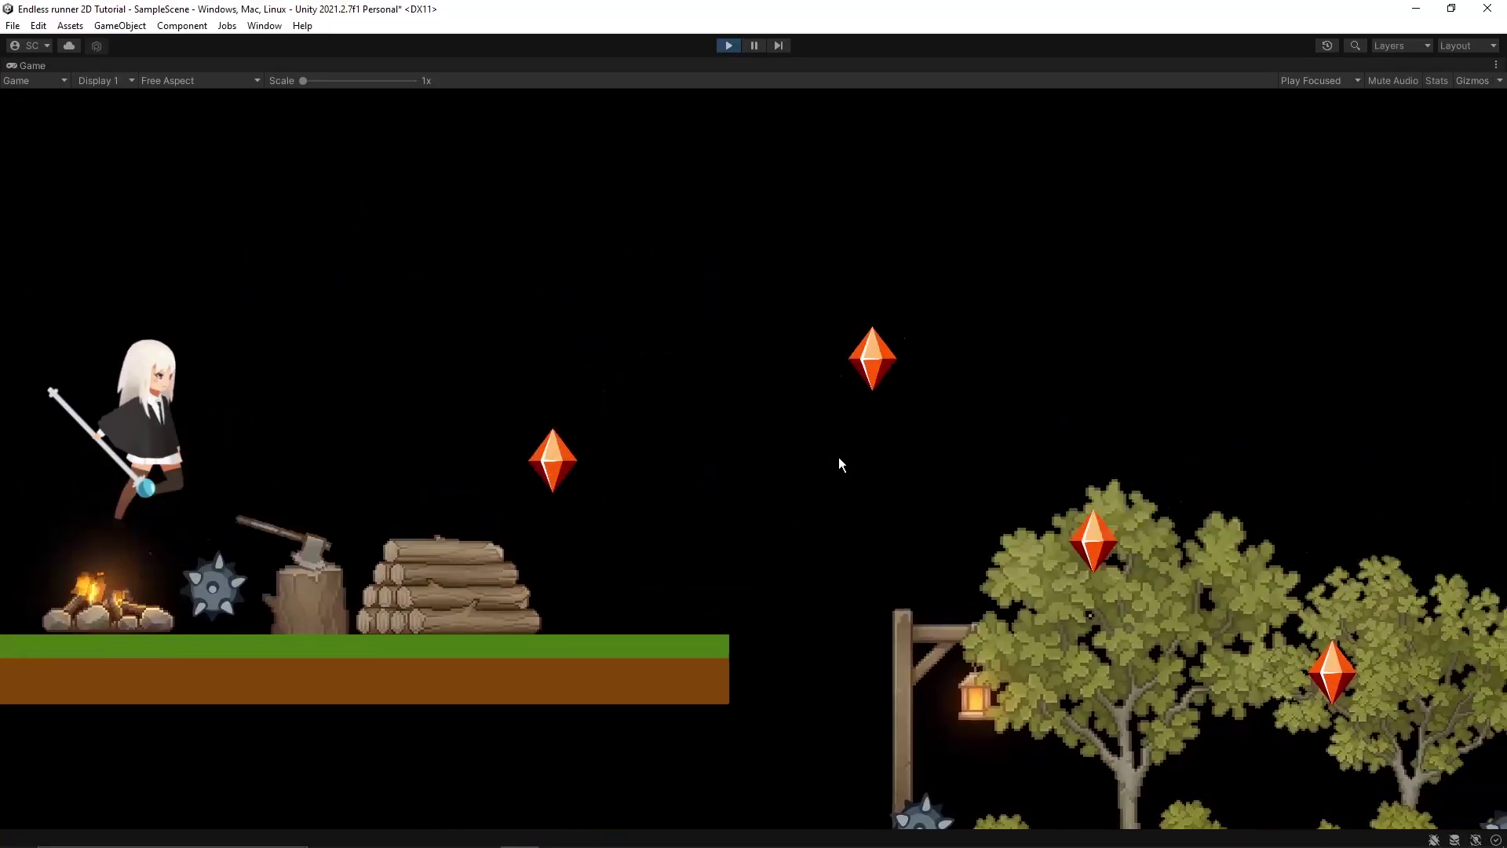
{"action": "key", "text": "space"}
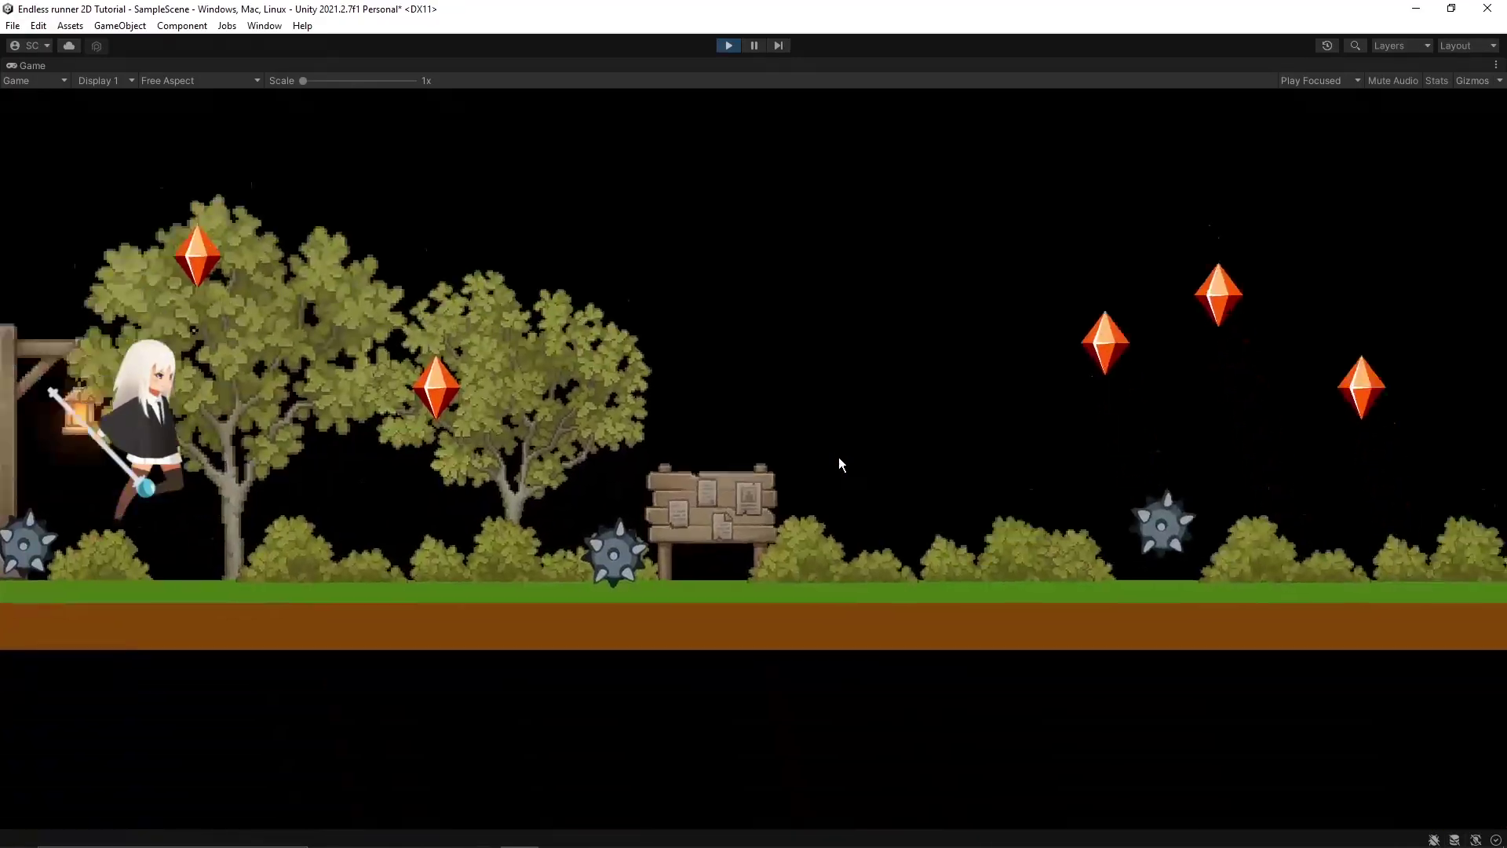
{"action": "key", "text": "space"}
{"action": "key", "text": "space"}
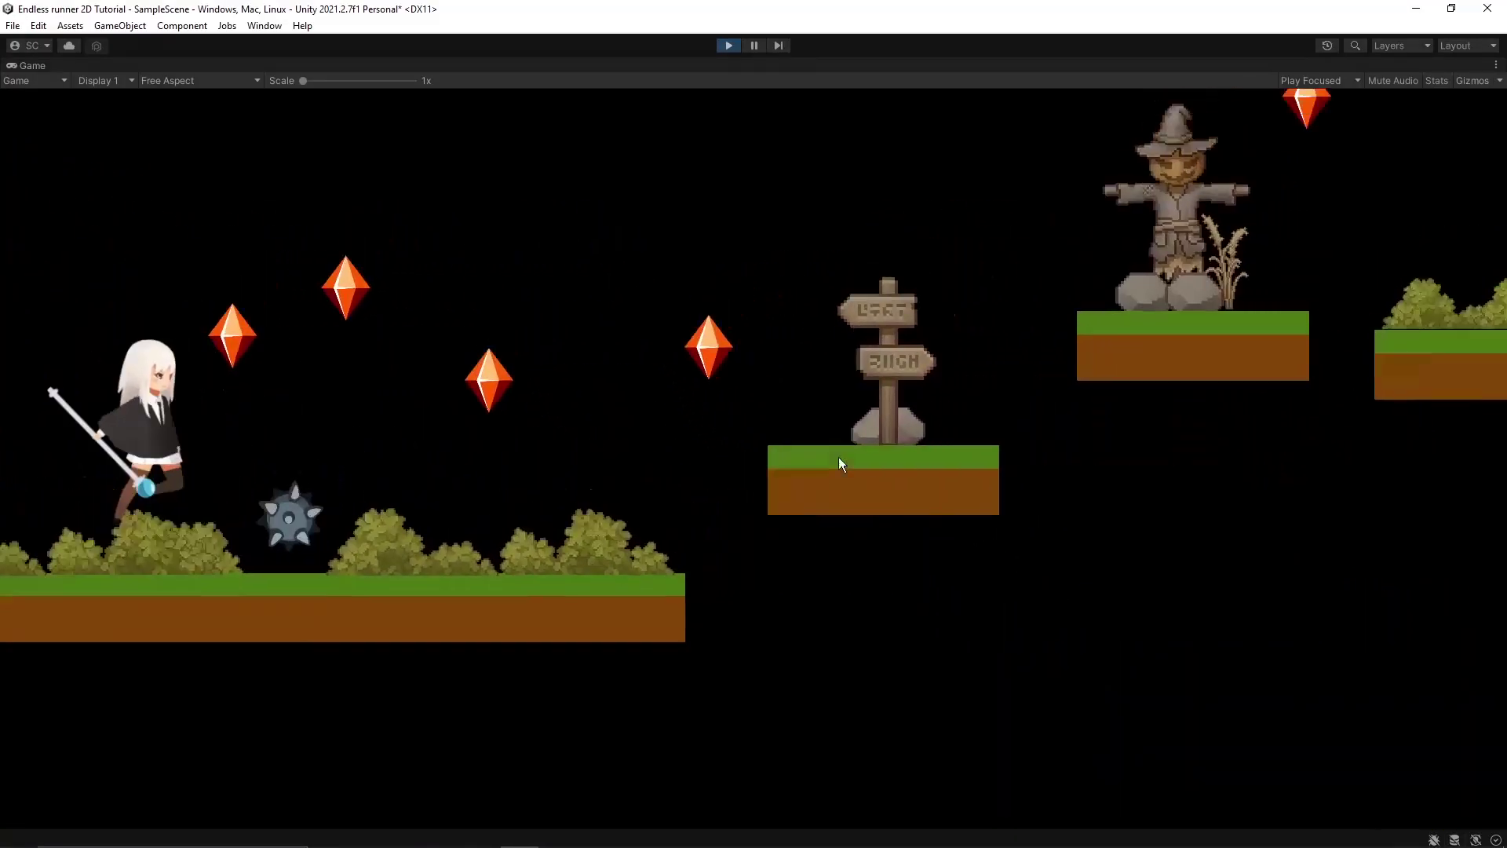
{"action": "key", "text": "space"}
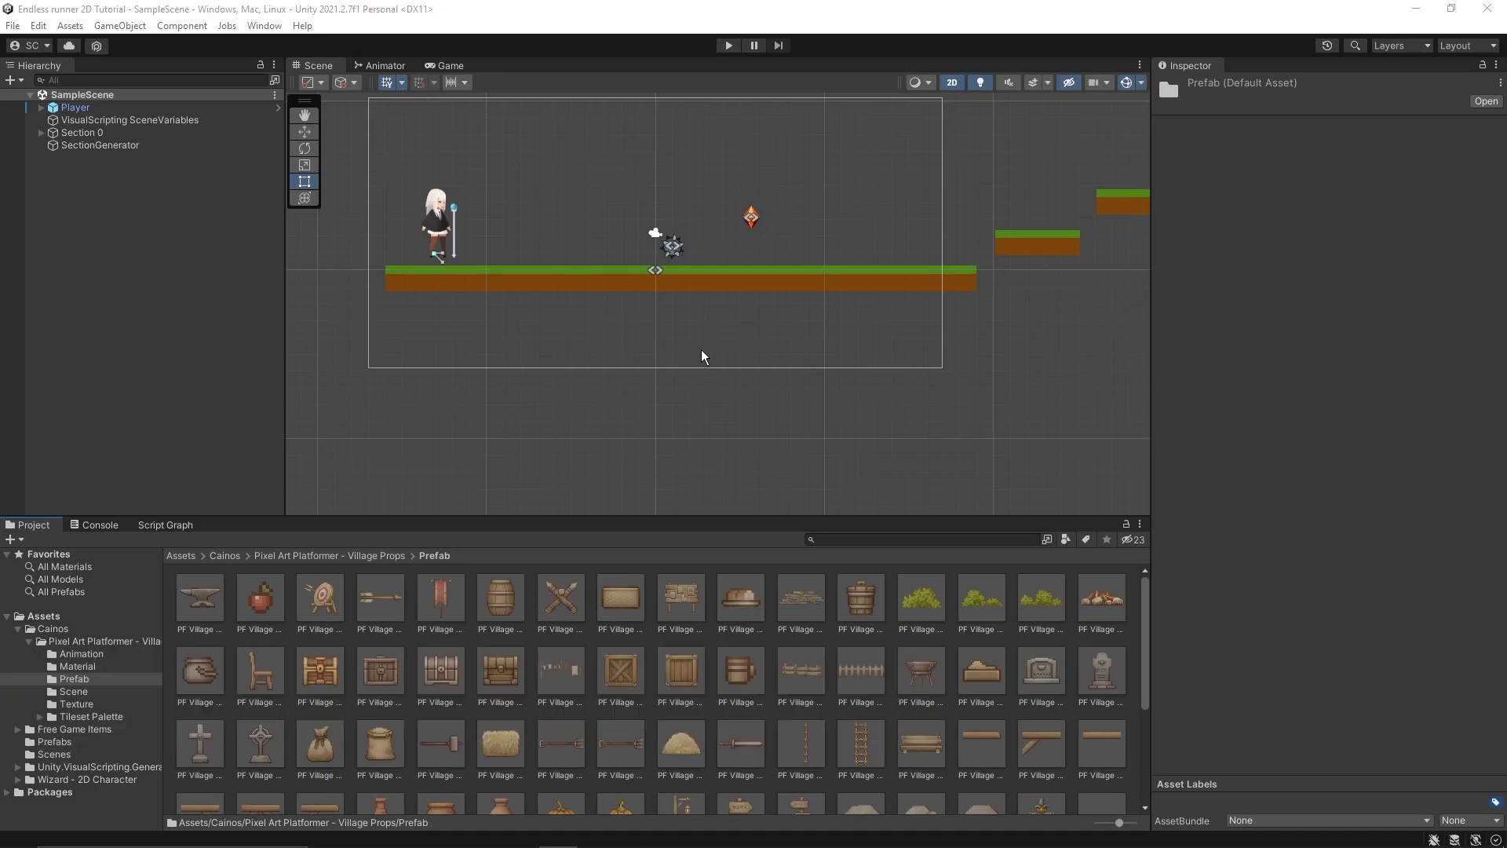
Delete the bomb and the crystal above the large platform in Section 0
{"action": "left_click", "coordinate": [677, 248]}
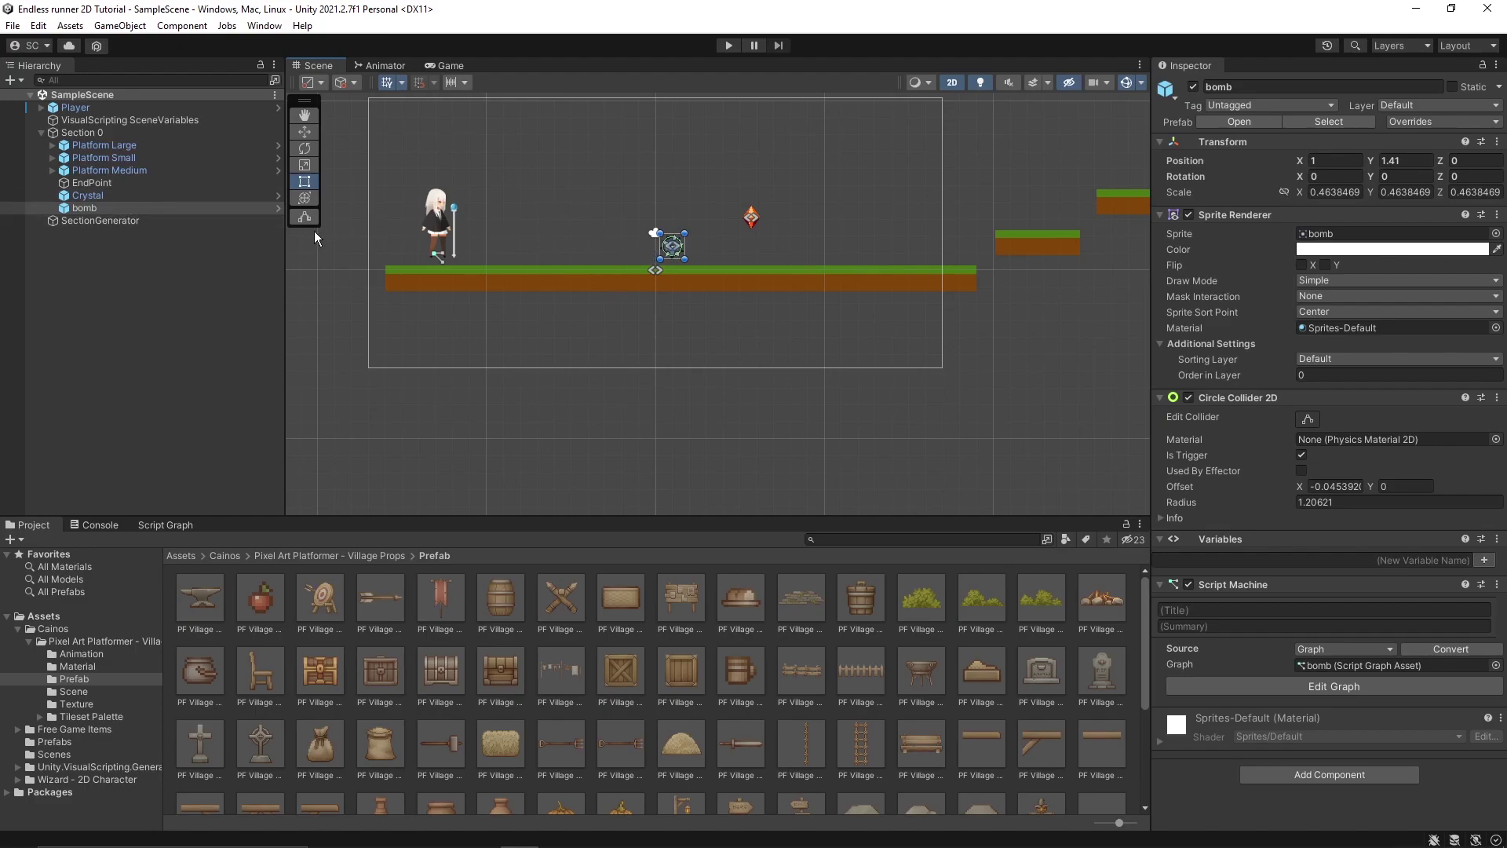
{"action": "key", "text": "Delete"}
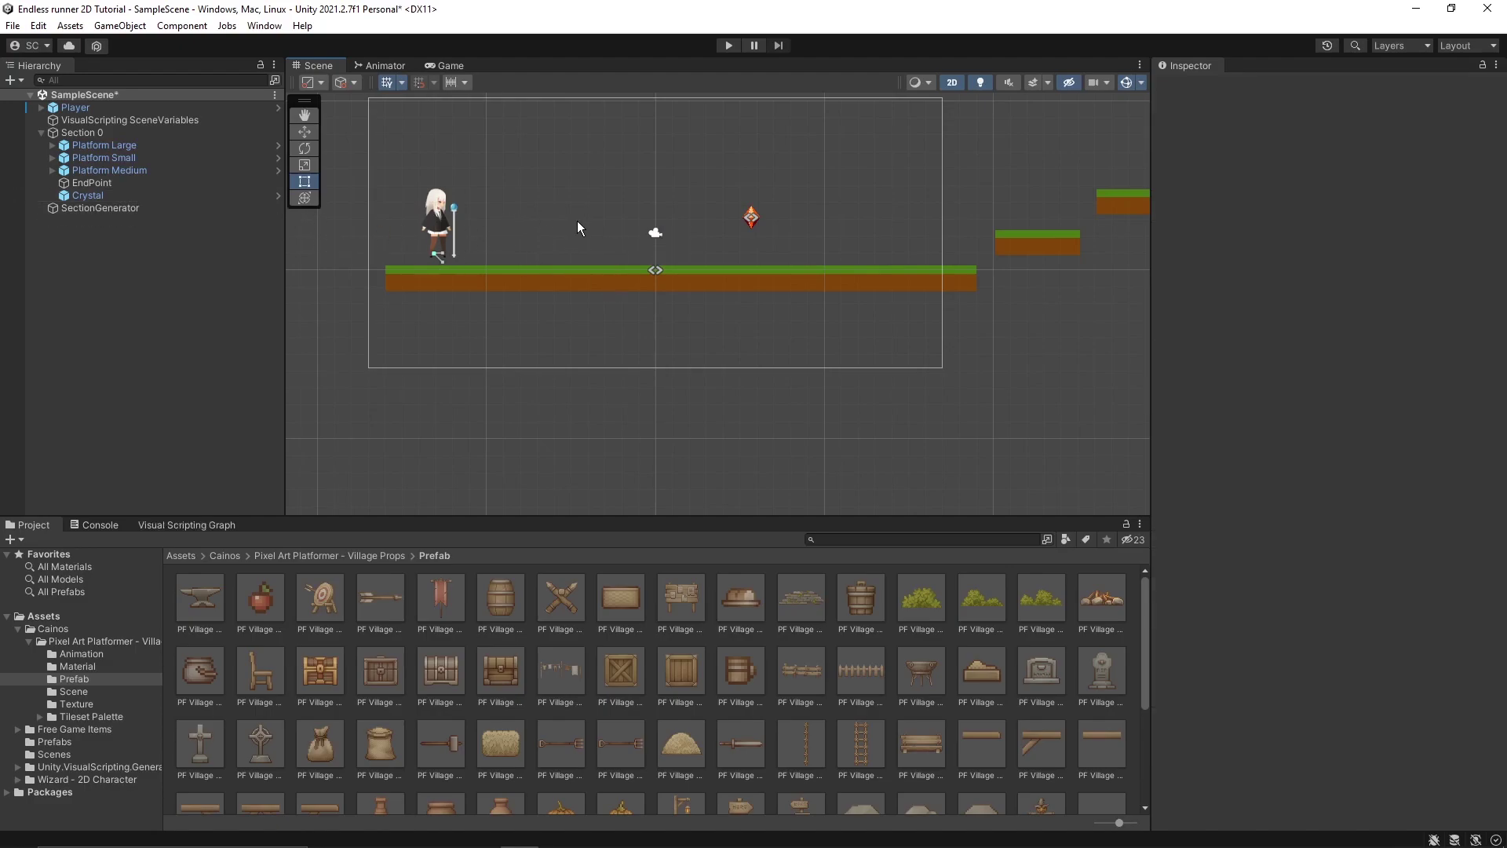
{"action": "left_click", "coordinate": [750, 221]}
{"action": "key", "text": "Delete"}
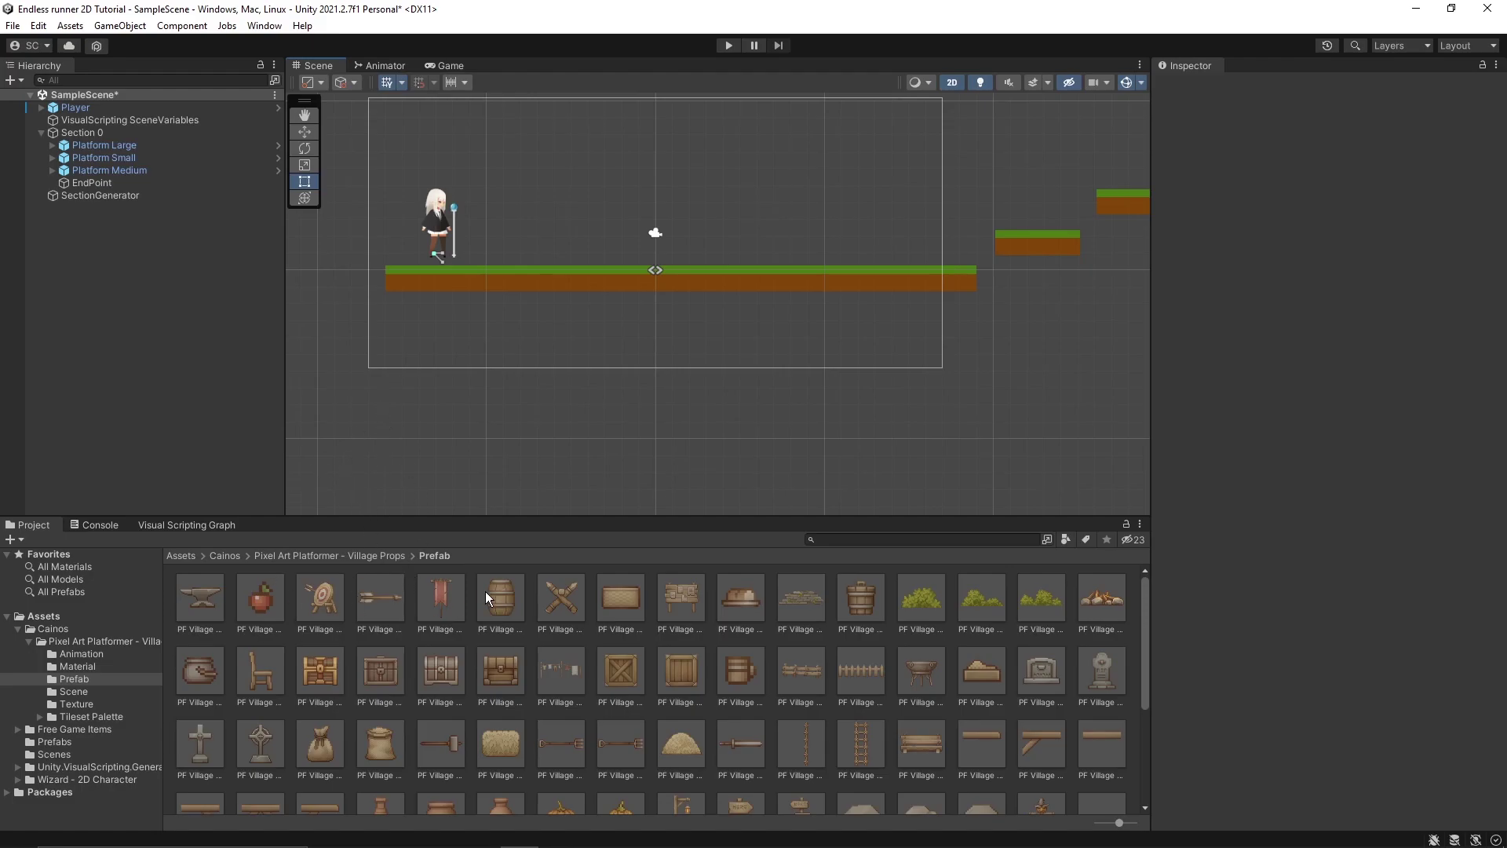
Place the Bush A prop on the large platform and duplicate it into a row of bushes along the platform
{"action": "left_click_drag", "start_coordinate": [922, 597], "coordinate": [882, 256]}
{"action": "key", "text": "r"}
{"action": "key", "text": "ctrl+d"}
{"action": "key", "text": "ctrl+d"}
{"action": "key", "text": "ctrl+d"}
{"action": "key", "text": "ctrl+d"}
{"action": "key", "text": "ctrl+d"}
{"action": "key", "text": "ctrl+d"}
{"action": "key", "text": "ctrl+d"}
{"action": "key", "text": "ctrl+d"}
{"action": "key", "text": "ctrl+d"}
{"action": "key", "text": "ctrl+d"}
{"action": "left_click", "coordinate": [157, 245]}
{"action": "key", "text": "Delete"}
{"action": "key", "text": "ctrl+d"}
Add a Road Lamp with Rock A at its base and a Bush C among the bushes on the large platform
{"action": "scroll", "coordinate": [681, 706], "scroll_direction": "down", "scroll_amount": 3}
{"action": "left_click_drag", "start_coordinate": [681, 675], "coordinate": [598, 256]}
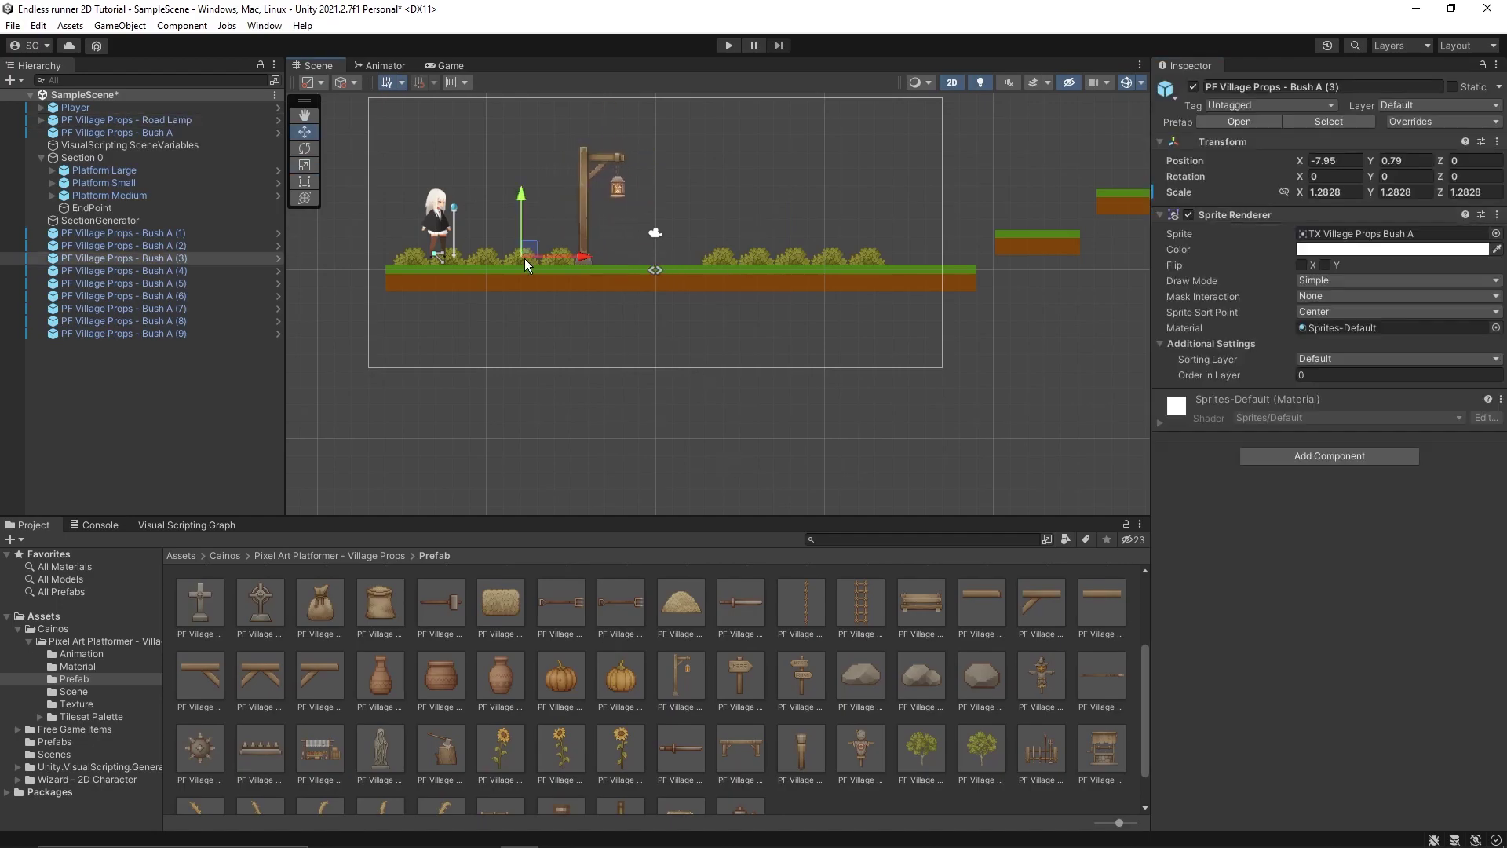
{"action": "left_click_drag", "start_coordinate": [861, 687], "coordinate": [601, 257]}
{"action": "scroll", "coordinate": [521, 313], "scroll_direction": "up", "scroll_amount": 2}
{"action": "scroll", "coordinate": [482, 372], "scroll_direction": "down", "scroll_amount": 1}
{"action": "left_click", "coordinate": [482, 372]}
{"action": "scroll", "coordinate": [628, 355], "scroll_direction": "up", "scroll_amount": 2}
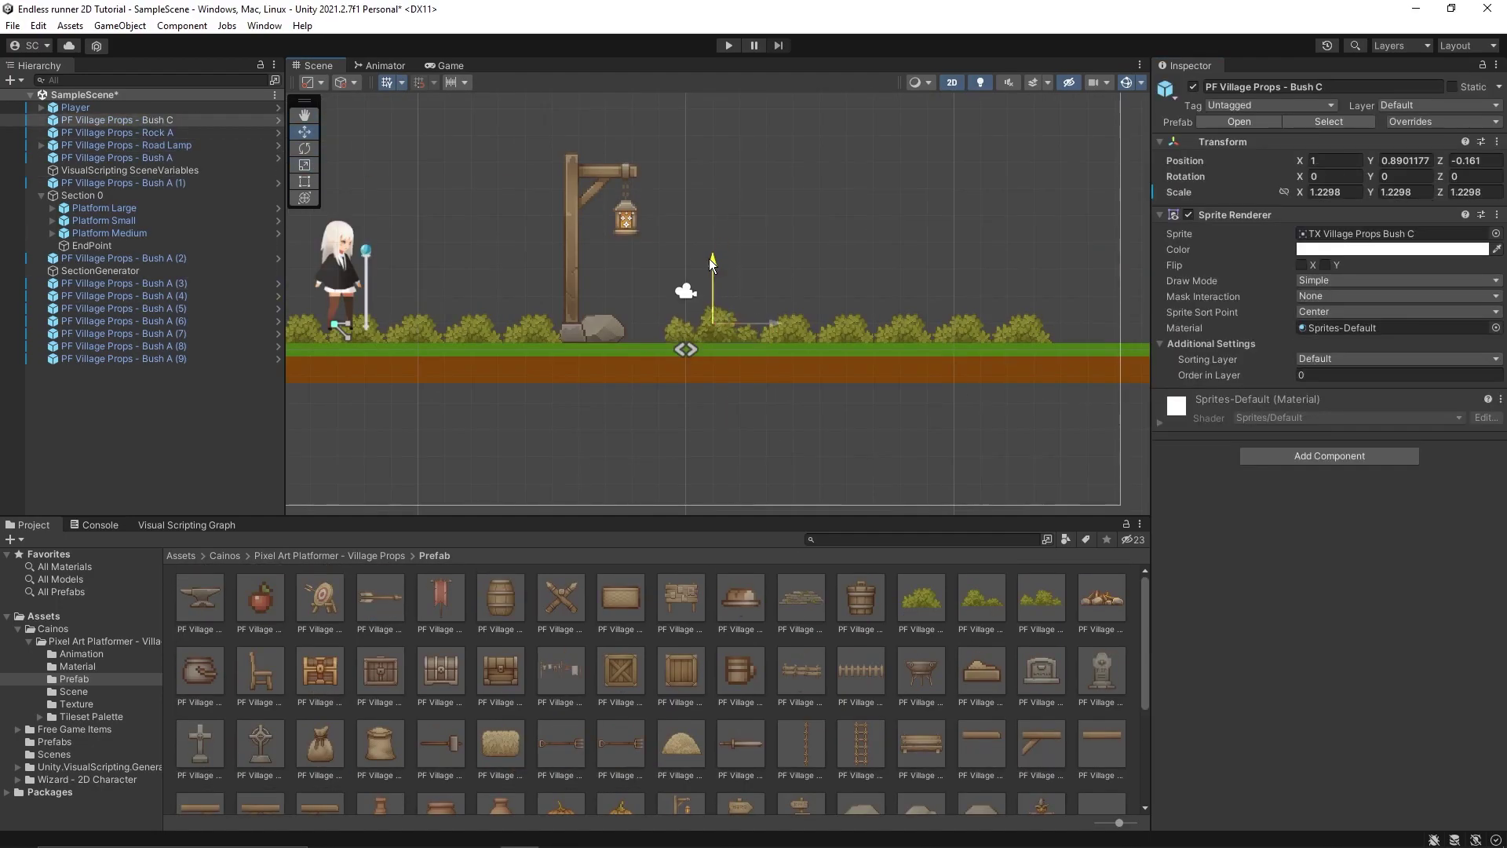
Nest the large platform's bushes, rock and road lamp under Section 0, and place a Banner on the small platform
{"action": "scroll", "coordinate": [709, 262], "scroll_direction": "down", "scroll_amount": 3}
{"action": "left_click", "coordinate": [145, 371], "text": "shift"}
{"action": "scroll", "coordinate": [715, 361], "scroll_direction": "down", "scroll_amount": 2}
{"action": "left_click_drag", "start_coordinate": [441, 597], "coordinate": [795, 364]}
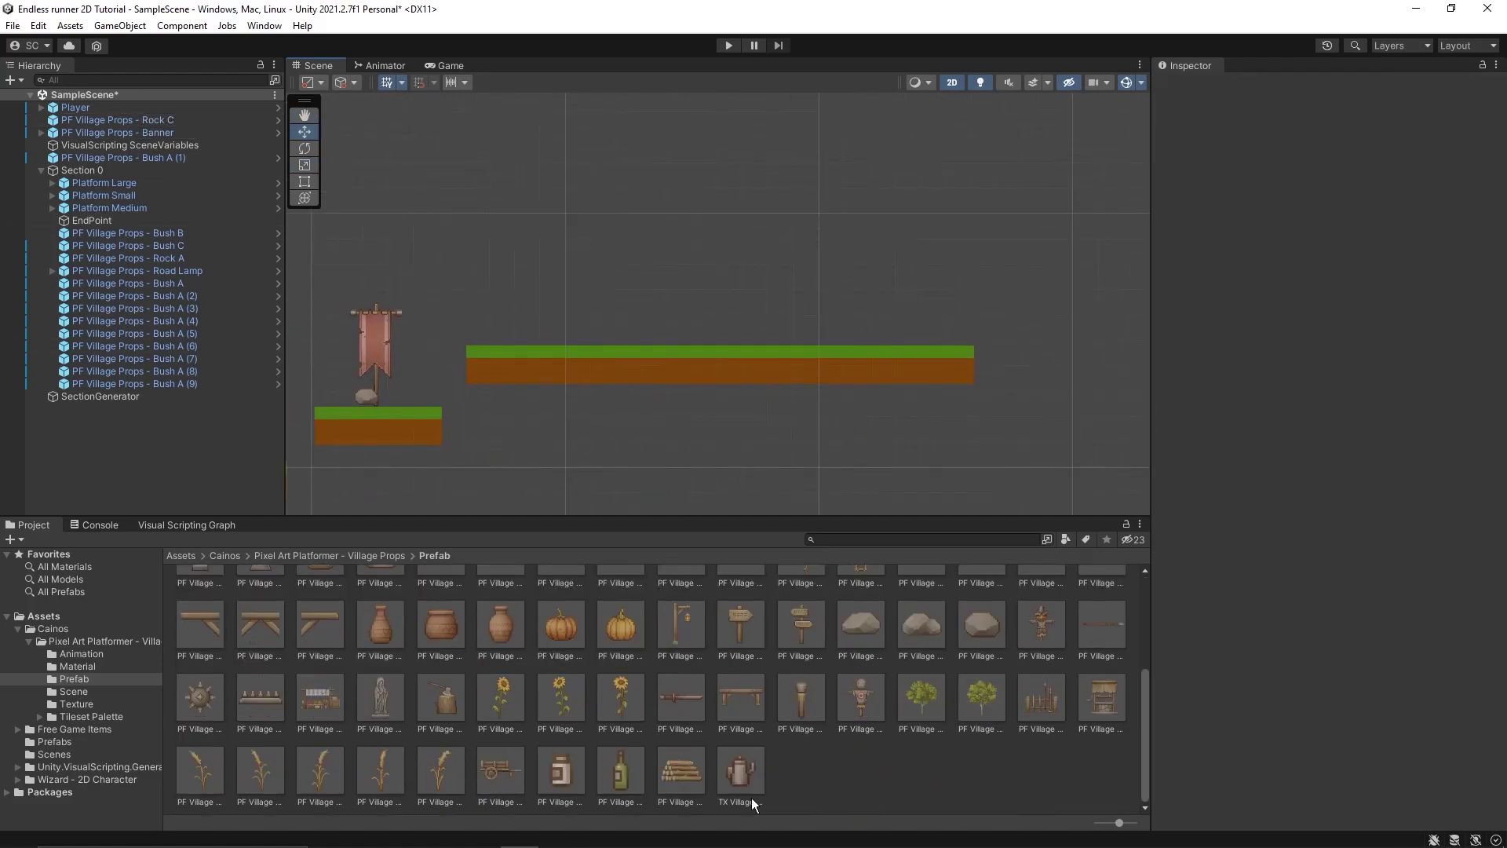
Decorate the medium platform with a Weapon Rack, Tree A and a Table, and add a sunflower prop to the section
{"action": "left_click_drag", "start_coordinate": [1042, 709], "coordinate": [723, 356]}
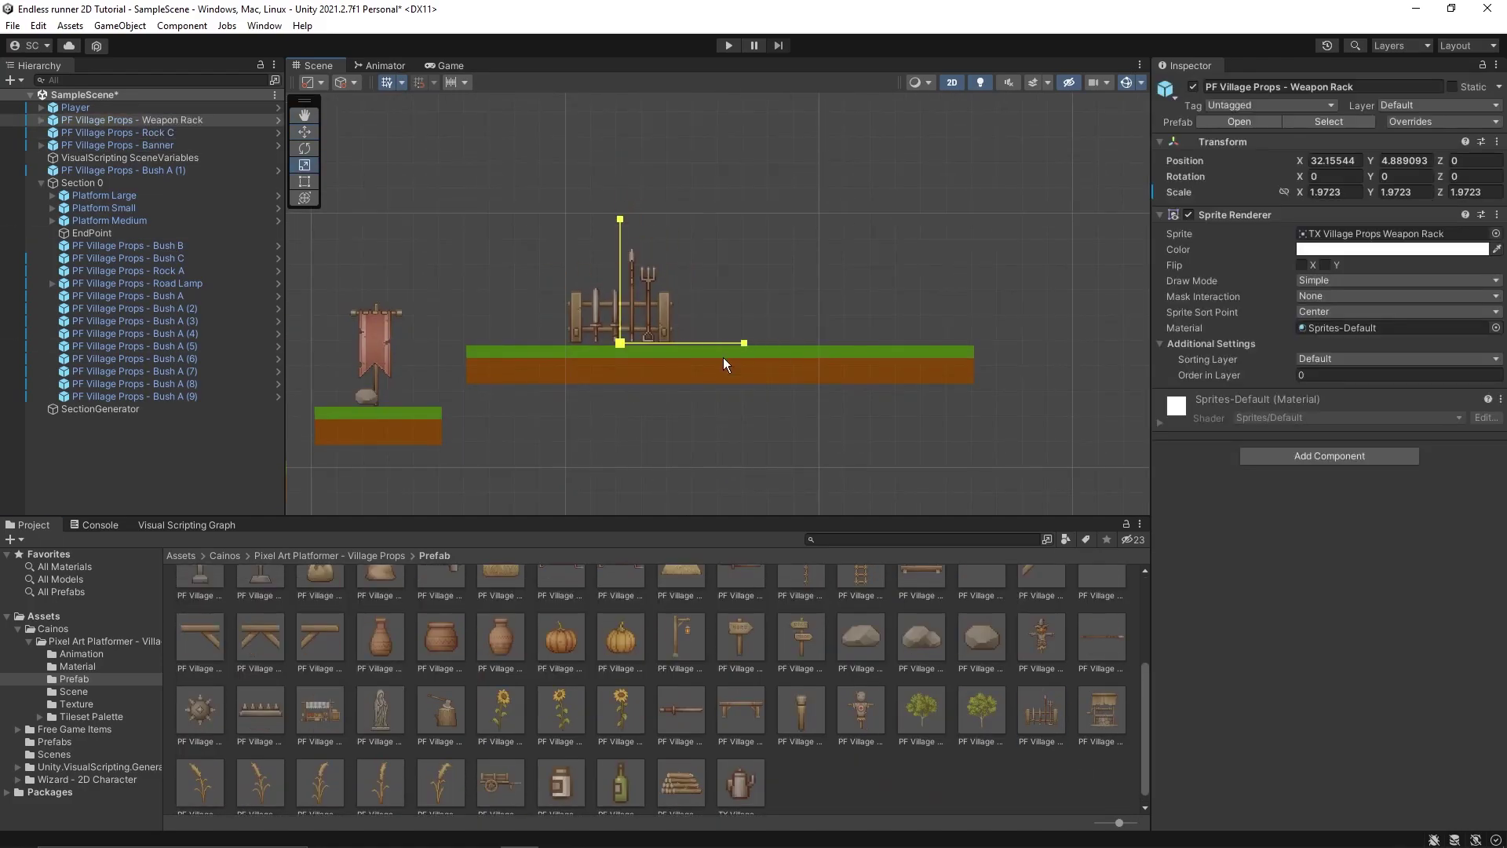
{"action": "left_click", "coordinate": [692, 429]}
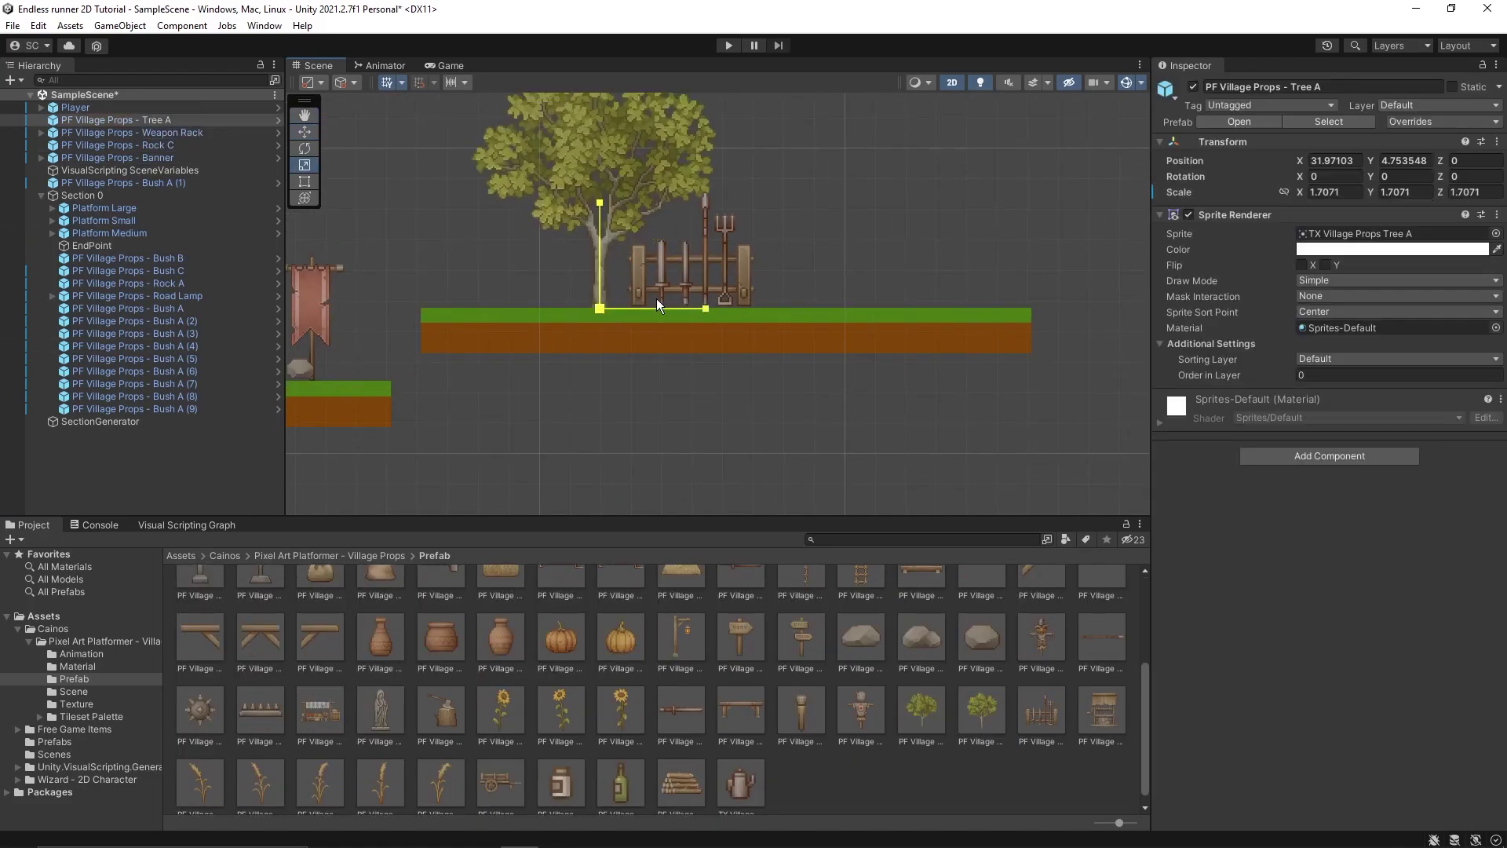
{"action": "left_click_drag", "start_coordinate": [740, 709], "coordinate": [751, 364]}
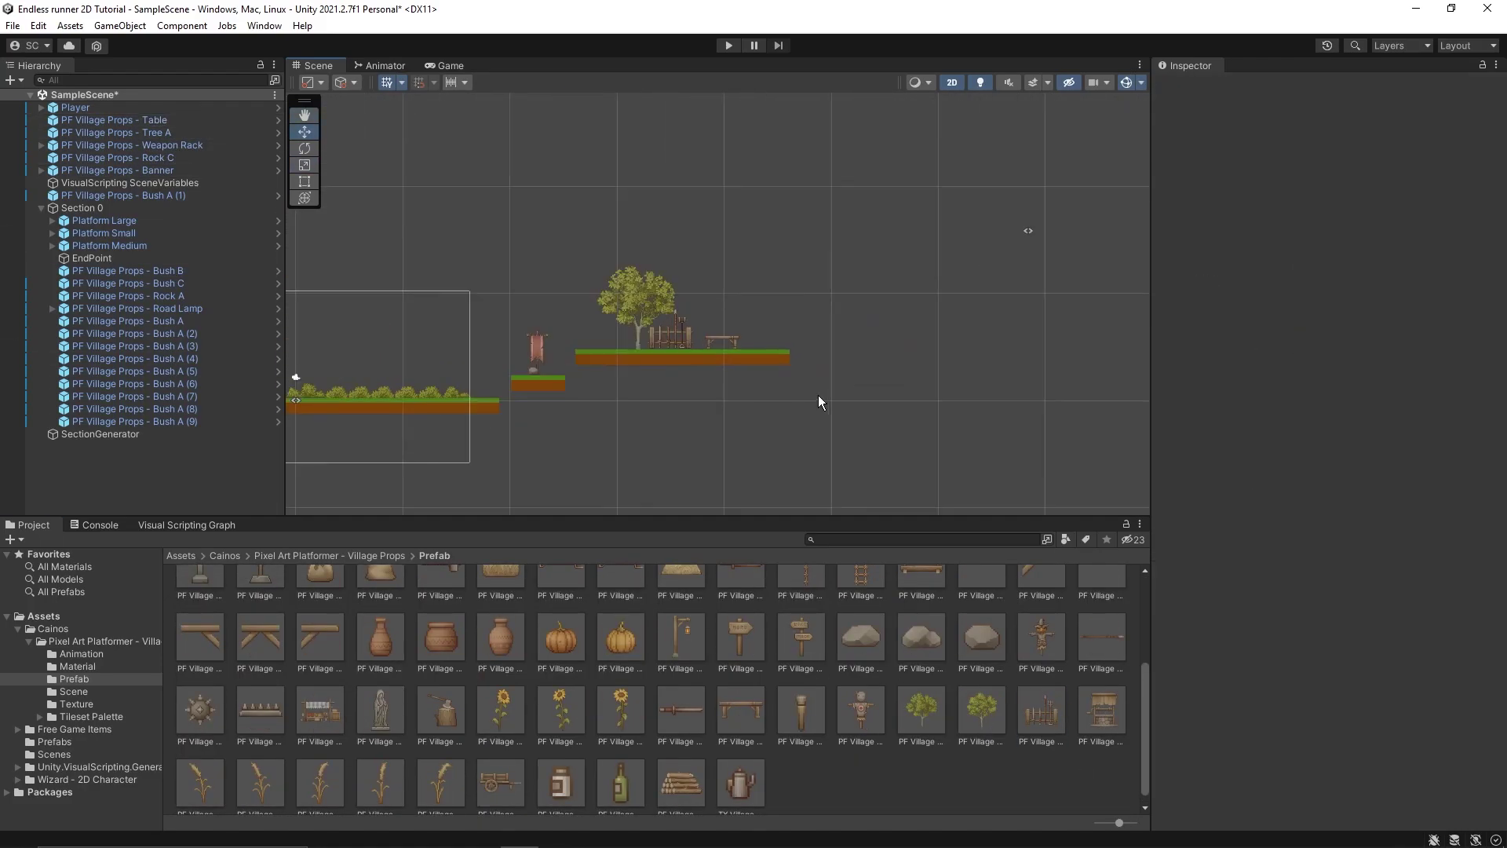
{"action": "scroll", "coordinate": [817, 394], "scroll_direction": "up", "scroll_amount": 3}
{"action": "left_click_drag", "start_coordinate": [620, 709], "coordinate": [487, 432]}
{"action": "left_click_drag", "start_coordinate": [486, 431], "coordinate": [486, 433]}
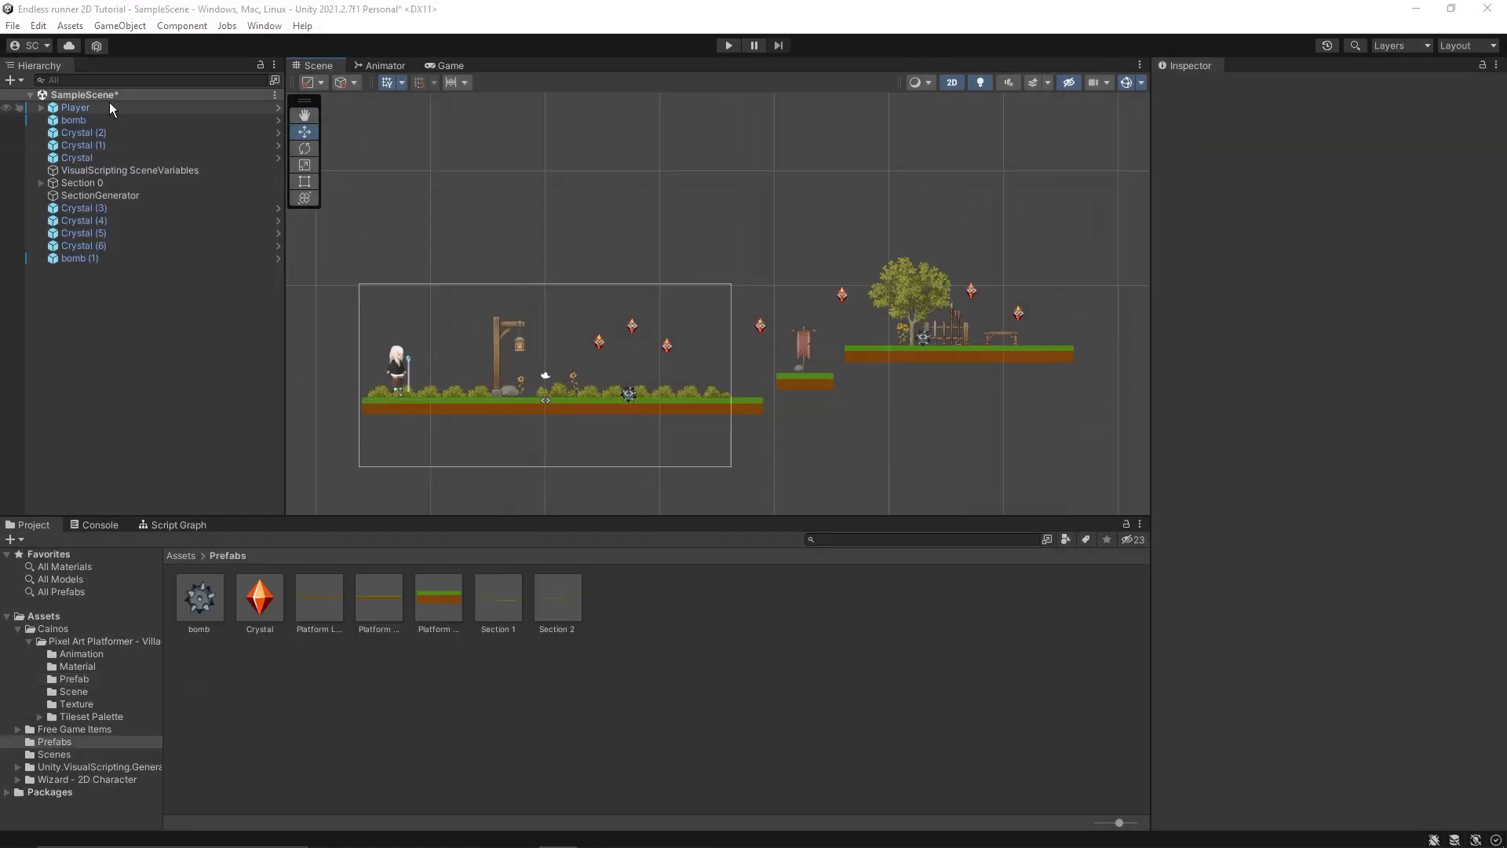
Nest the loose crystals and bombs under Section 0
{"action": "left_click", "coordinate": [102, 144]}
{"action": "left_click", "coordinate": [96, 153]}
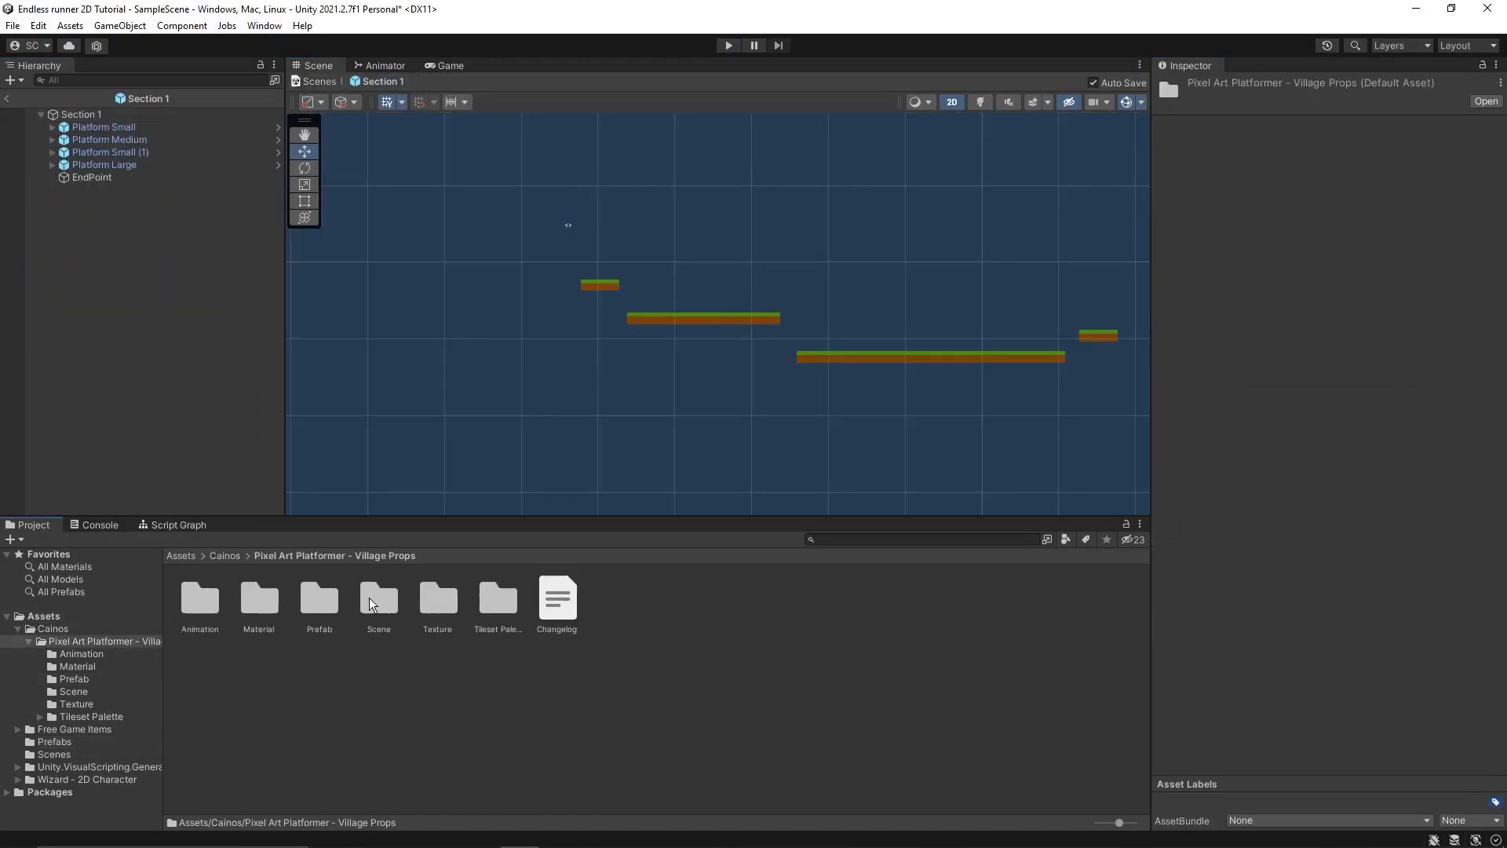
Decorate the Section 1 prefab with Bush C, a Campfire, Wood Logs and a Stump, plus trees beside the large platform's Road Lamp
{"action": "double_click", "coordinate": [319, 596]}
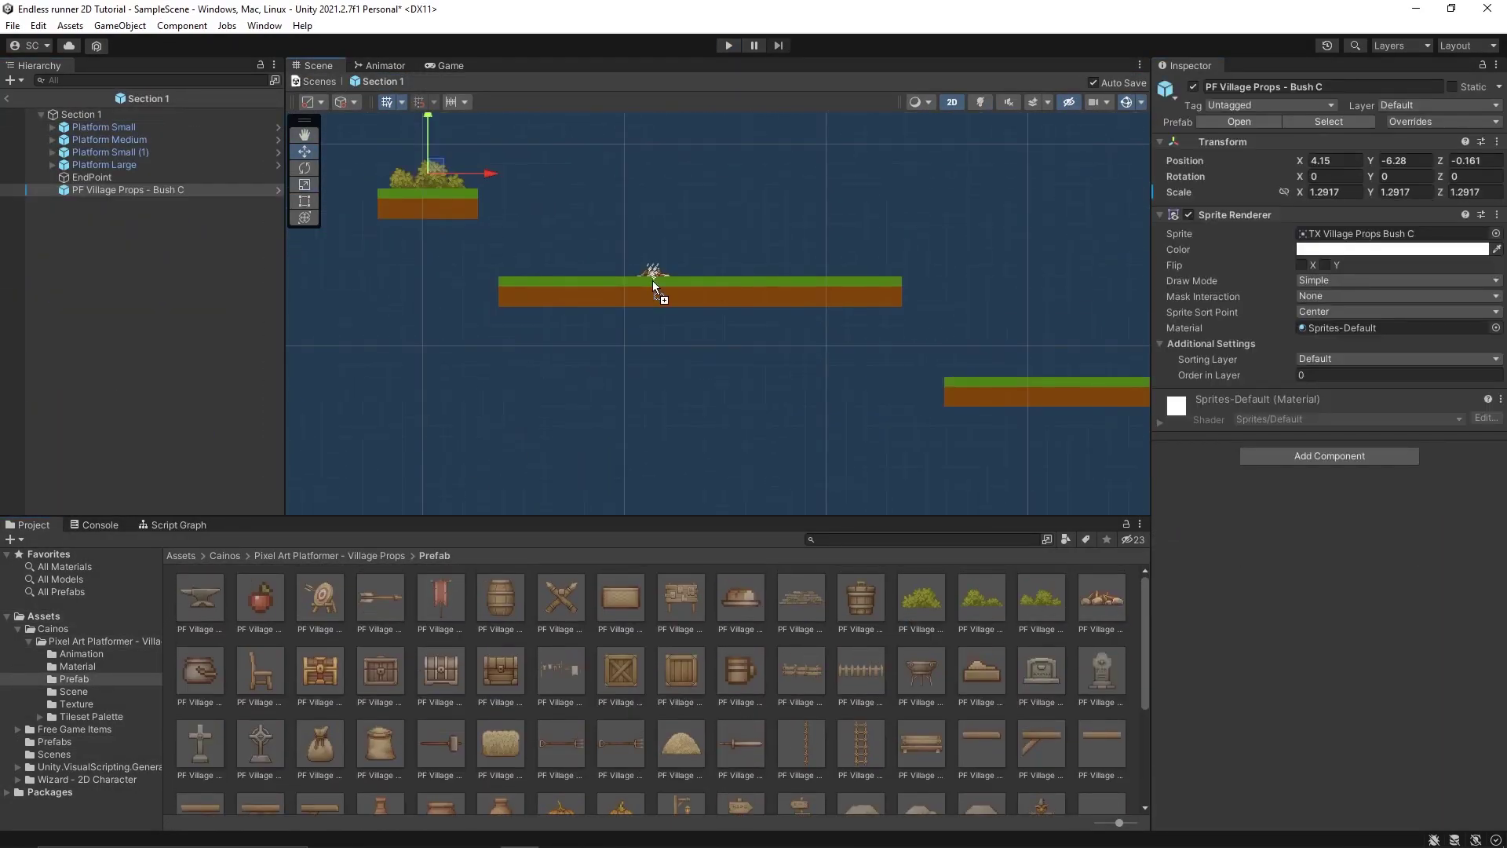
{"action": "left_click_drag", "start_coordinate": [663, 296], "coordinate": [632, 267]}
{"action": "scroll", "coordinate": [652, 707], "scroll_direction": "down", "scroll_amount": 5}
{"action": "left_click_drag", "start_coordinate": [681, 780], "coordinate": [741, 275]}
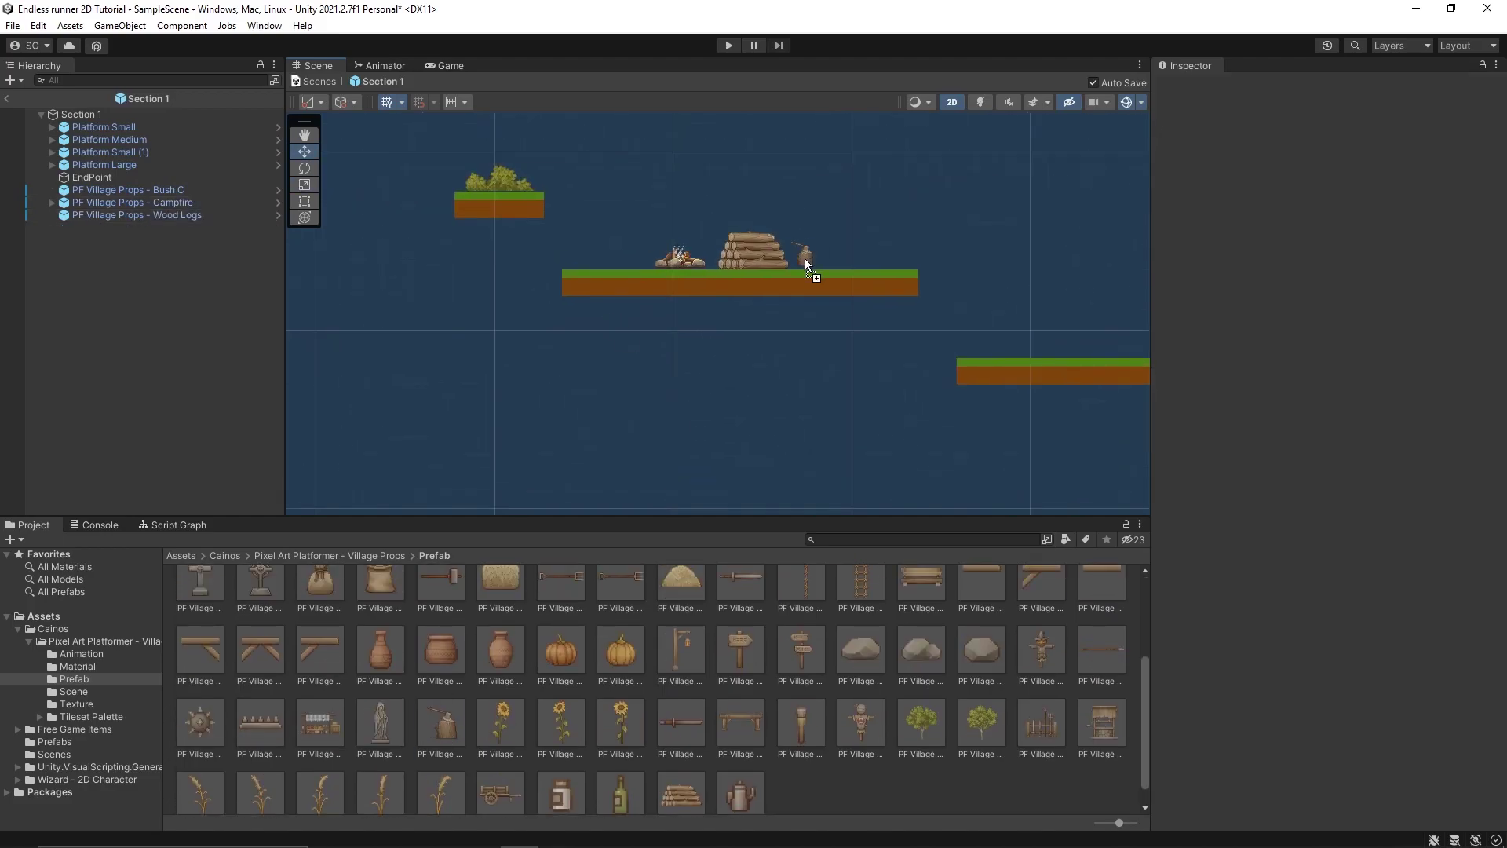
{"action": "left_click_drag", "start_coordinate": [440, 710], "coordinate": [749, 259]}
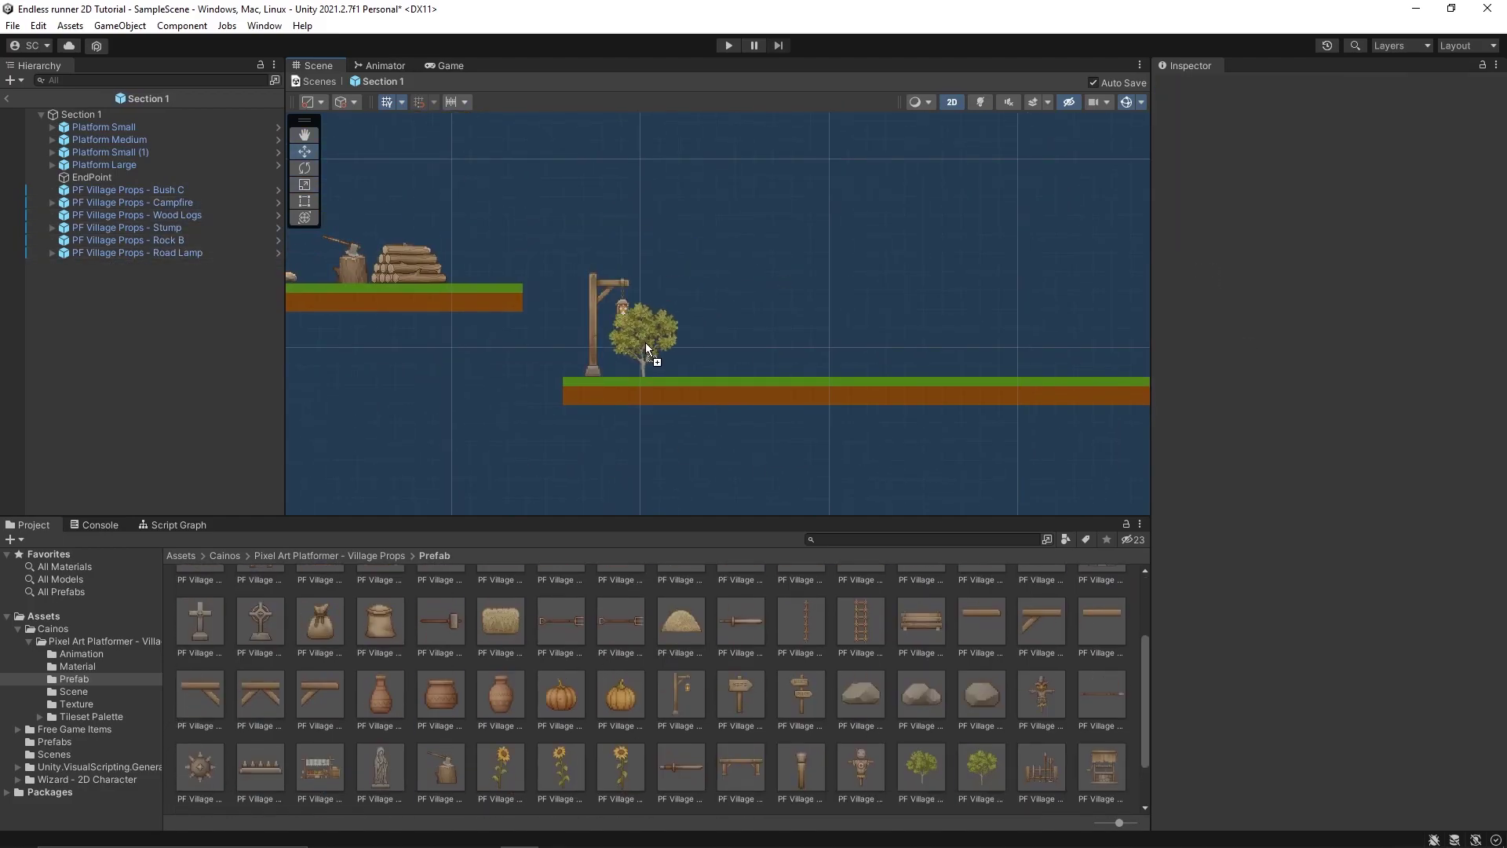
{"action": "left_click_drag", "start_coordinate": [624, 342], "coordinate": [685, 345]}
{"action": "left_click_drag", "start_coordinate": [922, 765], "coordinate": [814, 372]}
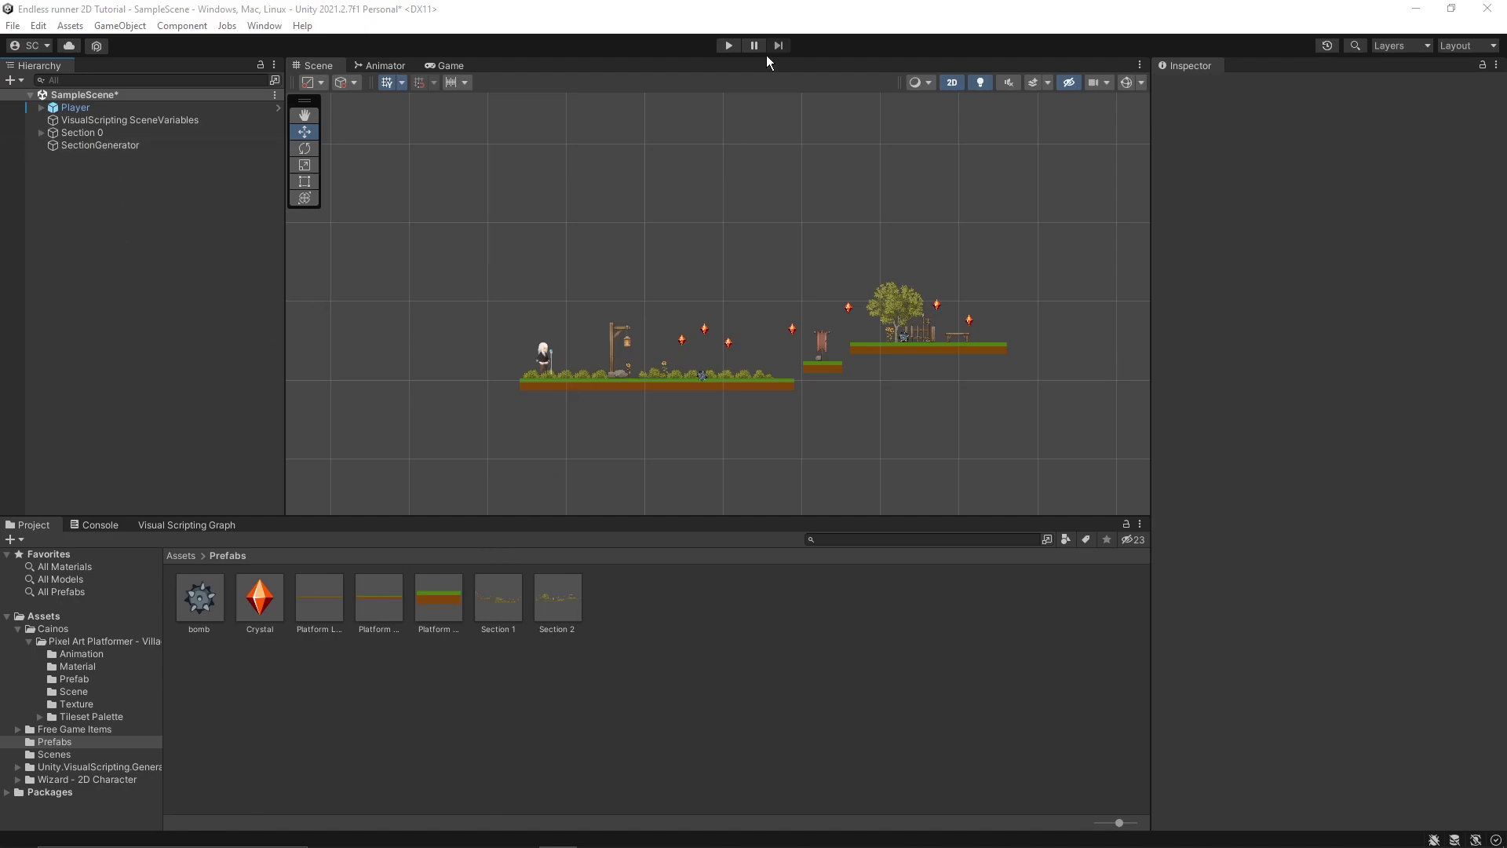
Run the game and playtest the decorated sections by jumping across their platforms, bombs and crystals
{"action": "left_click", "coordinate": [723, 48]}
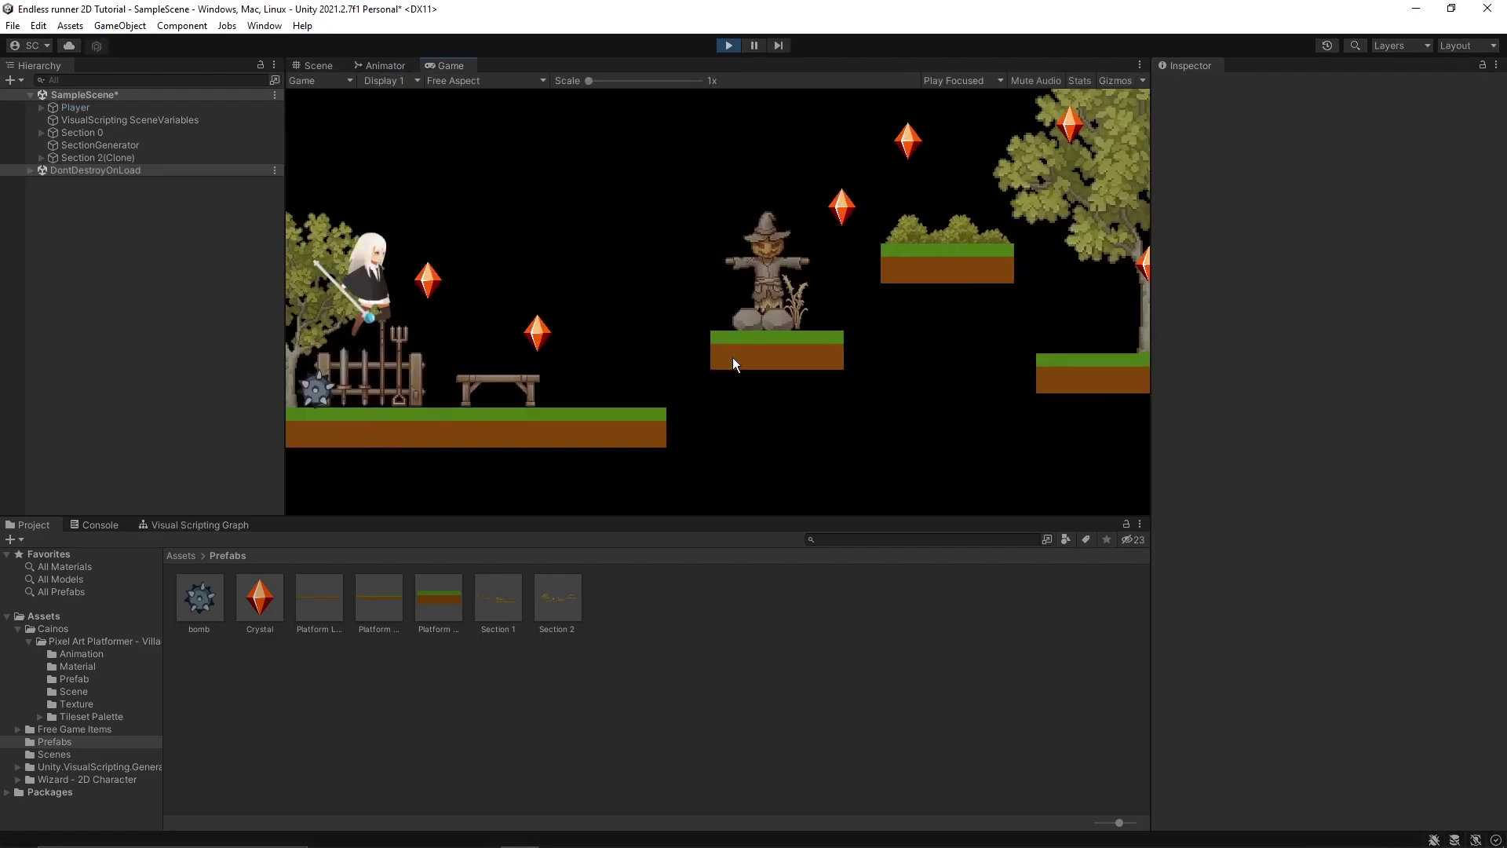
{"action": "key", "text": "space"}
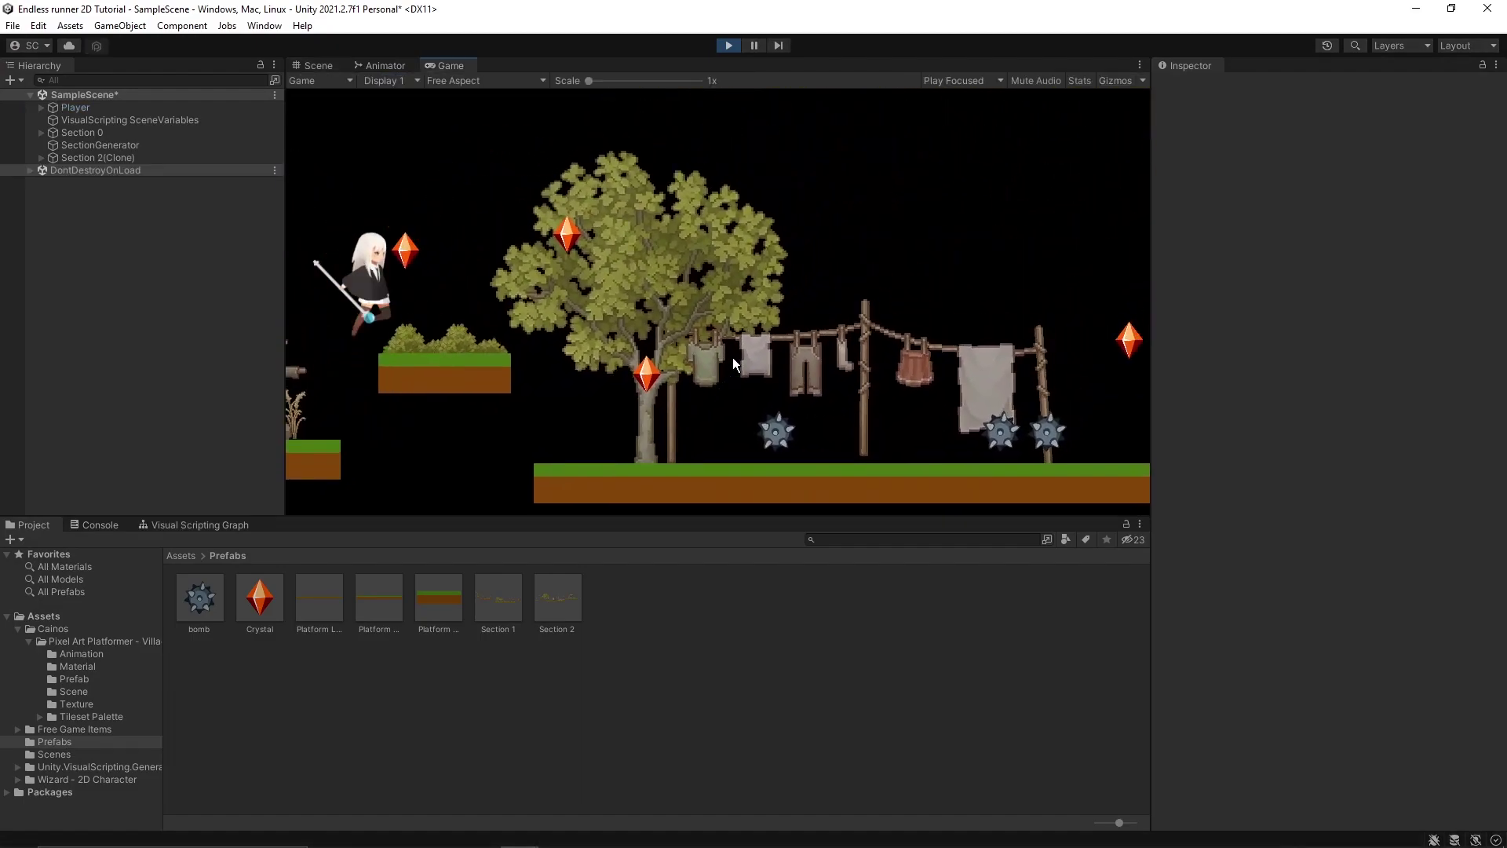
{"action": "key", "text": "space"}
{"action": "key", "text": "space"}
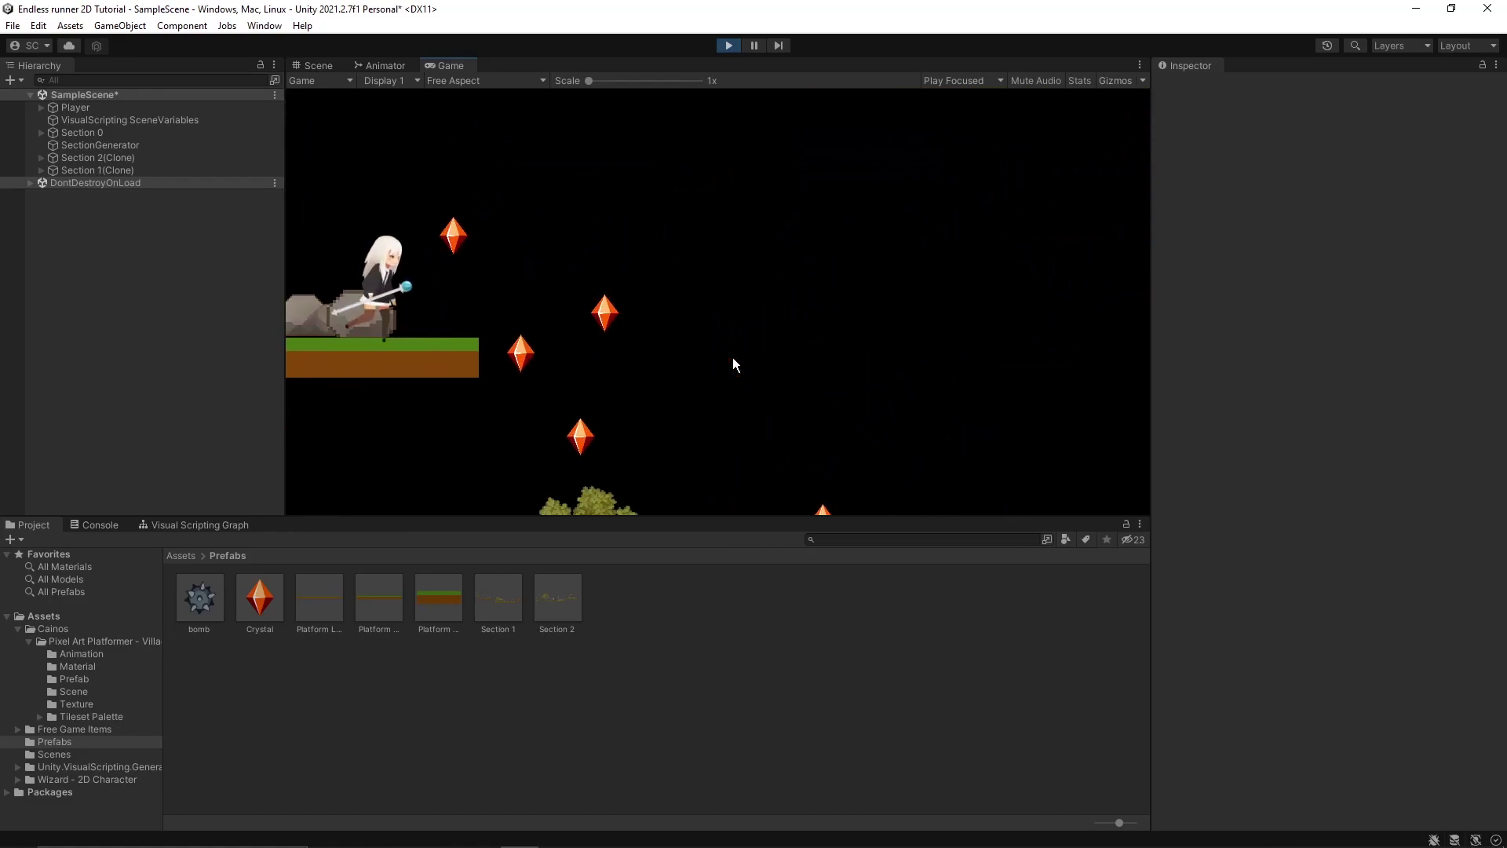
{"action": "key", "text": "space"}
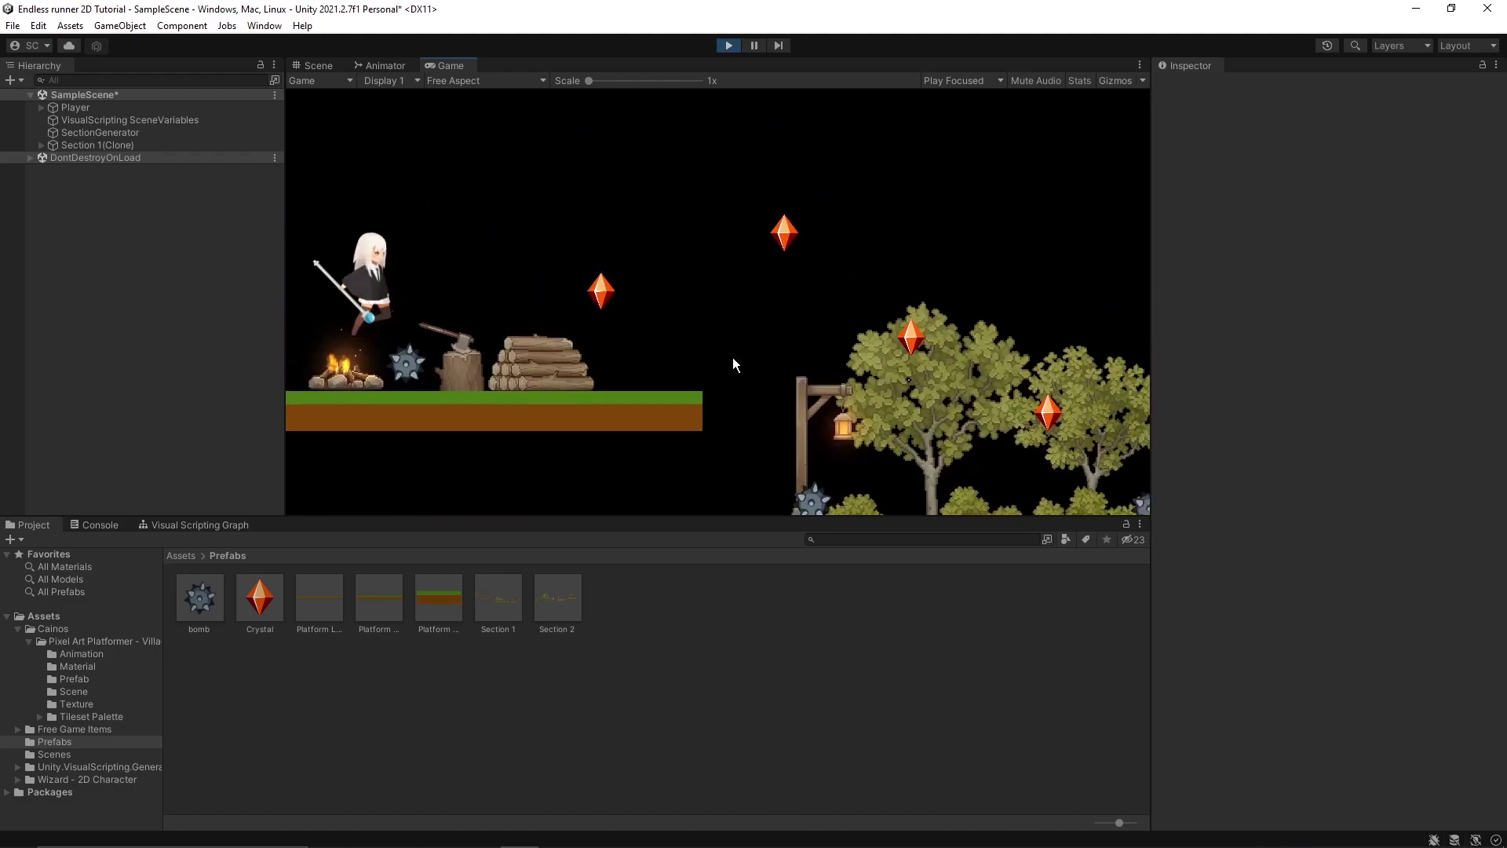
{"action": "key", "text": "space"}
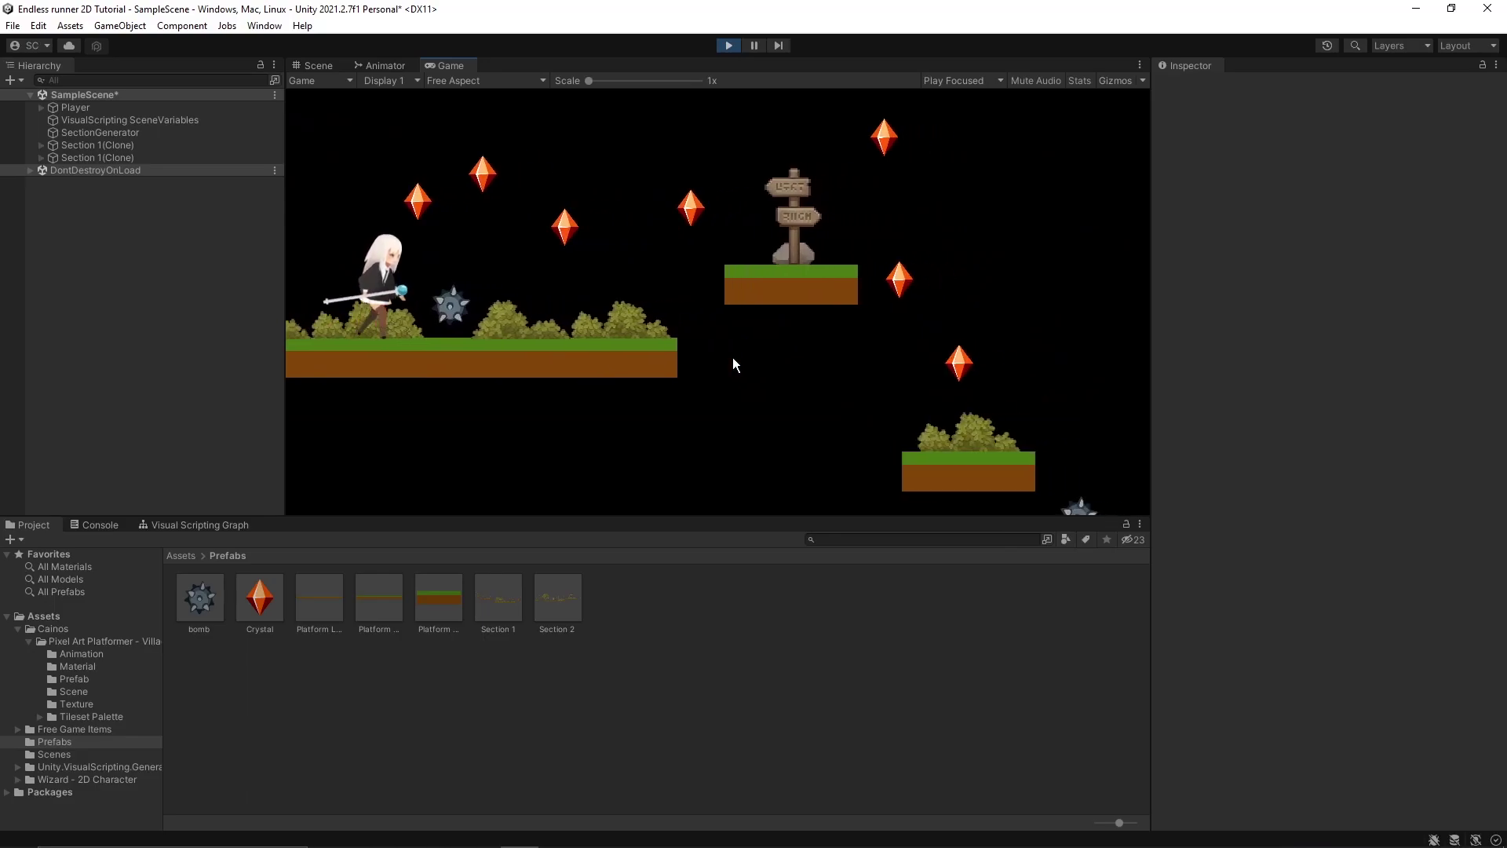
{"action": "key", "text": "space"}
{"action": "key", "text": "space"}
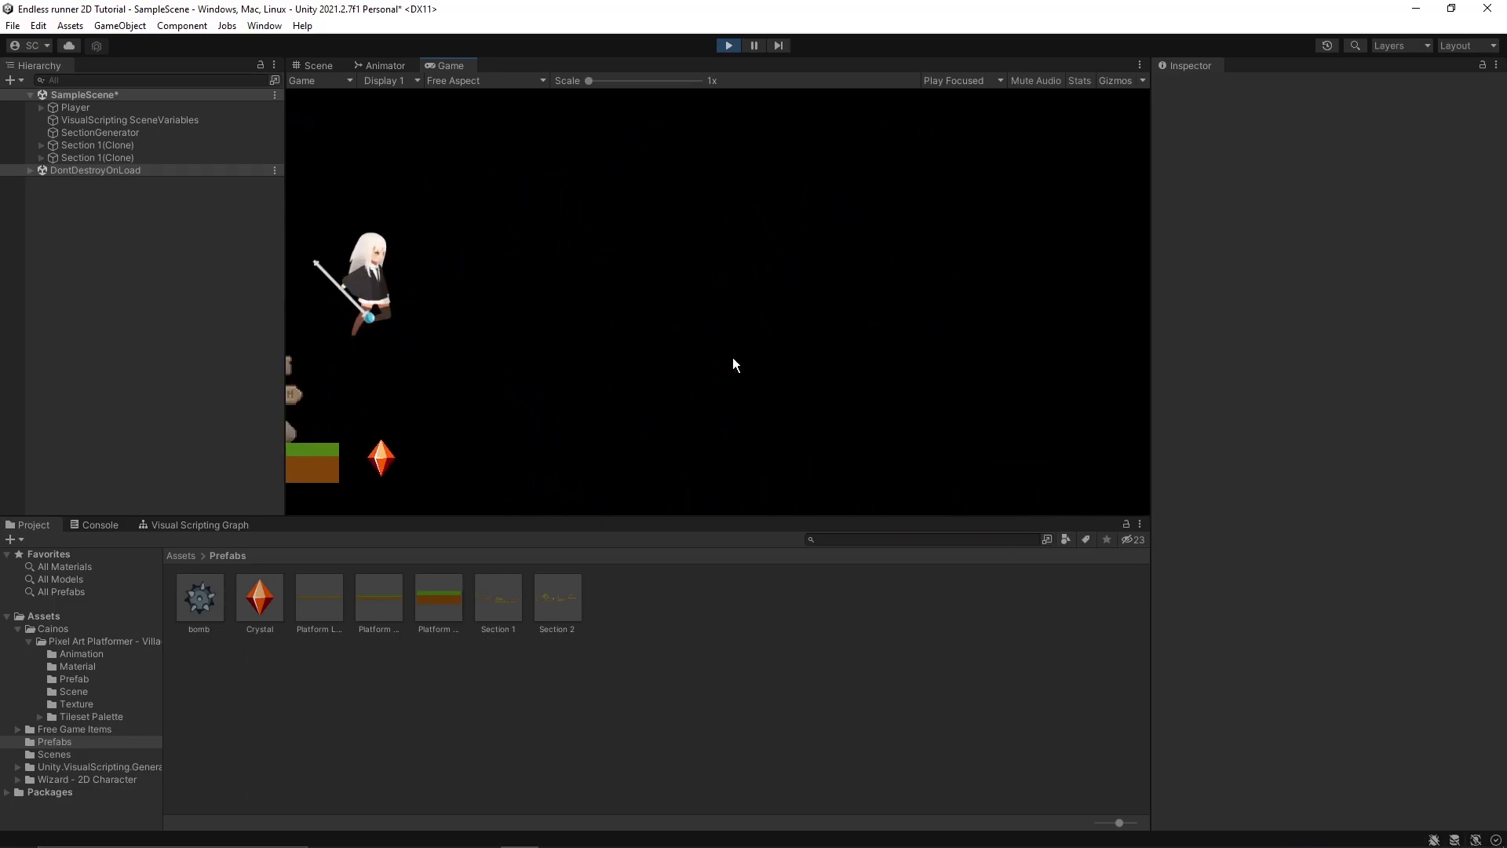
{"action": "key", "text": "space"}
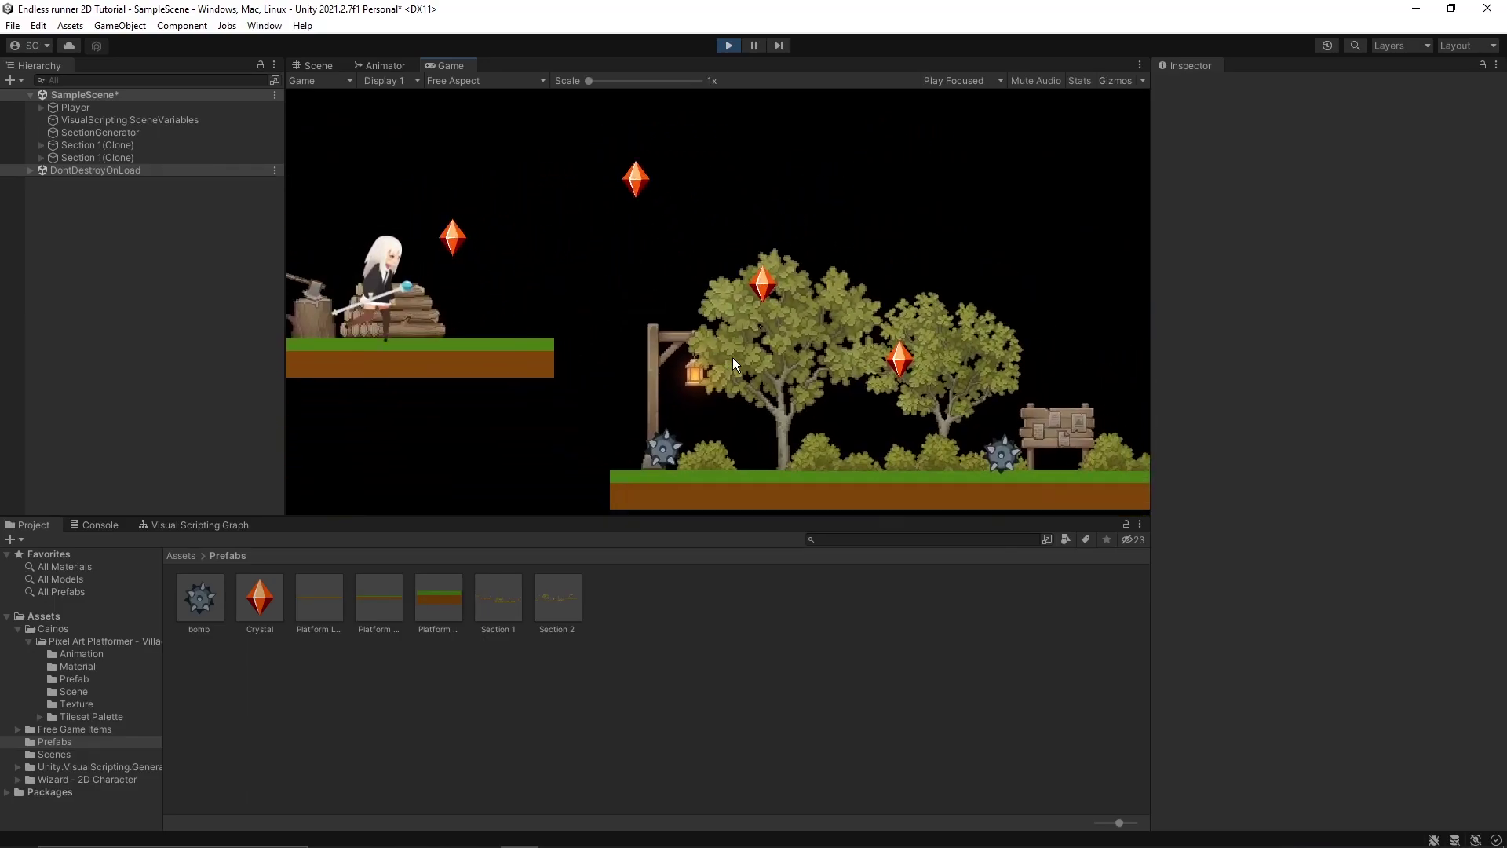
{"action": "key", "text": "space"}
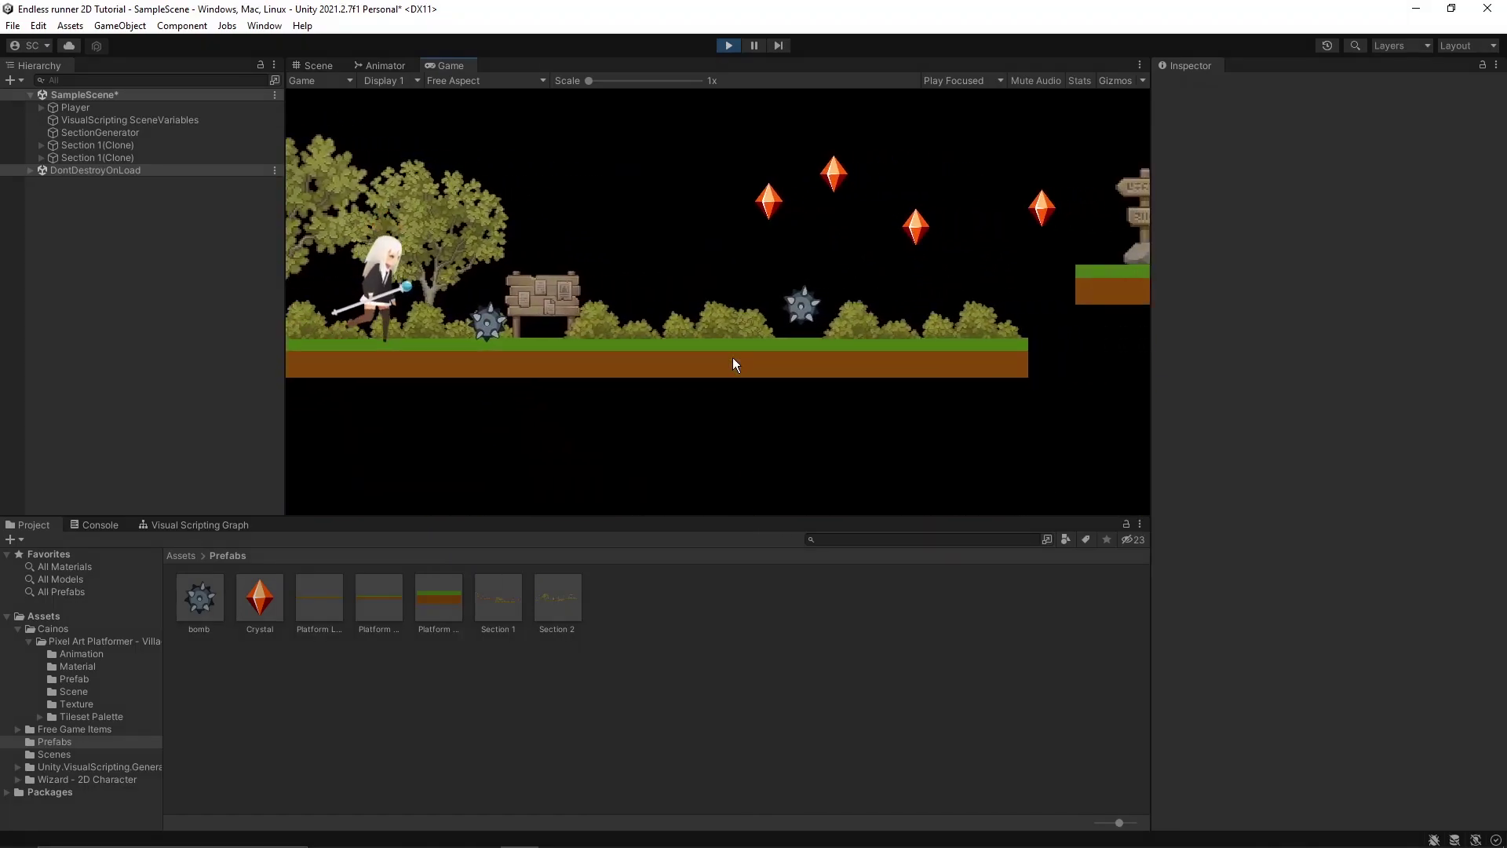
{"action": "key", "text": "space"}
{"action": "key", "text": "space"}
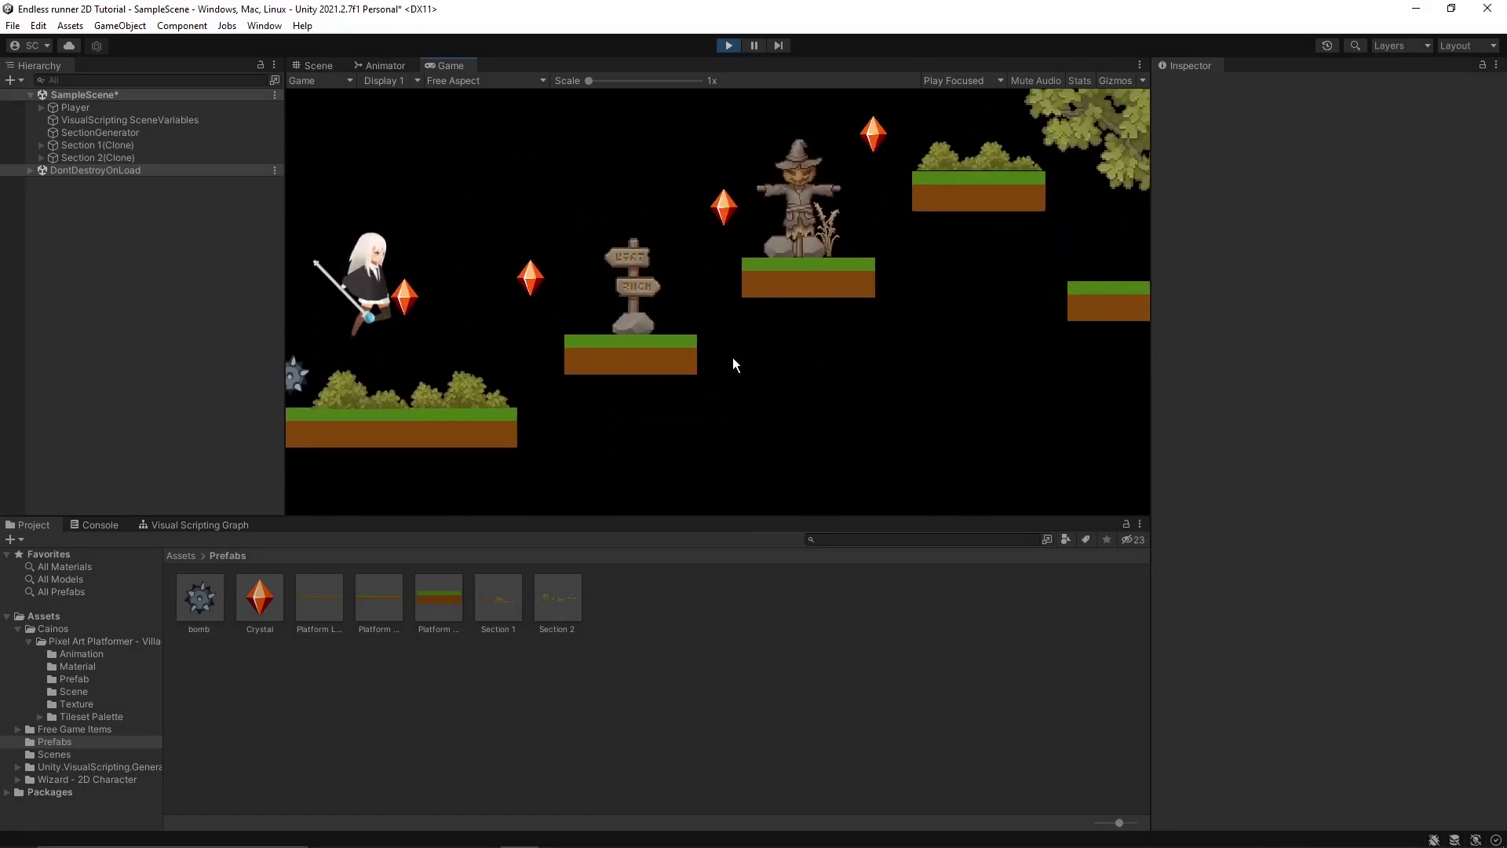
{"action": "key", "text": "space"}
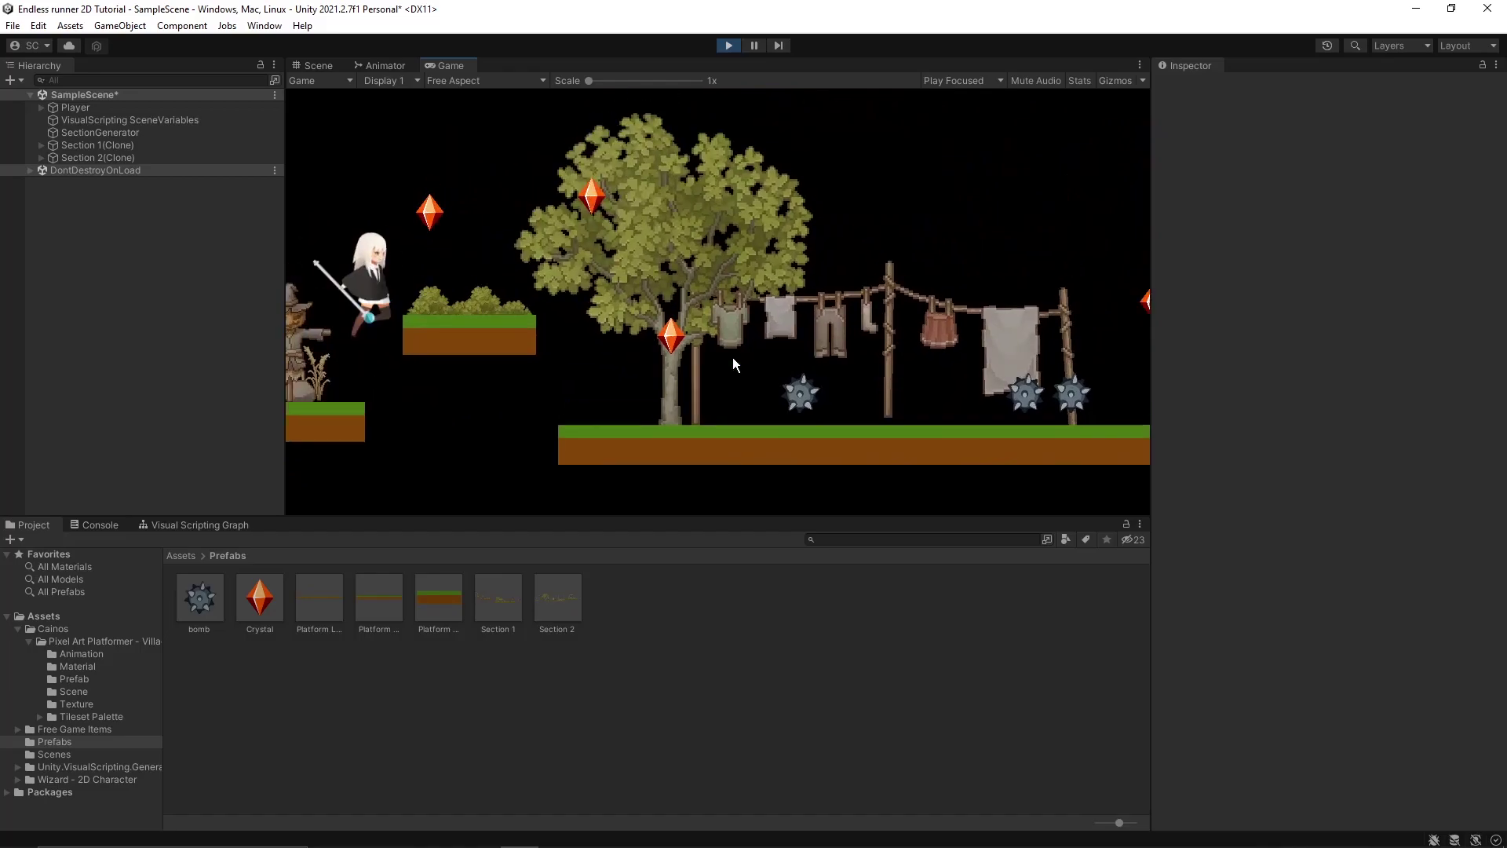
{"action": "key", "text": "space"}
{"action": "key", "text": "space"}
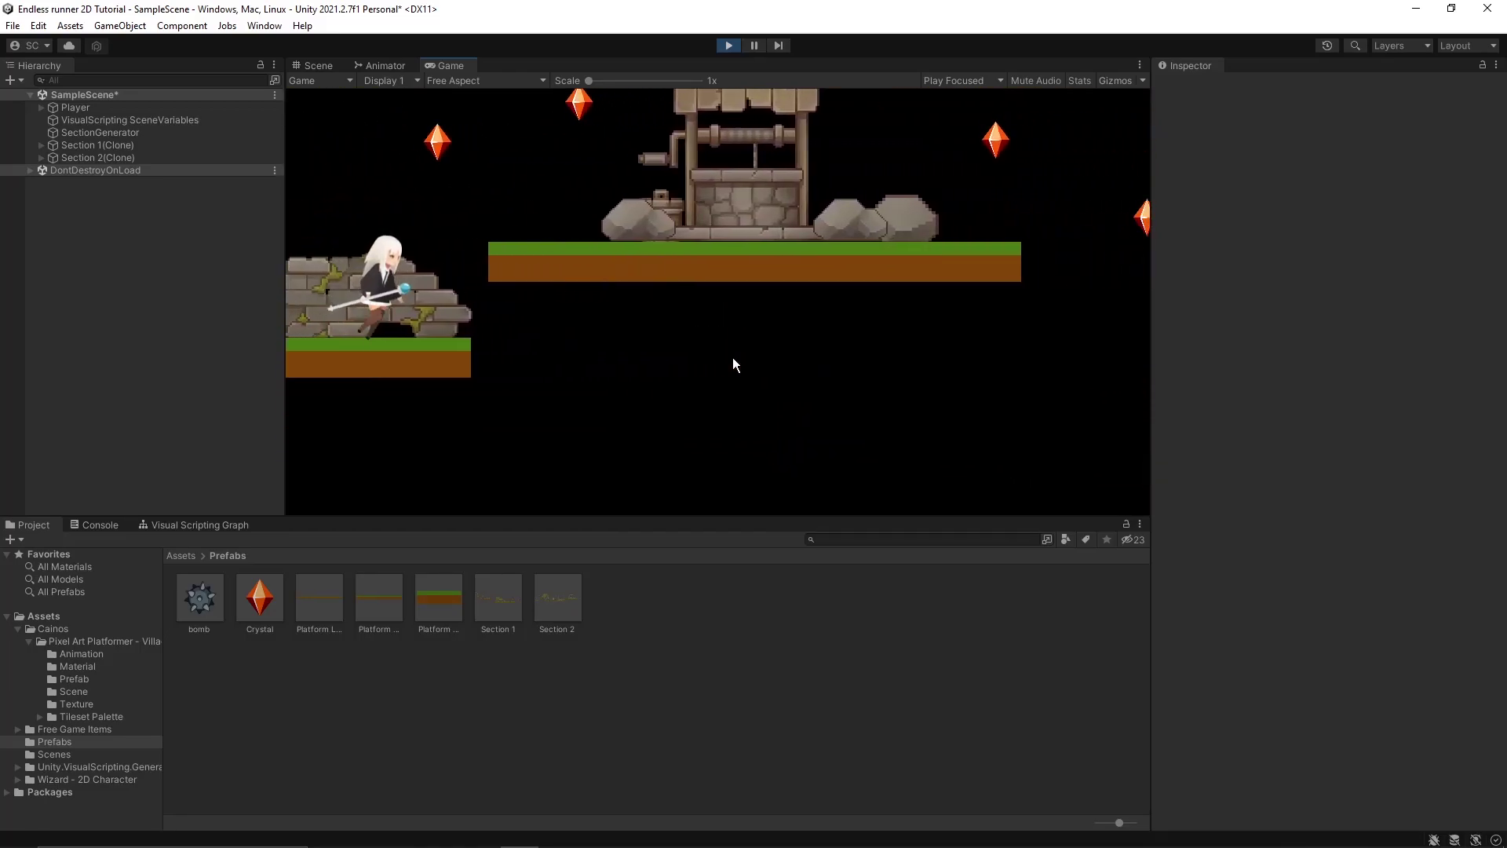
{"action": "key", "text": "space"}
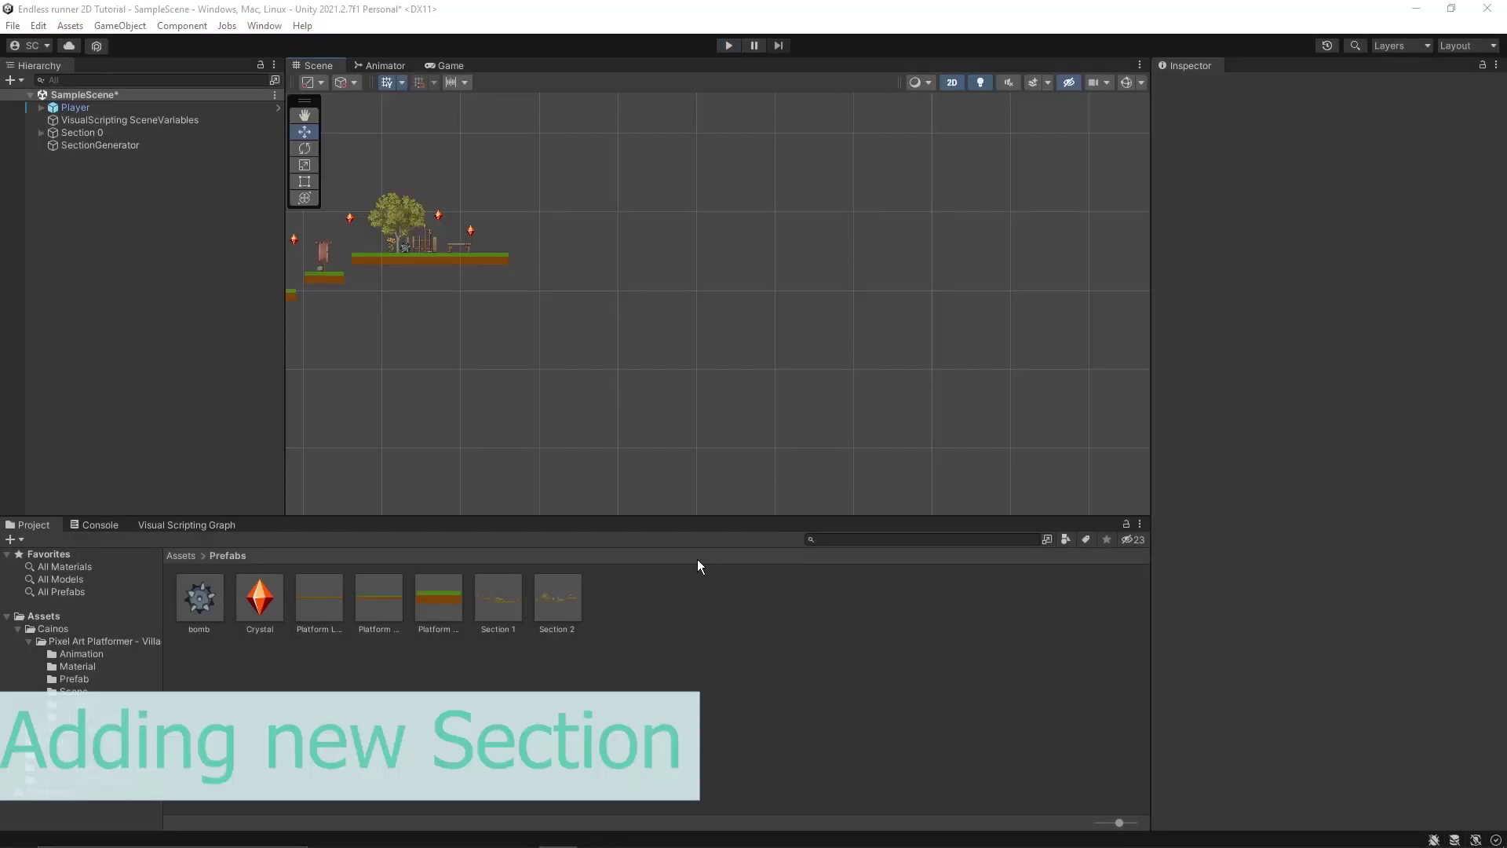
Add the Section 1 prefab to the scene and select the crystal above its small bush-covered platform
{"action": "left_click", "coordinate": [504, 598]}
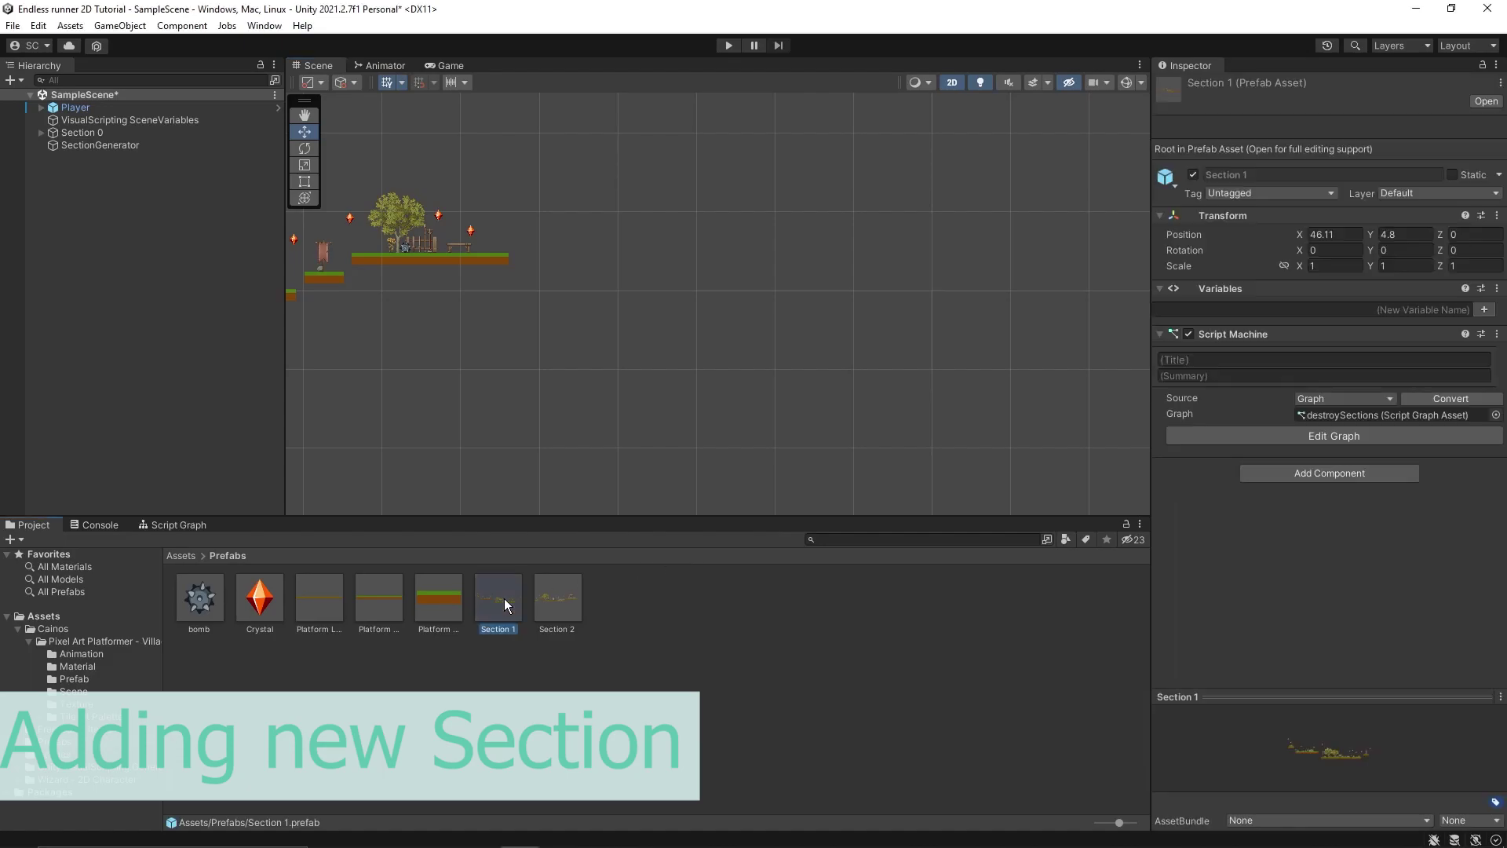
{"action": "left_click_drag", "start_coordinate": [497, 604], "coordinate": [124, 193]}
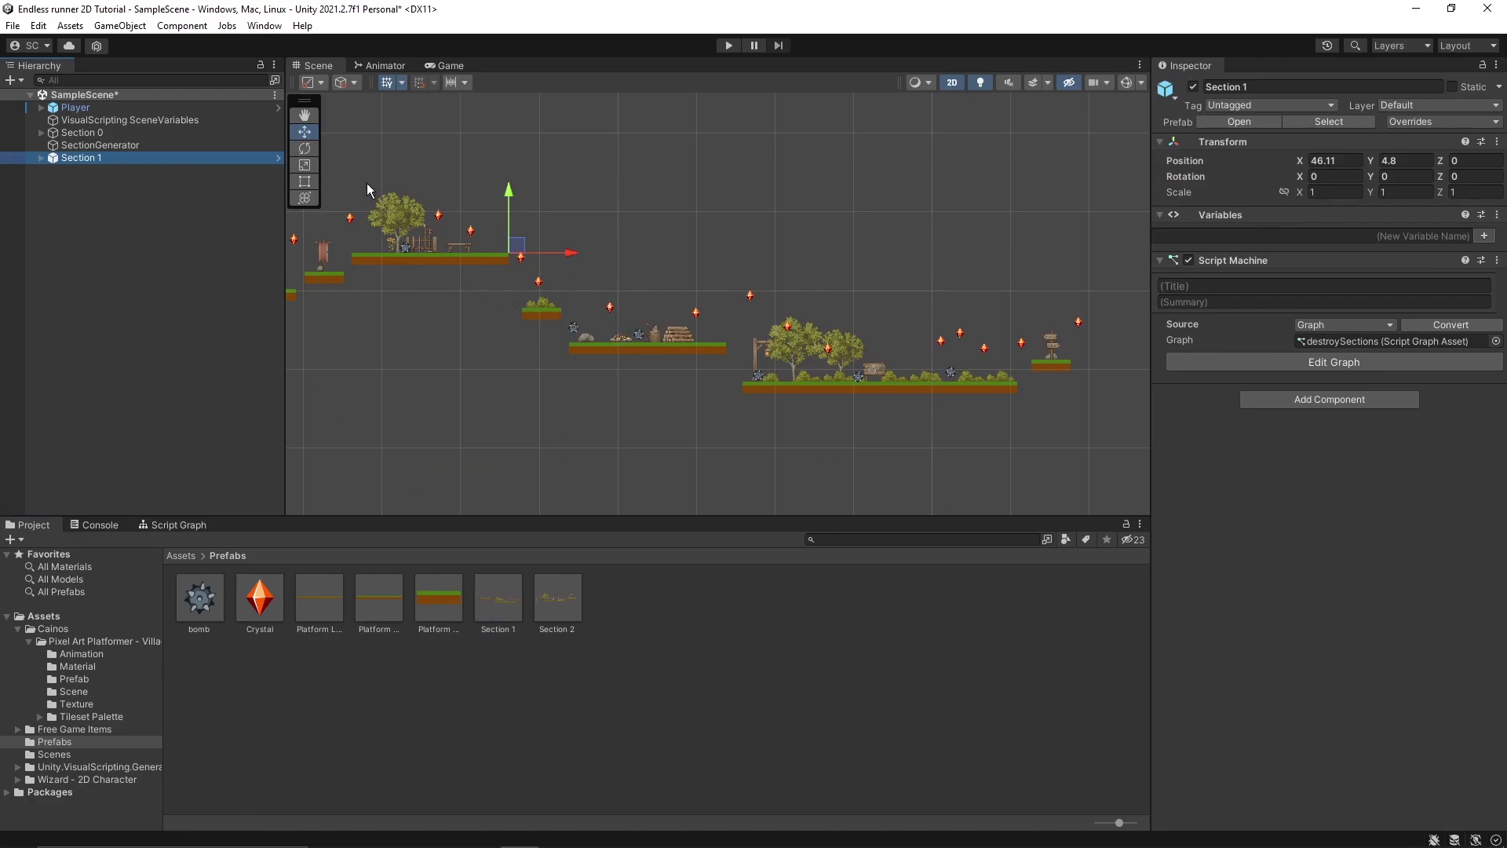
{"action": "left_click", "coordinate": [539, 286]}
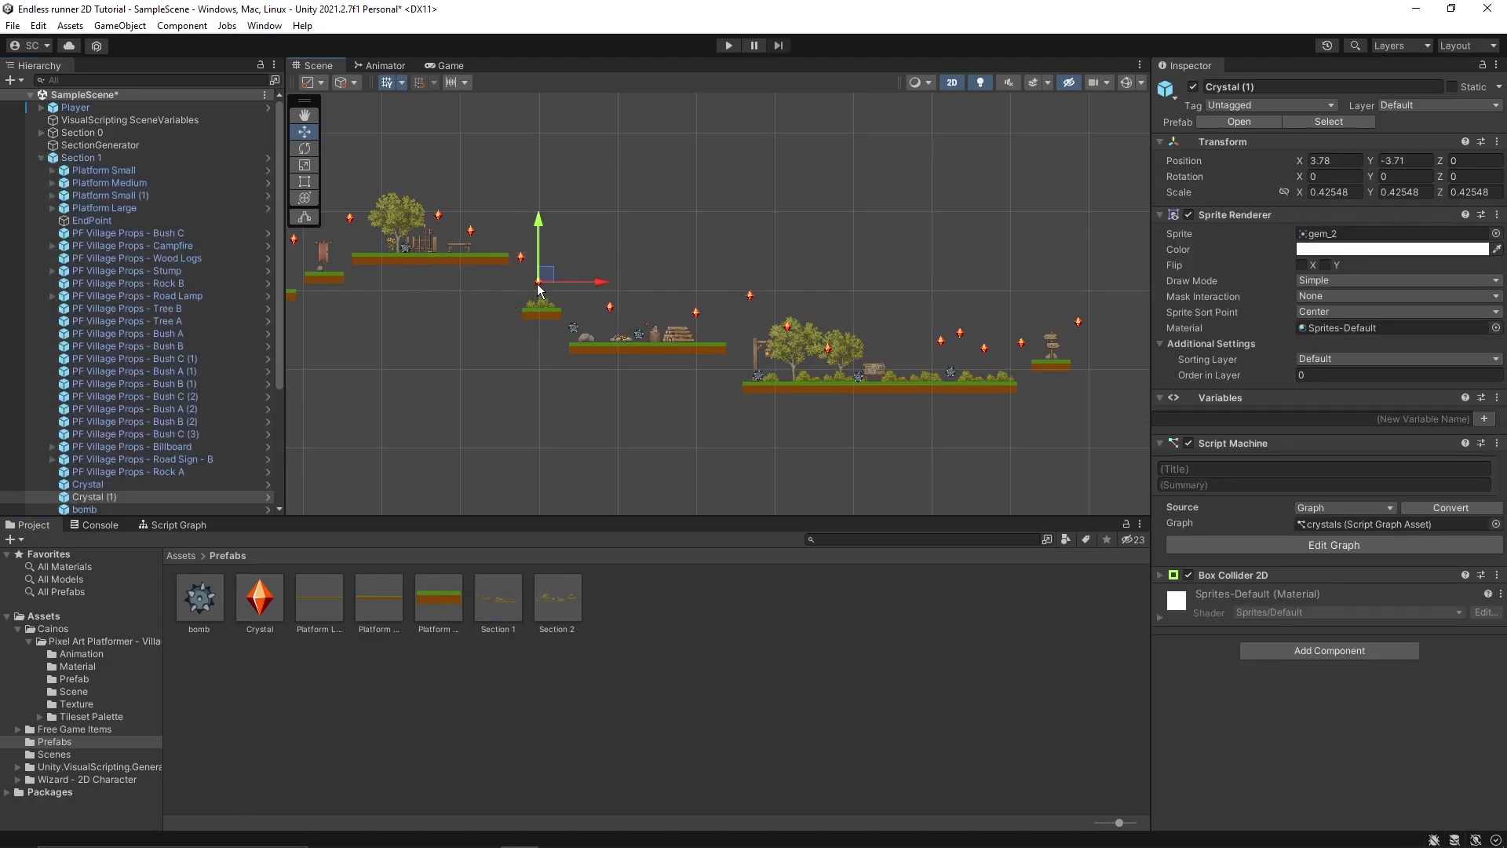
Rename the Section 1 instance as Section 2 and save it to the Prefabs folder as a new original prefab
{"action": "key", "text": "Delete"}
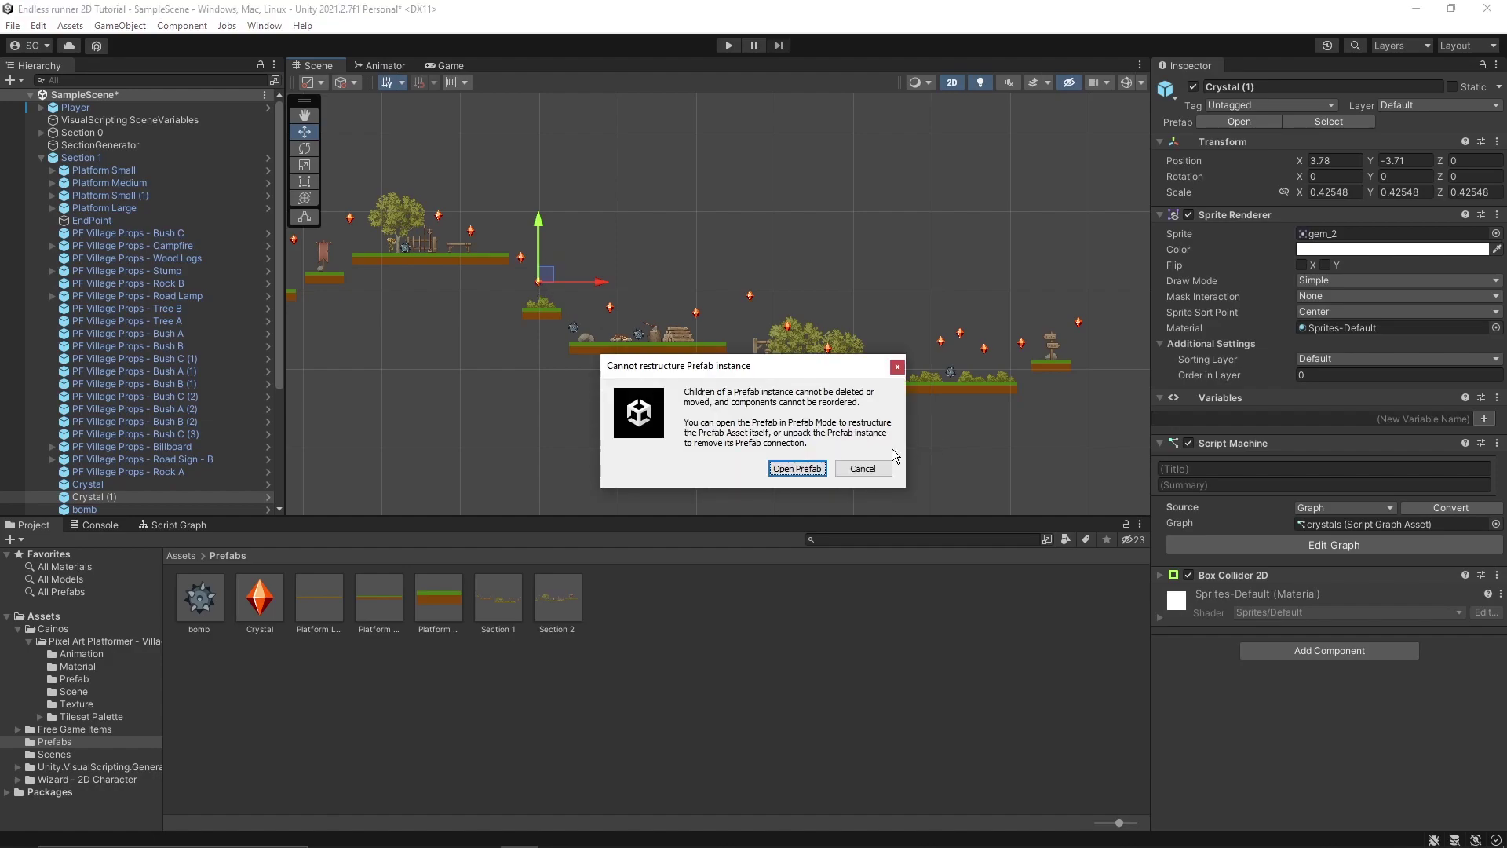
{"action": "left_click", "coordinate": [898, 367]}
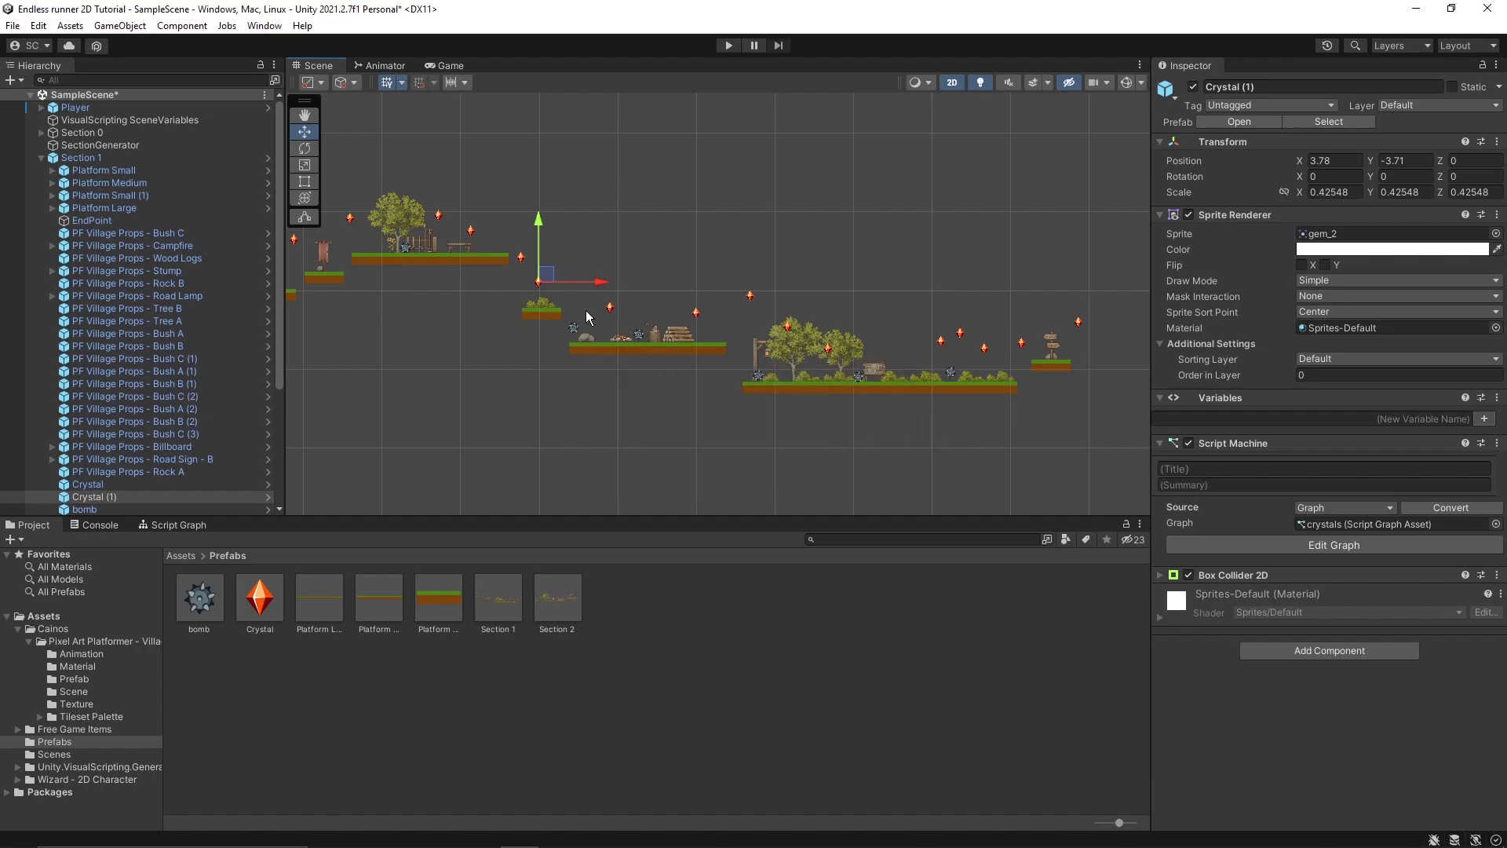
{"action": "left_click", "coordinate": [42, 157]}
{"action": "left_click", "coordinate": [108, 158]}
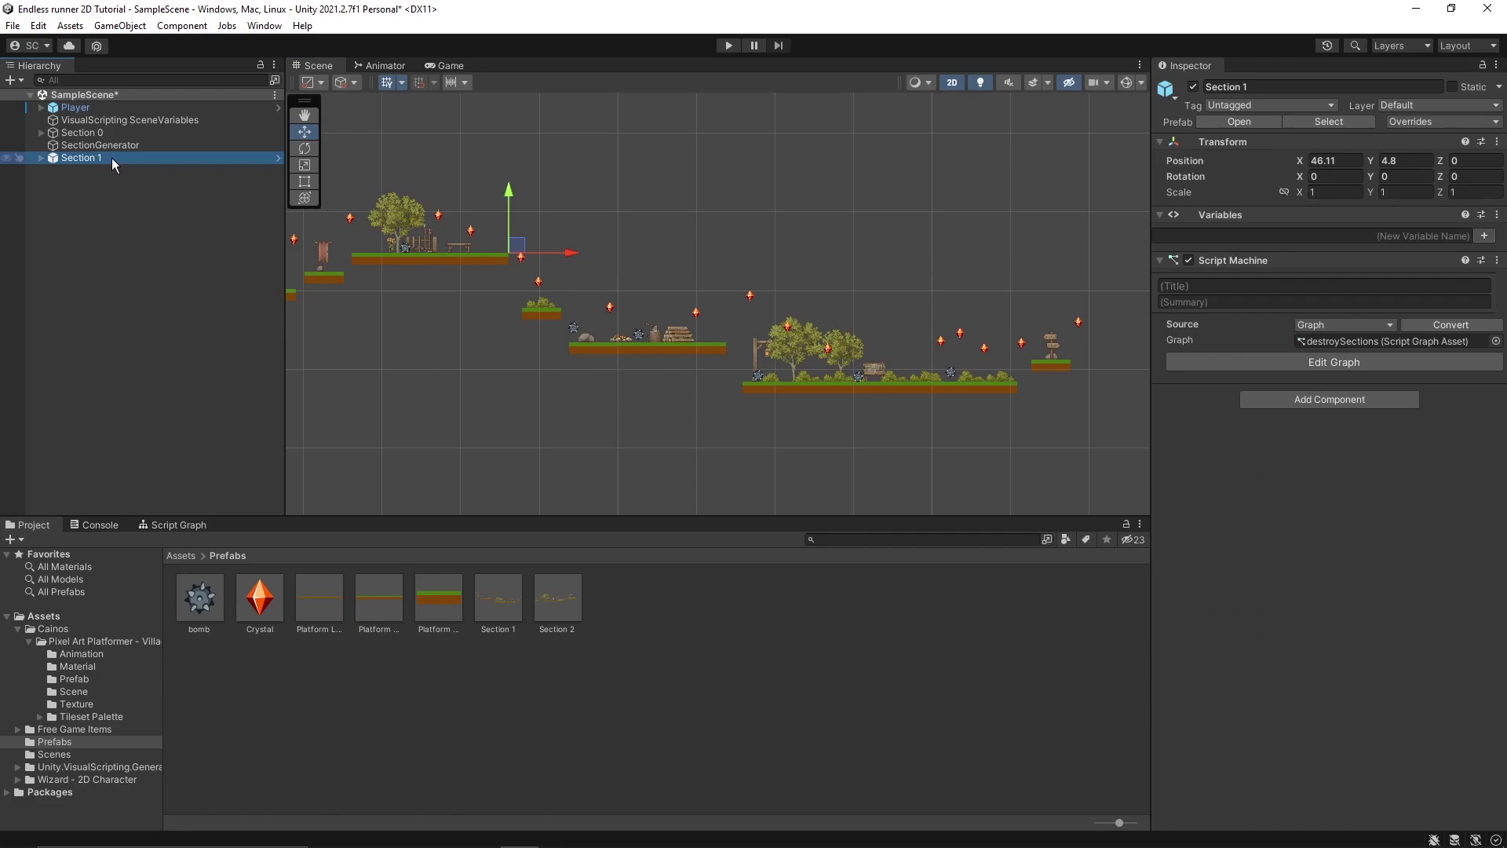
{"action": "left_click", "coordinate": [112, 158]}
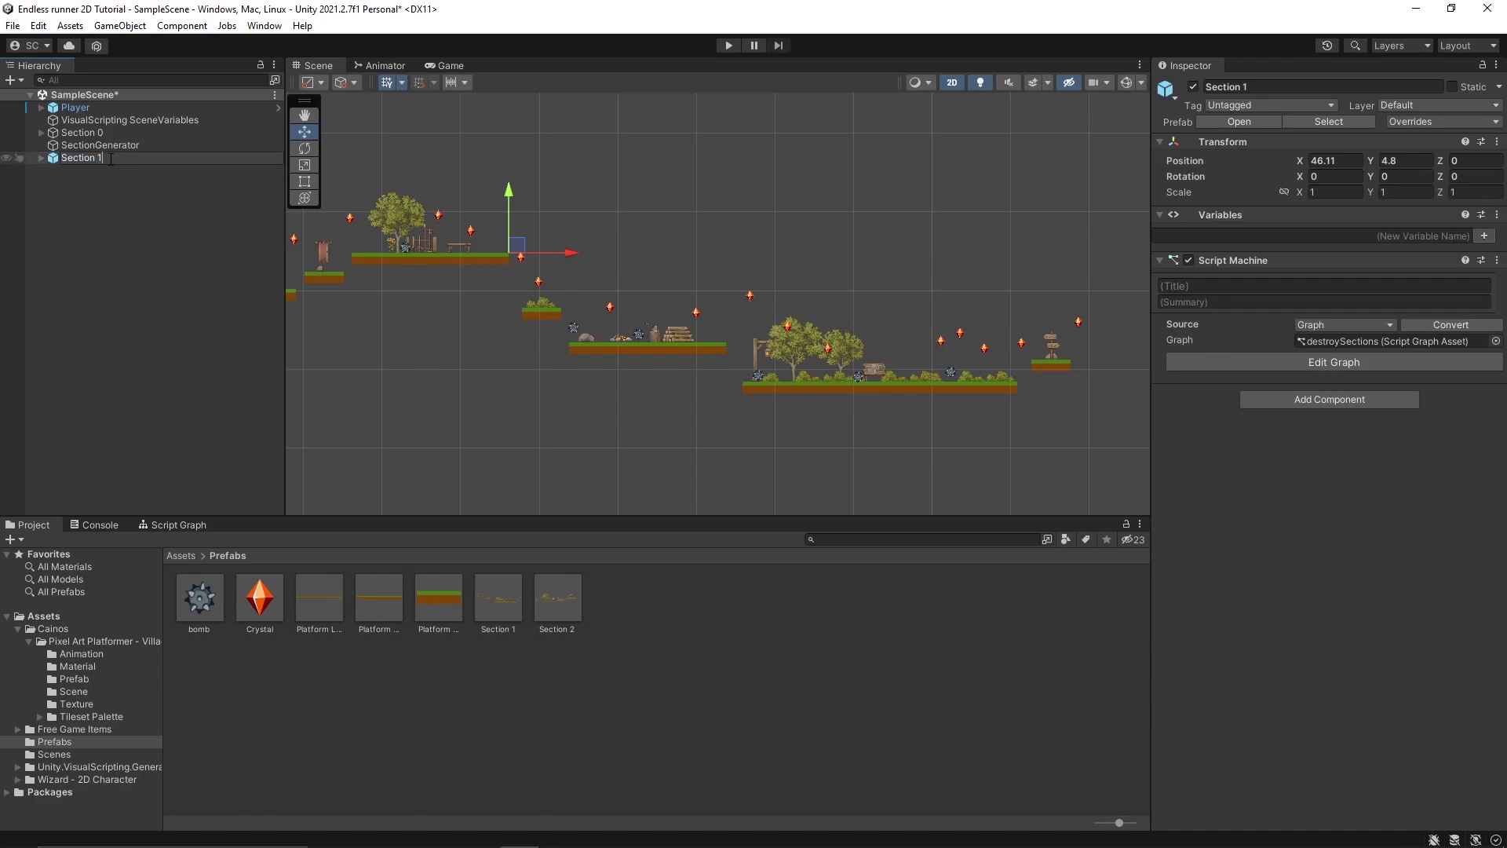
{"action": "type", "text": "2"}
{"action": "left_click", "coordinate": [139, 199]}
{"action": "left_click", "coordinate": [107, 158]}
{"action": "left_click_drag", "start_coordinate": [115, 157], "coordinate": [644, 607]}
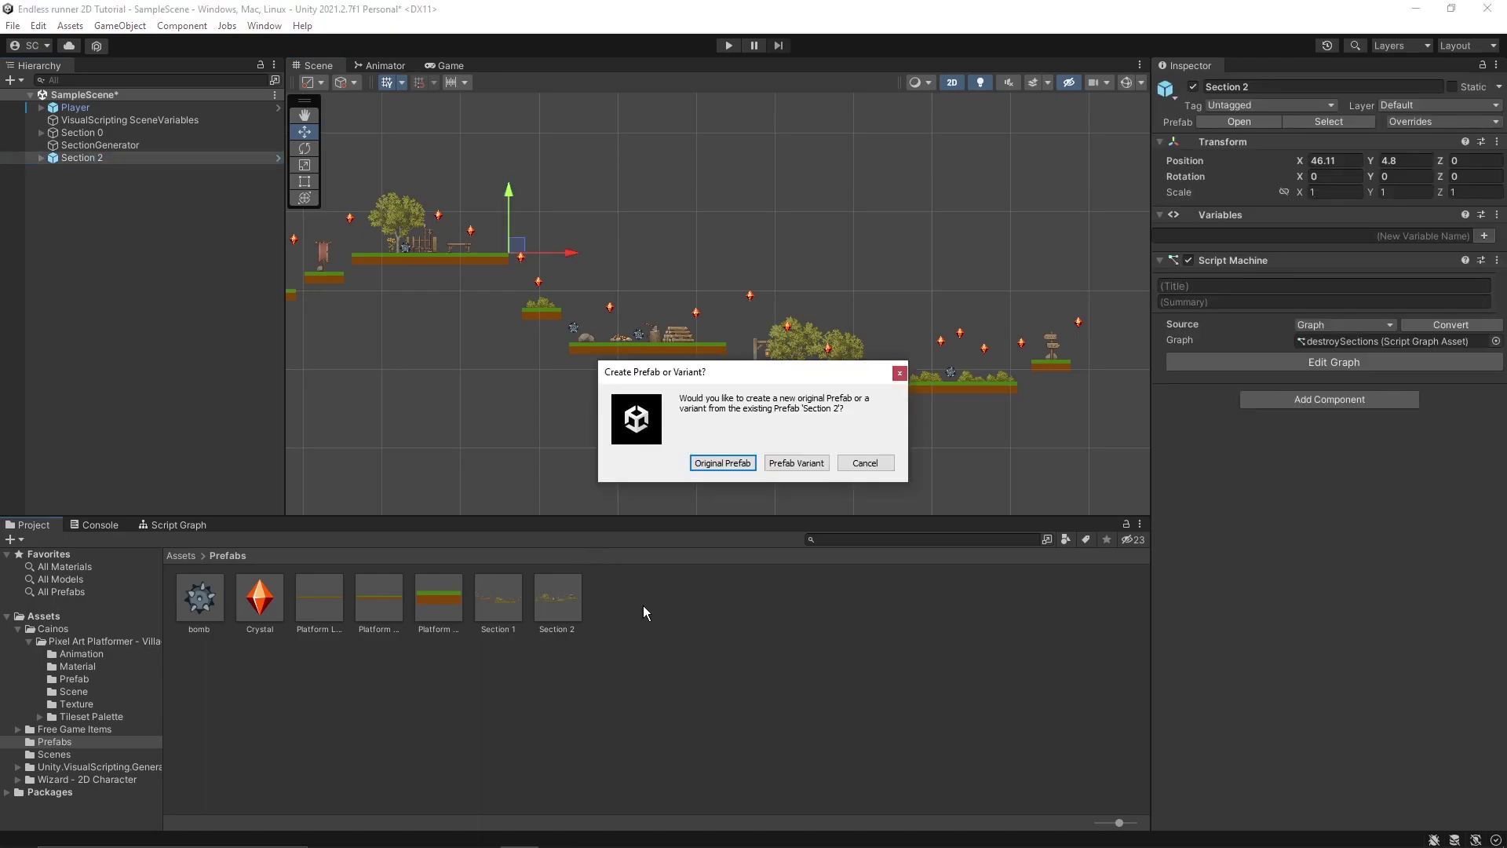
{"action": "left_click", "coordinate": [722, 463]}
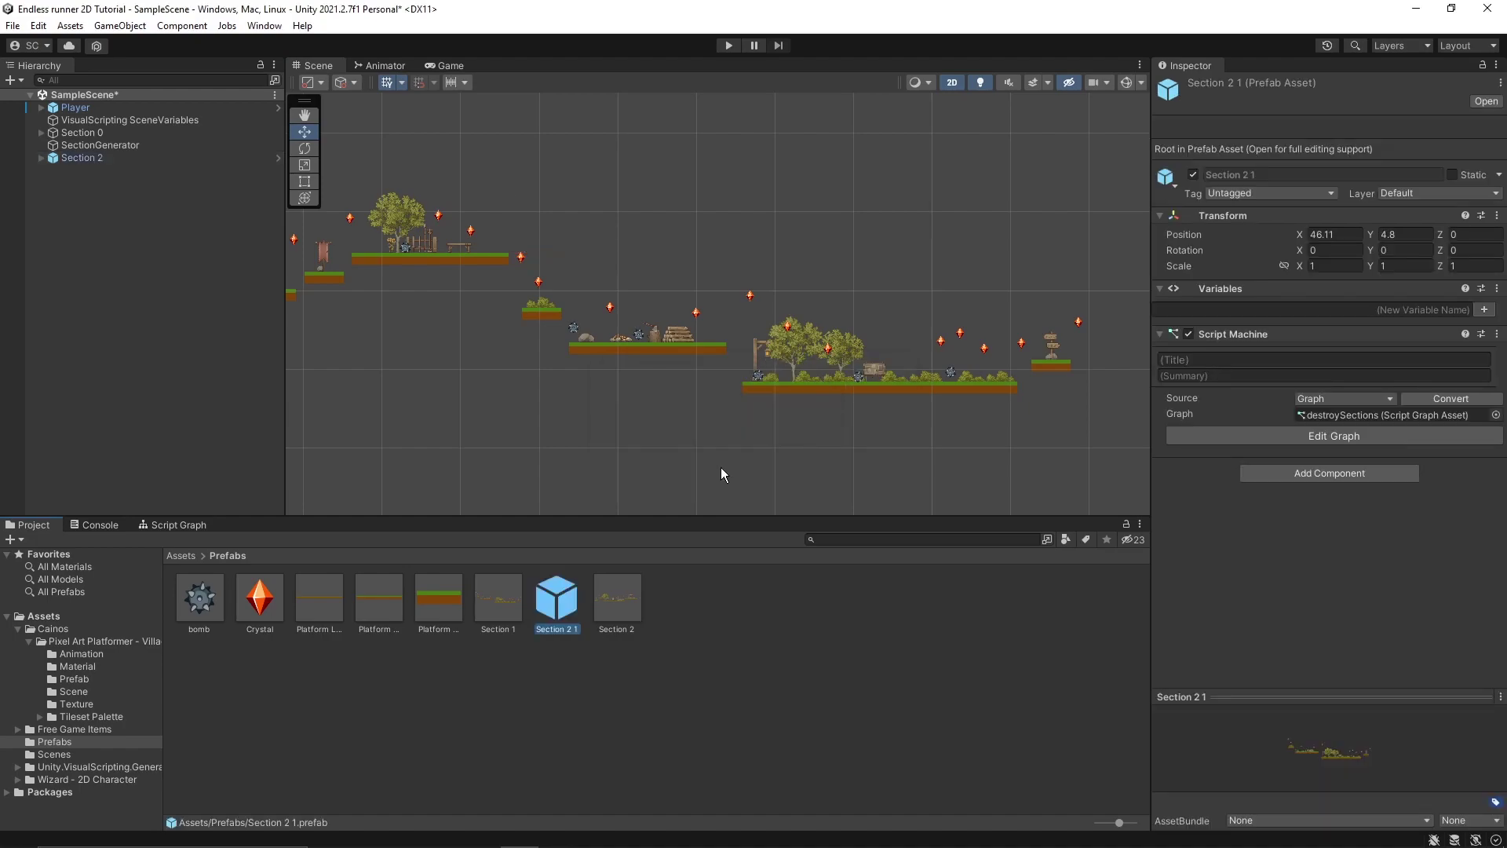
Open the new Section 2 1 prefab for editing and delete the bush and the first two crystals around its small platform
{"action": "left_click", "coordinate": [110, 160]}
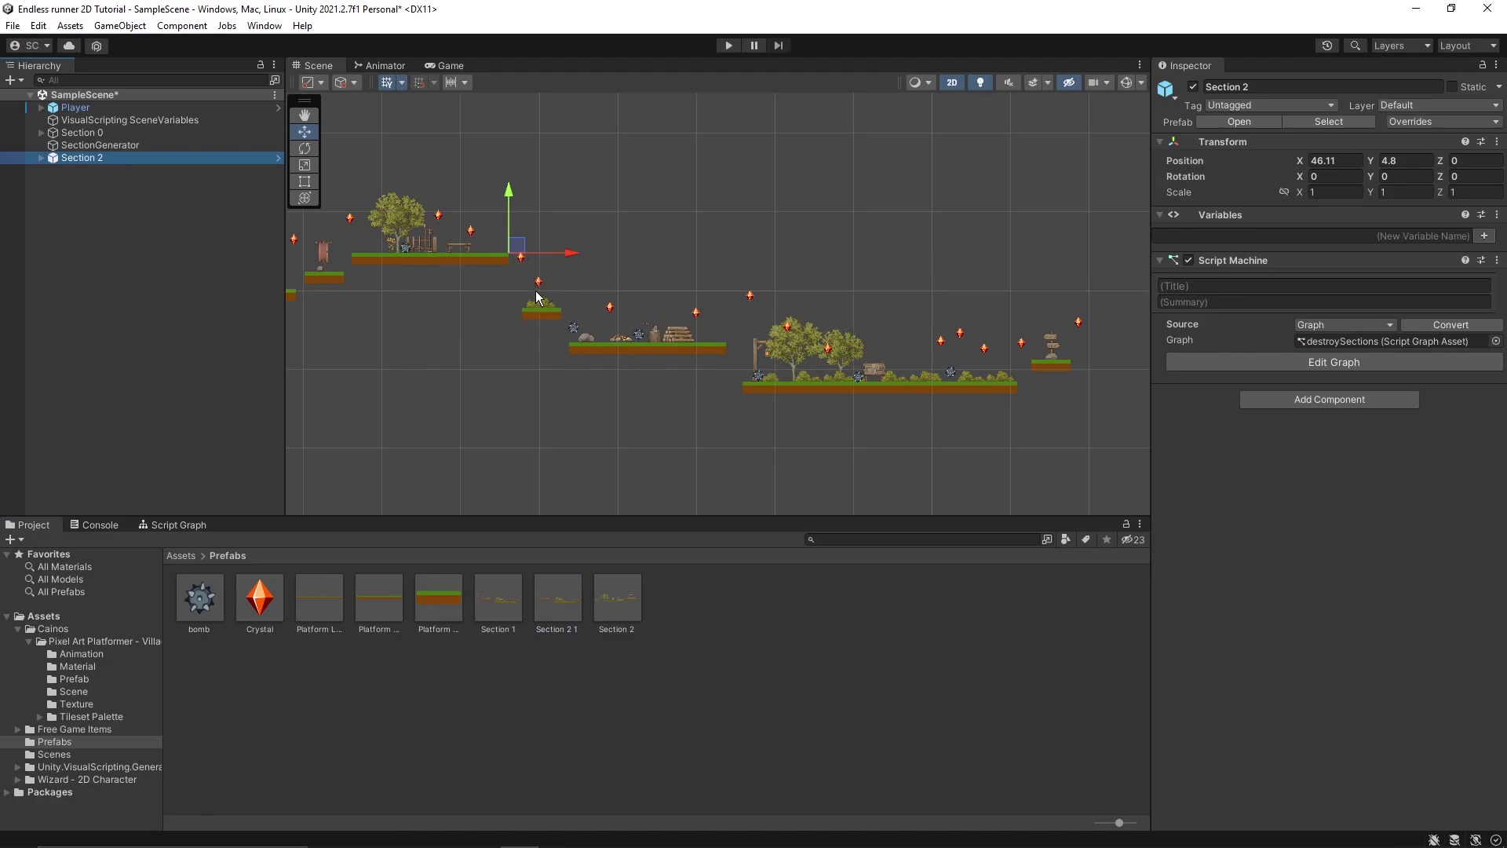
{"action": "left_click", "coordinate": [40, 158]}
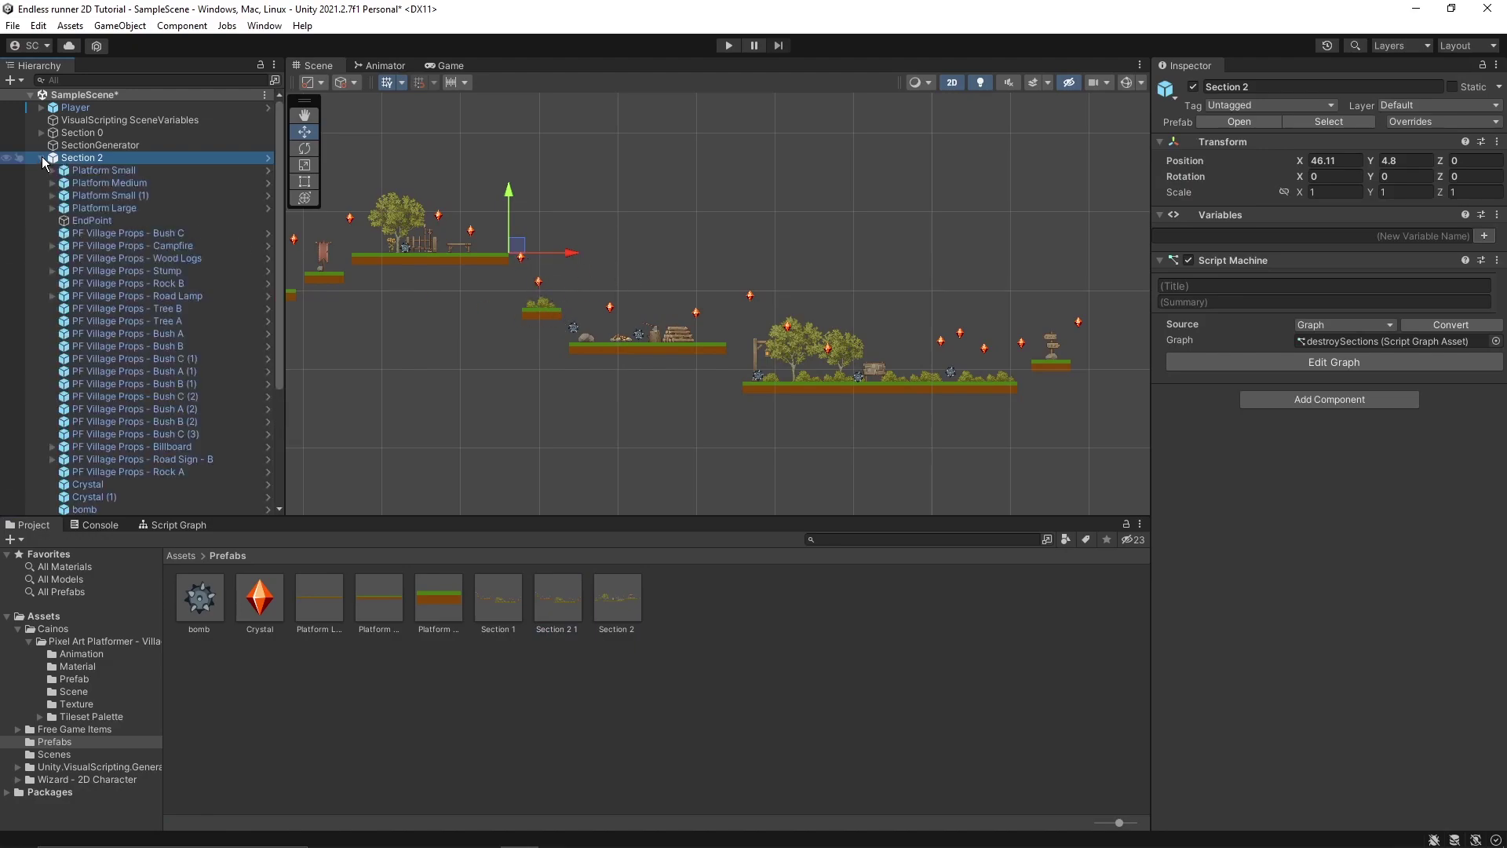
{"action": "left_click", "coordinate": [42, 158]}
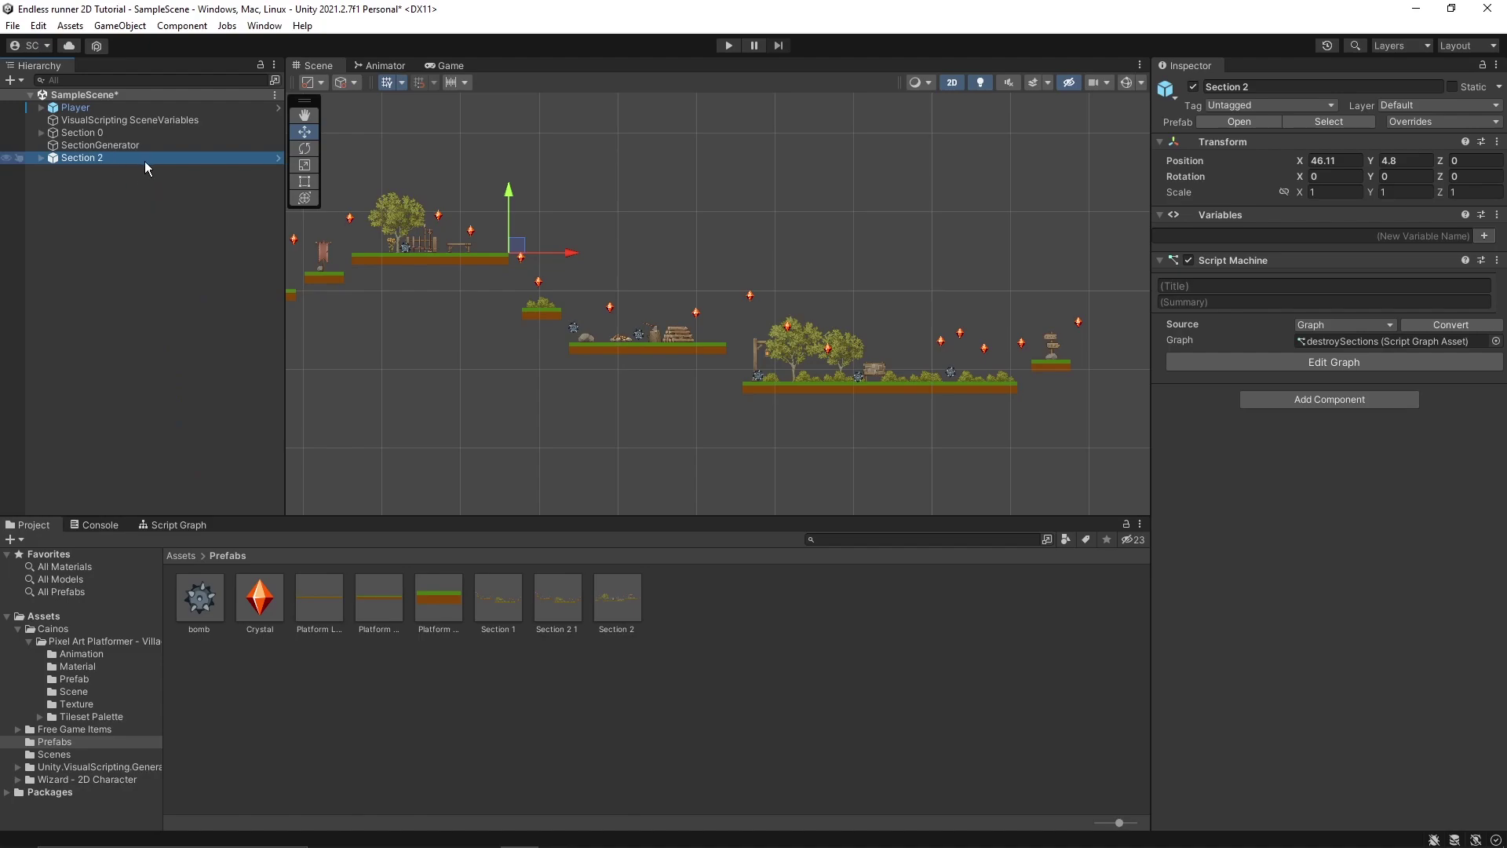
{"action": "left_click", "coordinate": [1238, 123]}
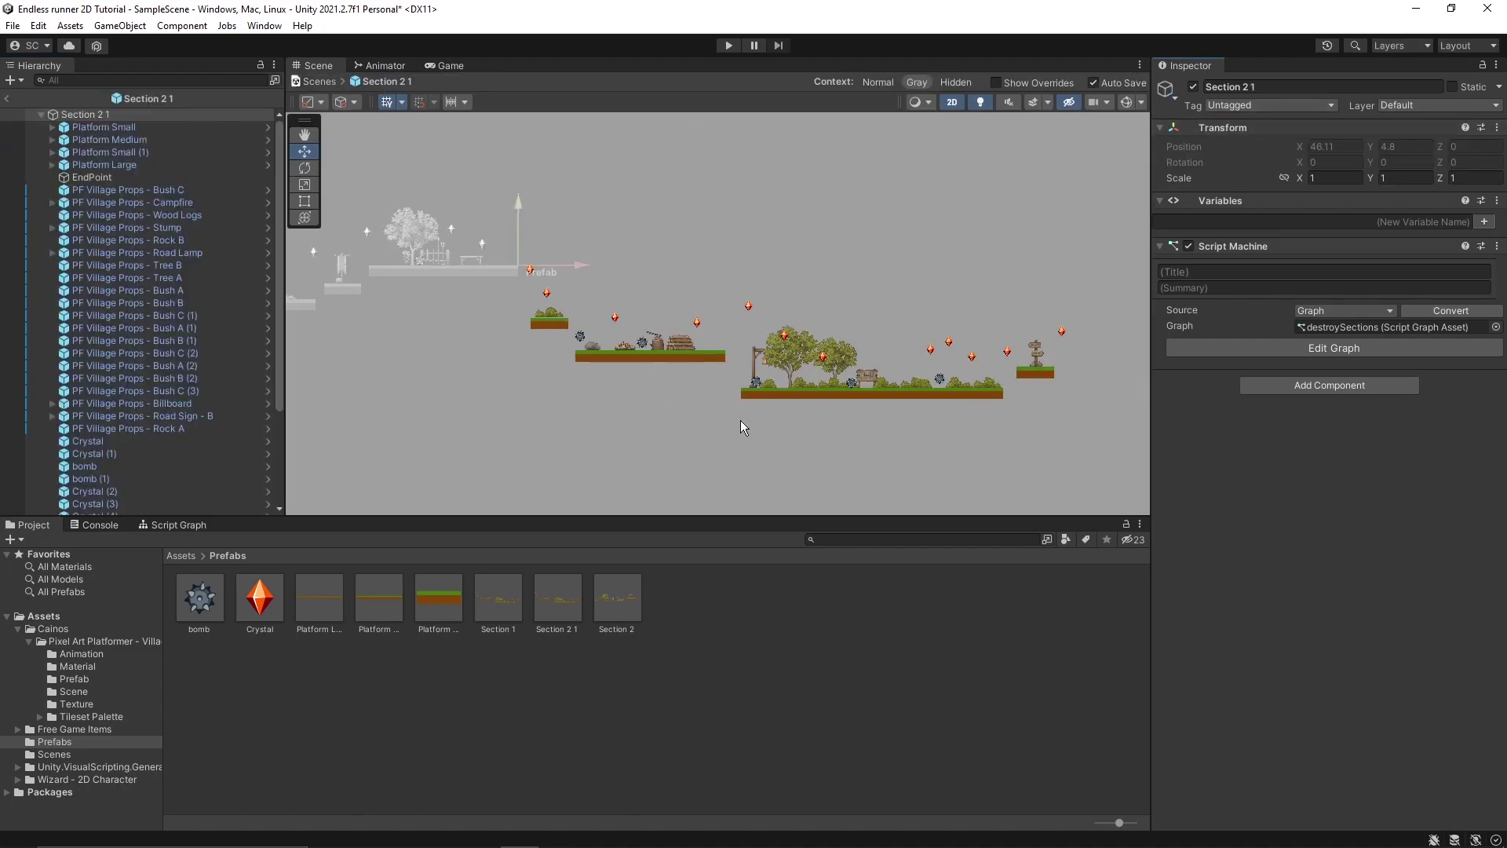
{"action": "scroll", "coordinate": [525, 347], "scroll_direction": "up", "scroll_amount": 2}
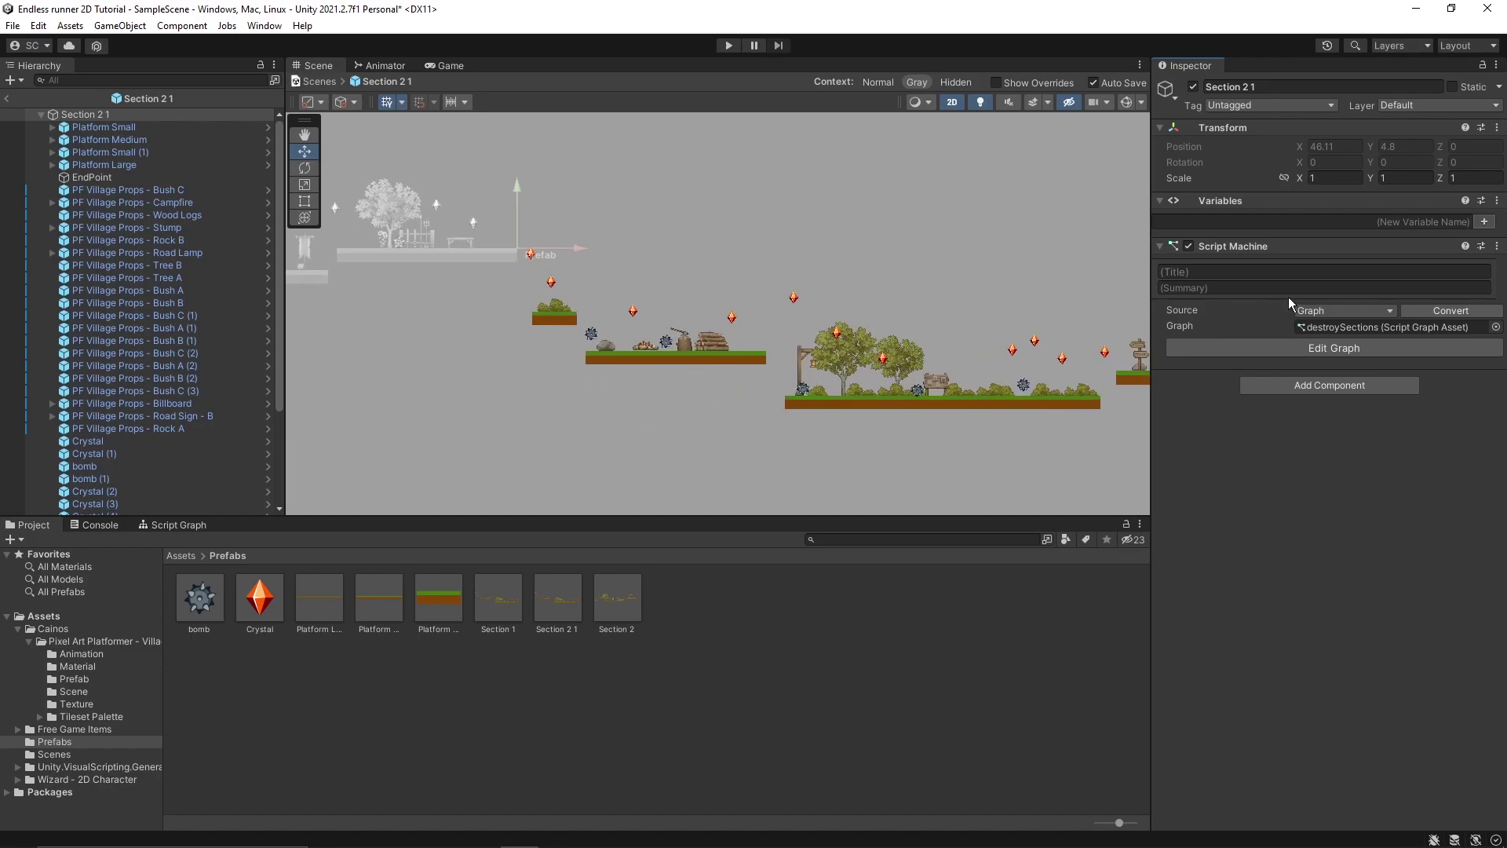
{"action": "left_click", "coordinate": [565, 275]}
{"action": "left_click", "coordinate": [554, 306]}
{"action": "key", "text": "Delete"}
Put Gravestone A on the small platform and replace the medium platform's stump and logs with Hay Pile, Hay Bale, Gunny Bags and a bush
{"action": "left_click", "coordinate": [73, 678]}
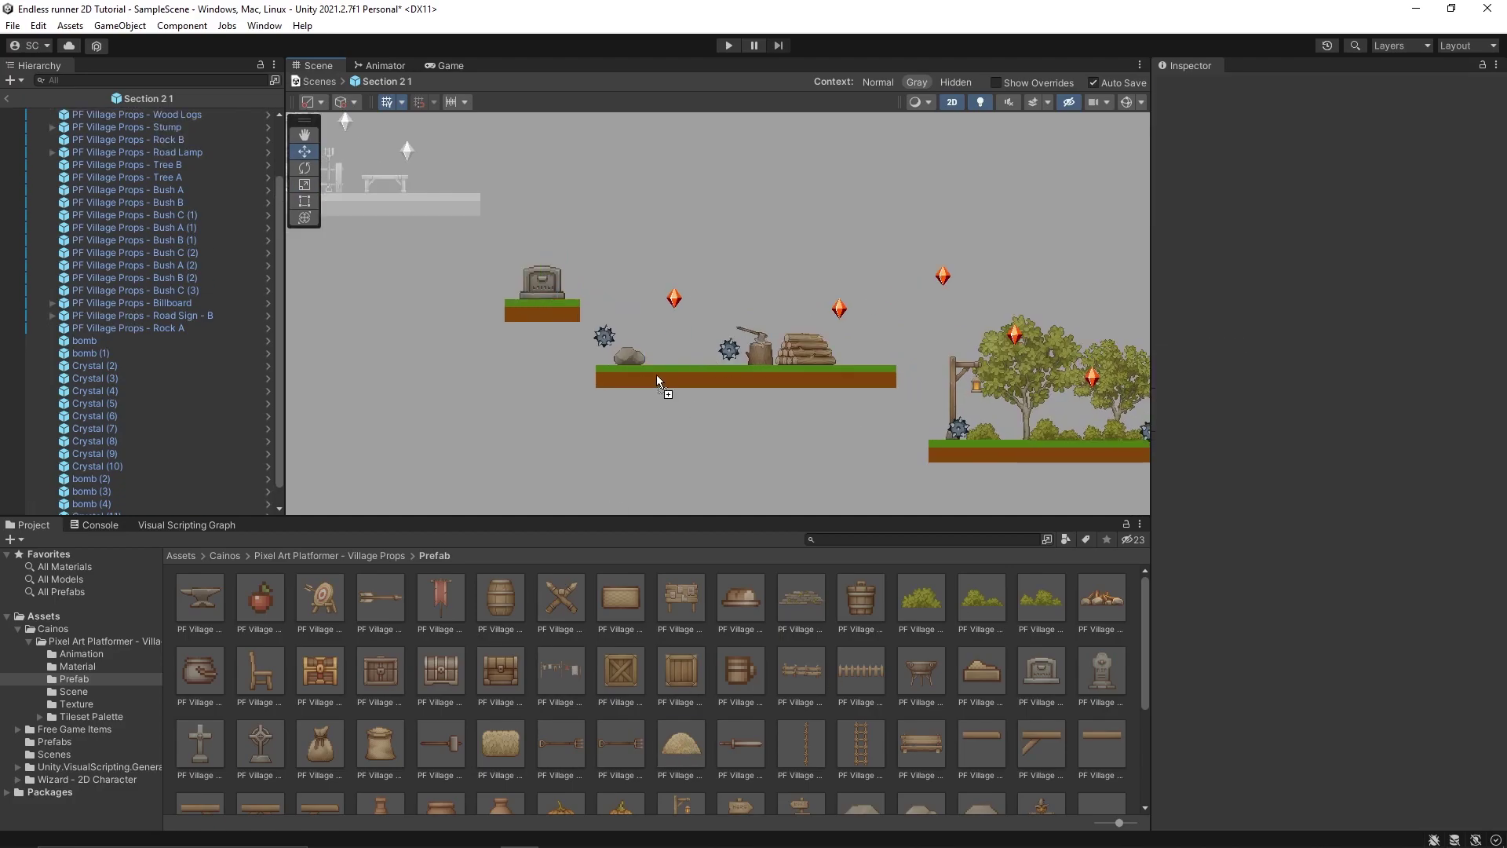
{"action": "left_click_drag", "start_coordinate": [500, 743], "coordinate": [739, 316]}
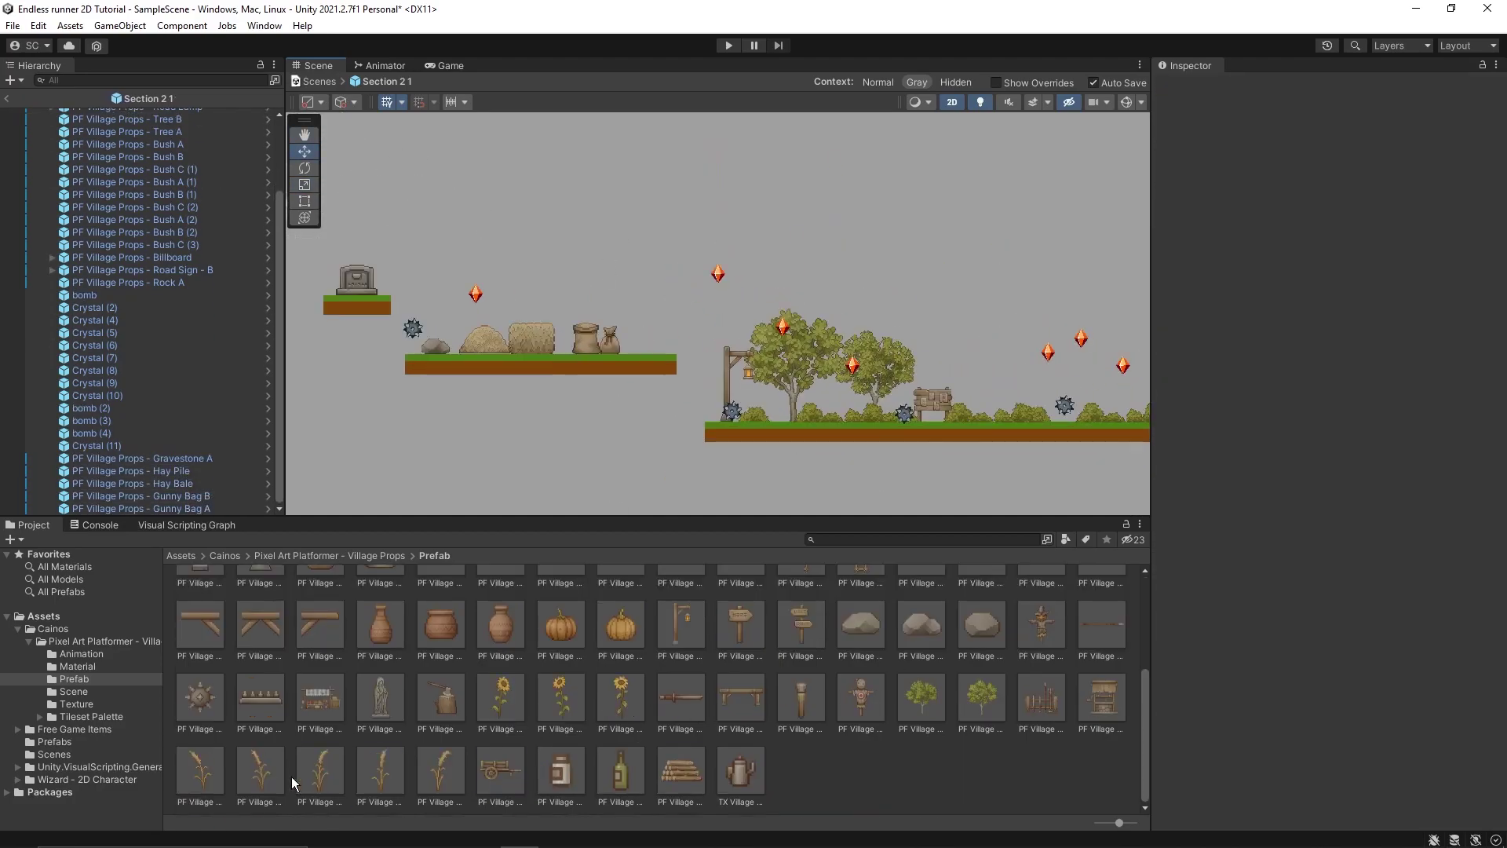
{"action": "left_click", "coordinate": [656, 336]}
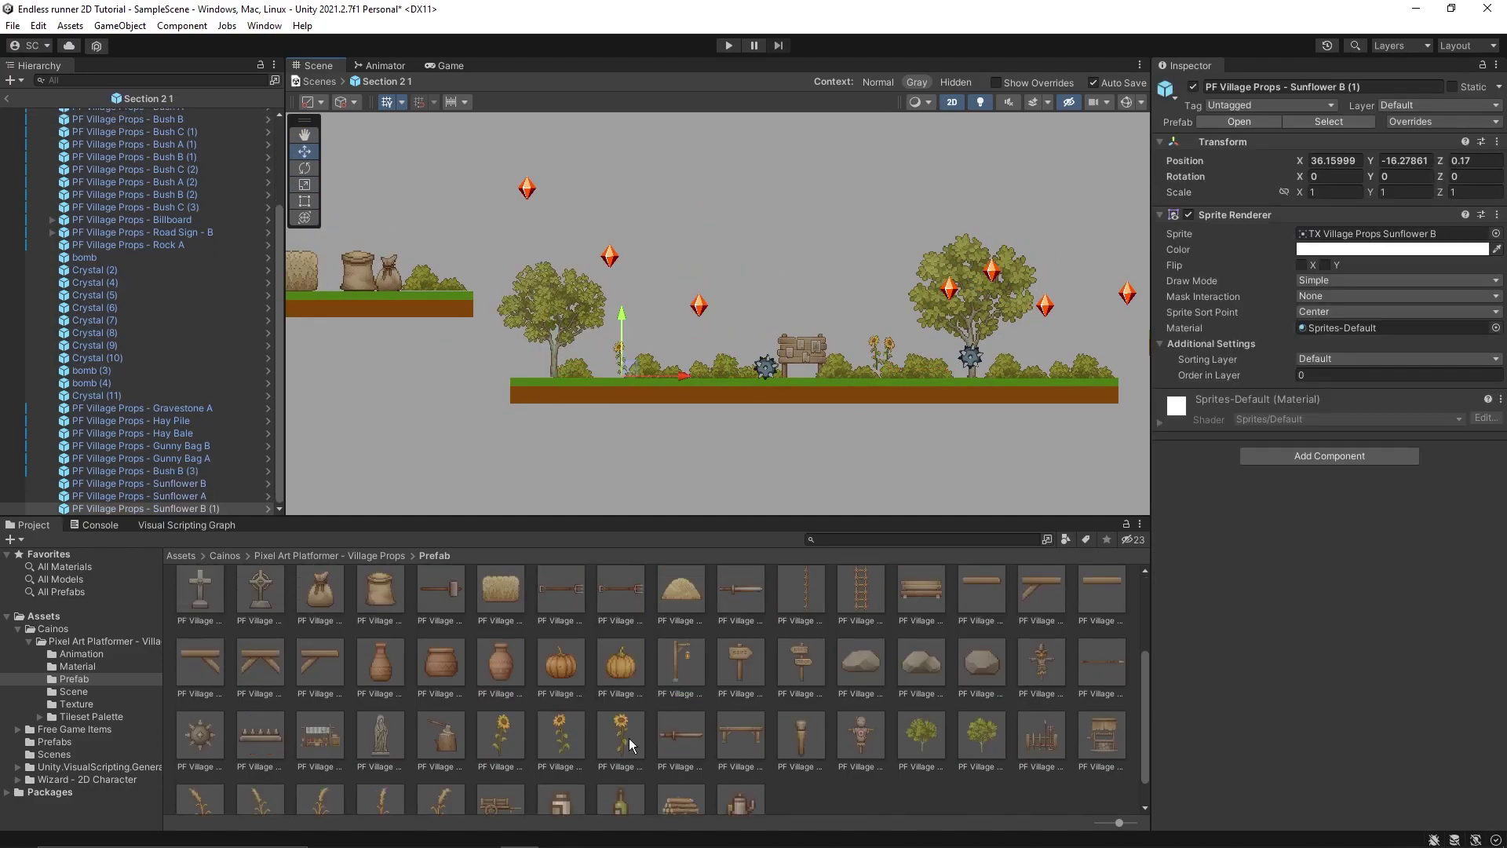
Decorate the large platform with sunflowers, a Table and a Training Dummy scaled to about 1.64 in place of the lamp and billboard
{"action": "scroll", "coordinate": [629, 738], "scroll_direction": "down", "scroll_amount": 1}
{"action": "left_click_drag", "start_coordinate": [740, 708], "coordinate": [972, 378]}
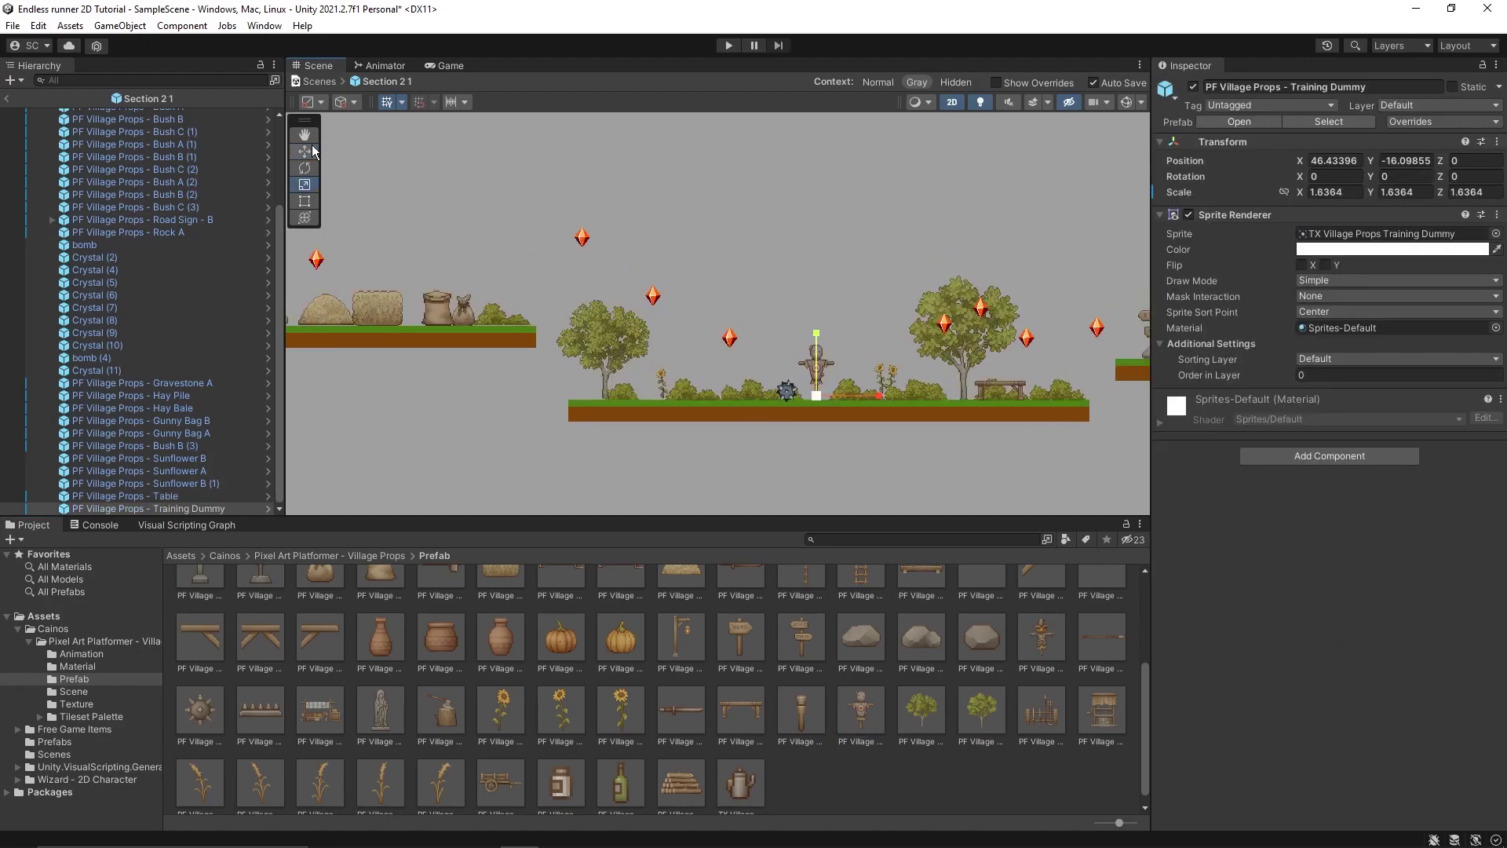
{"action": "left_click", "coordinate": [870, 389]}
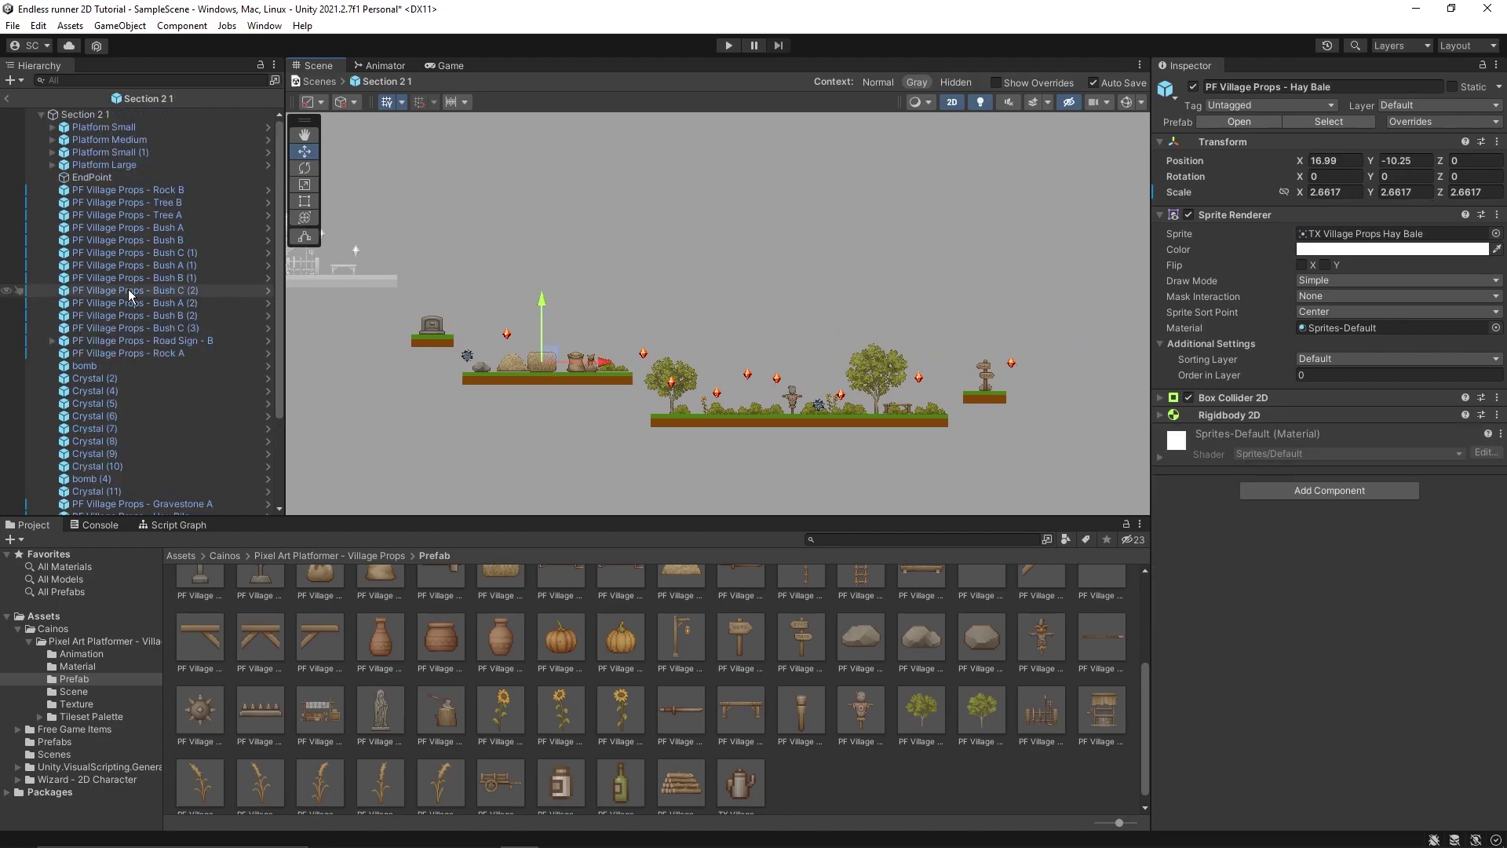
{"action": "left_click", "coordinate": [525, 378]}
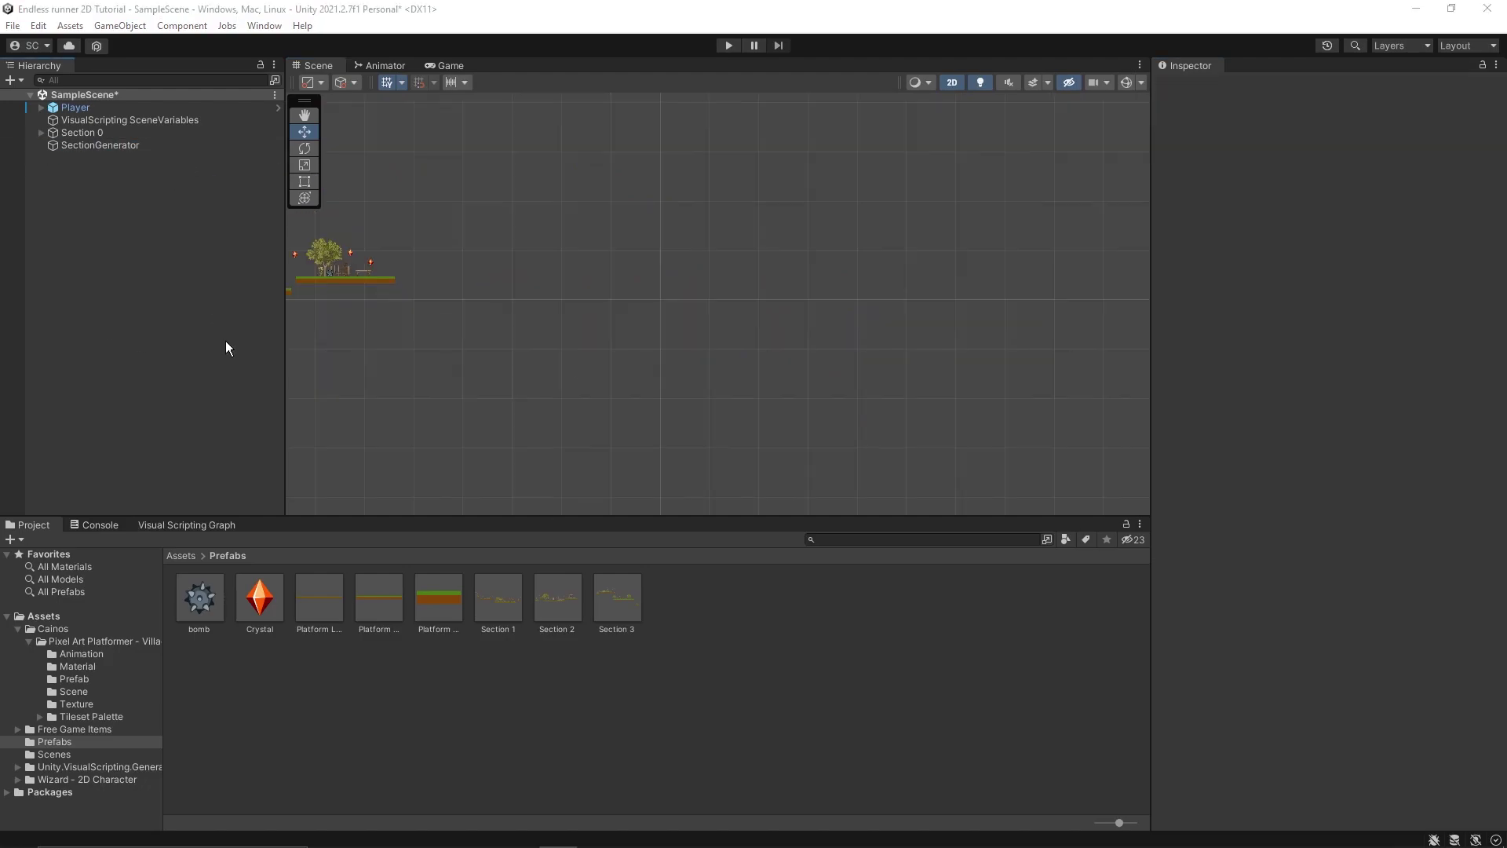
Add an empty third entry to the SectionGenerator's sections list
{"action": "left_click", "coordinate": [88, 145]}
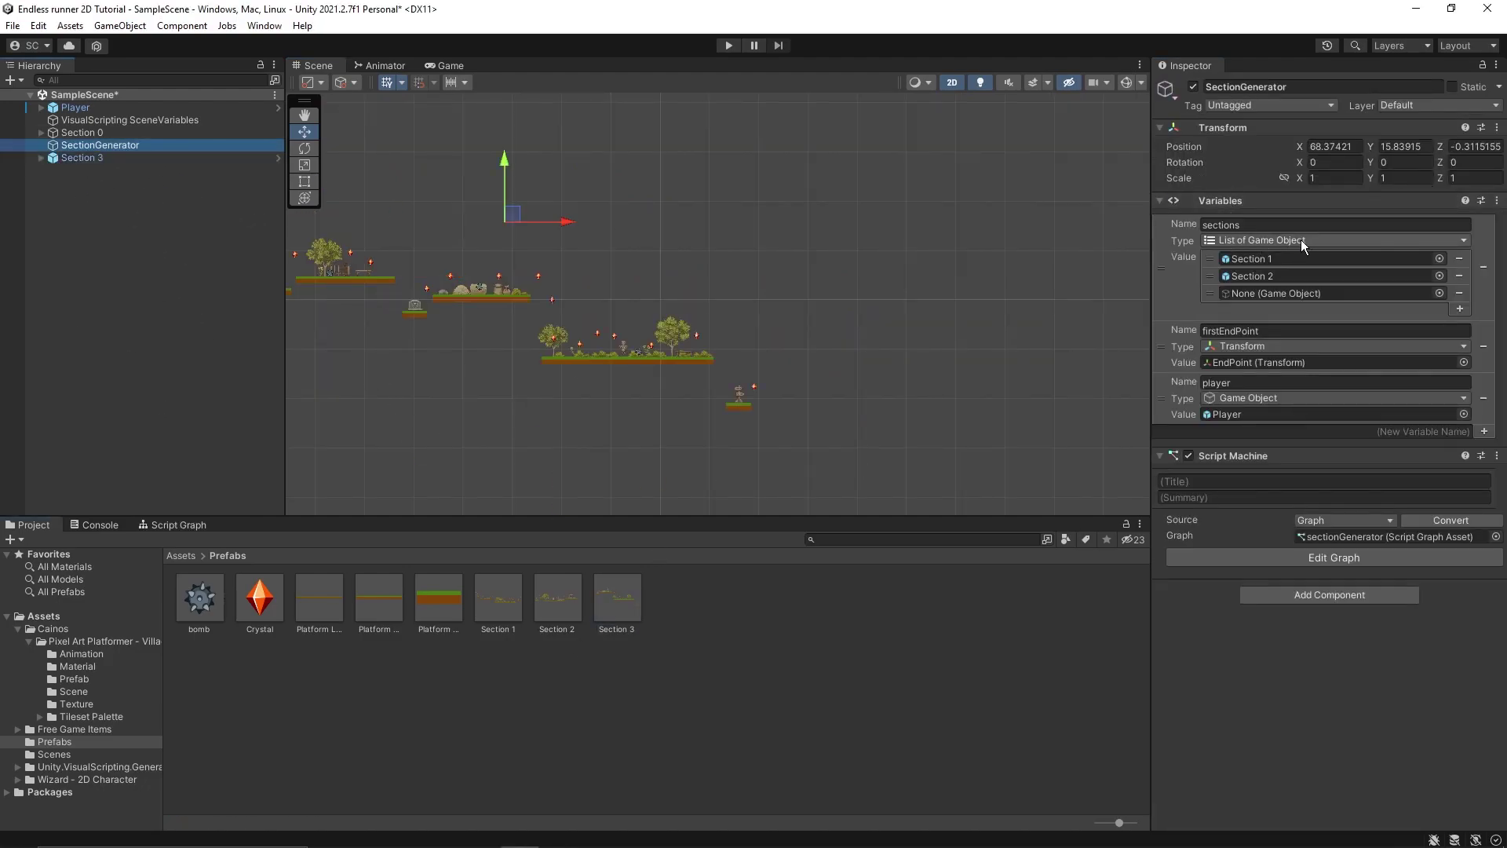
{"action": "left_click", "coordinate": [1439, 293]}
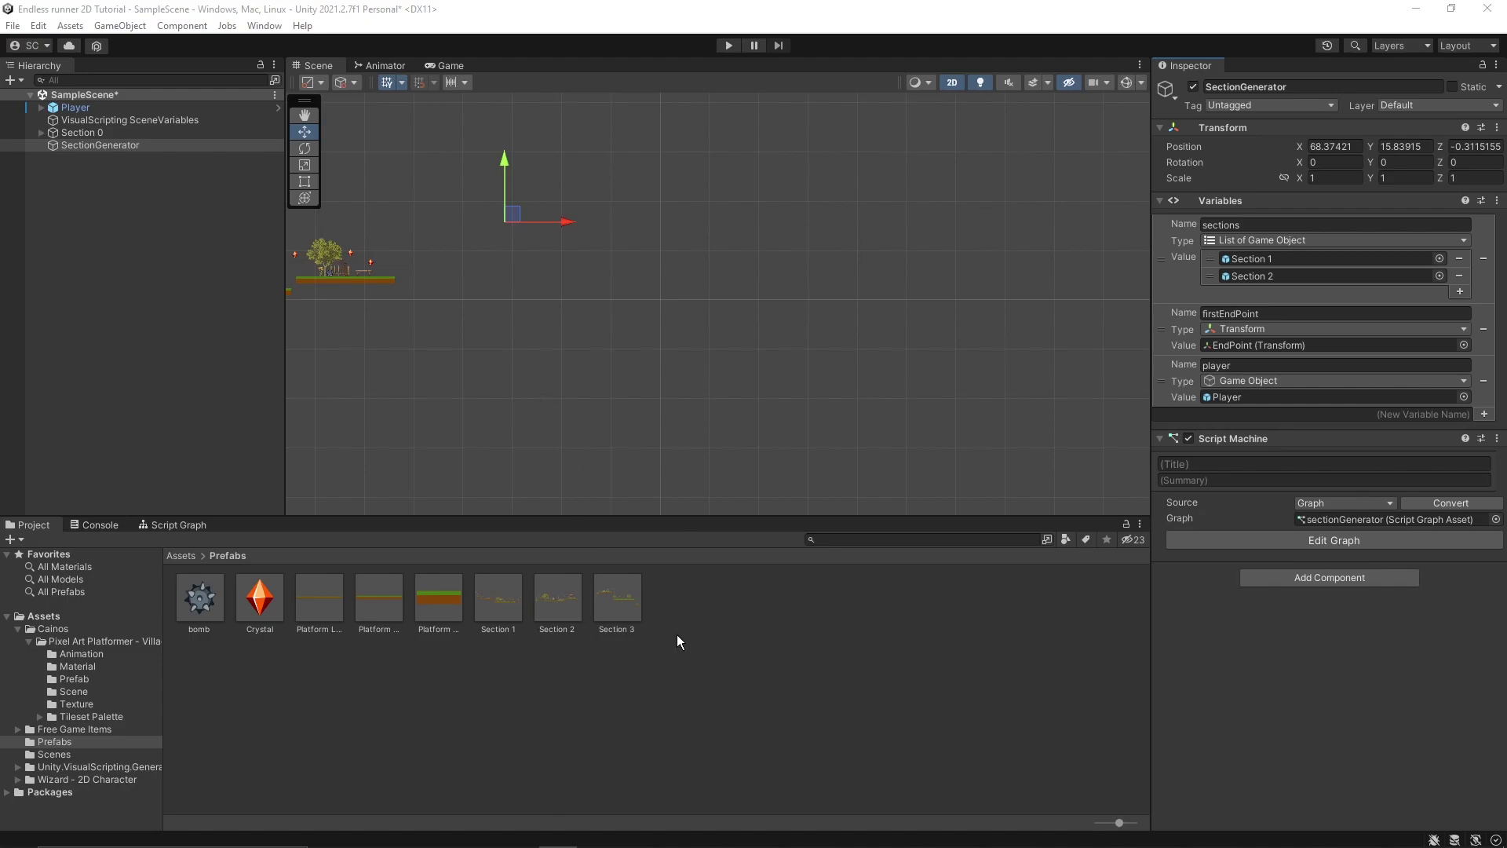
{"action": "left_click", "coordinate": [107, 145]}
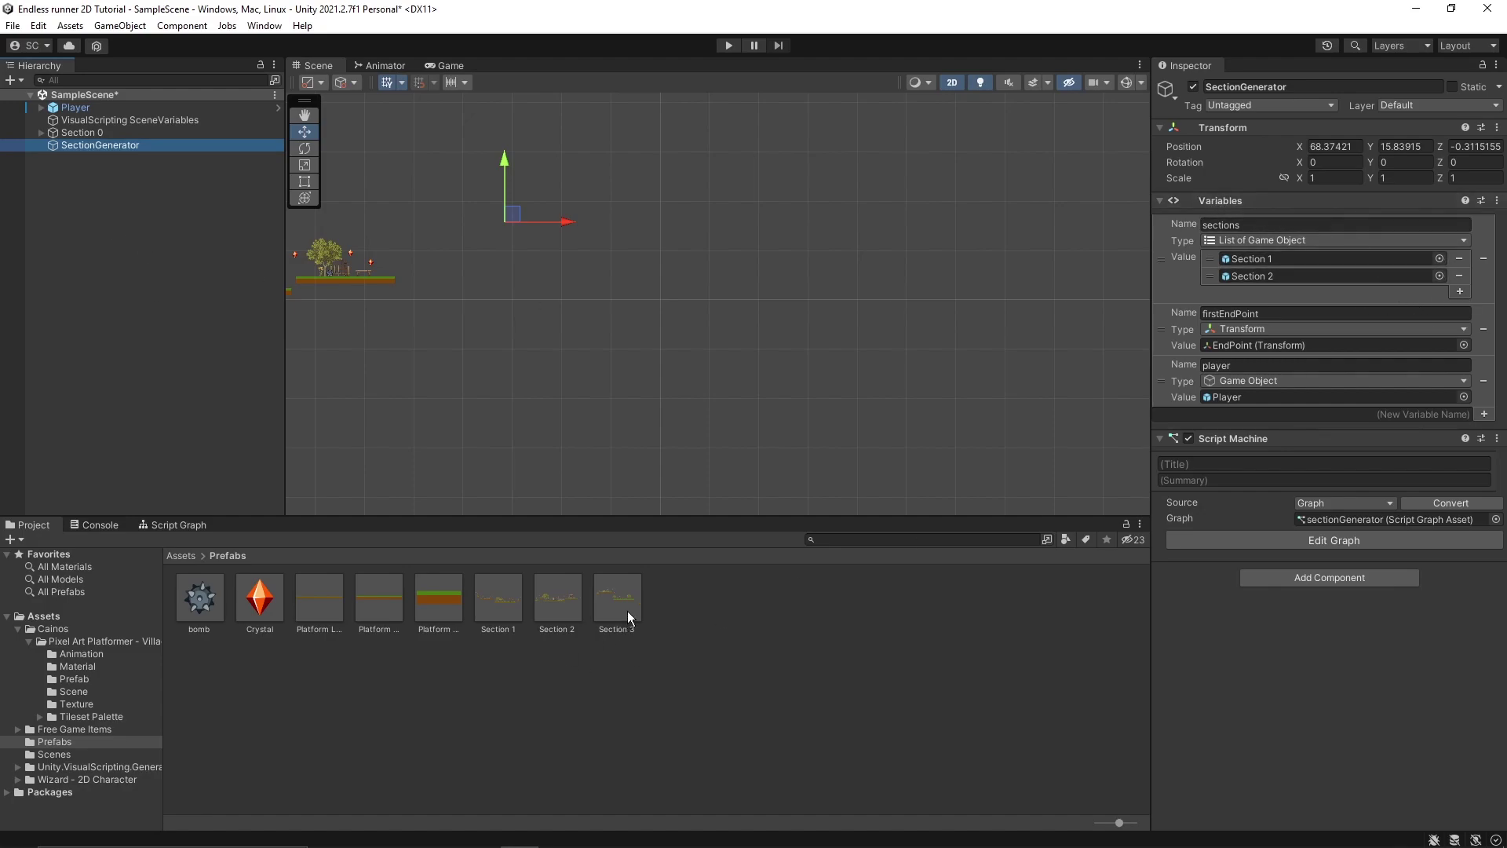
{"action": "left_click", "coordinate": [1459, 292]}
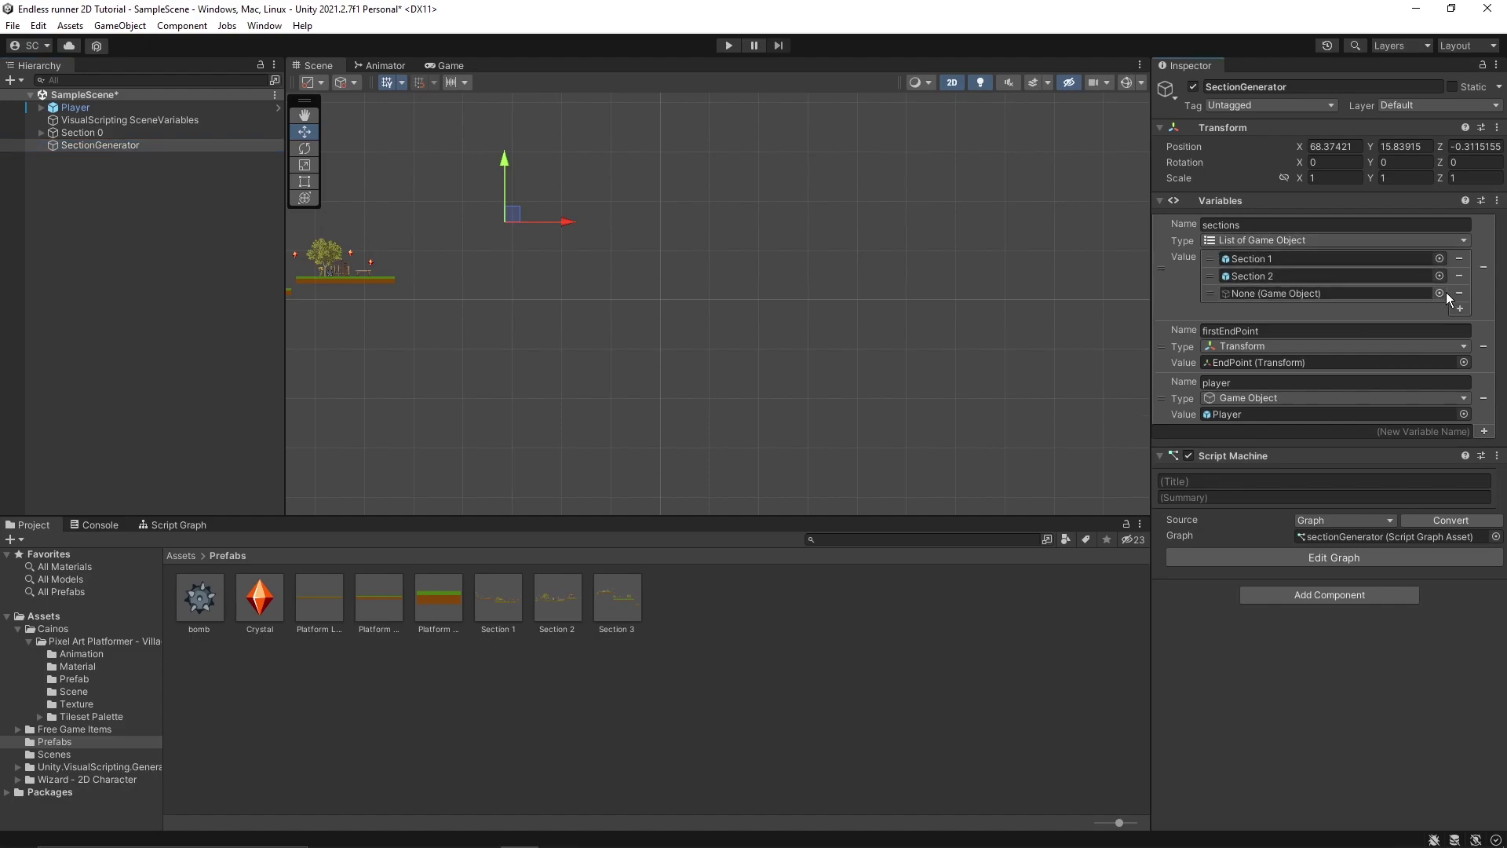
{"action": "left_click", "coordinate": [1439, 292]}
{"action": "type", "text": "section"}
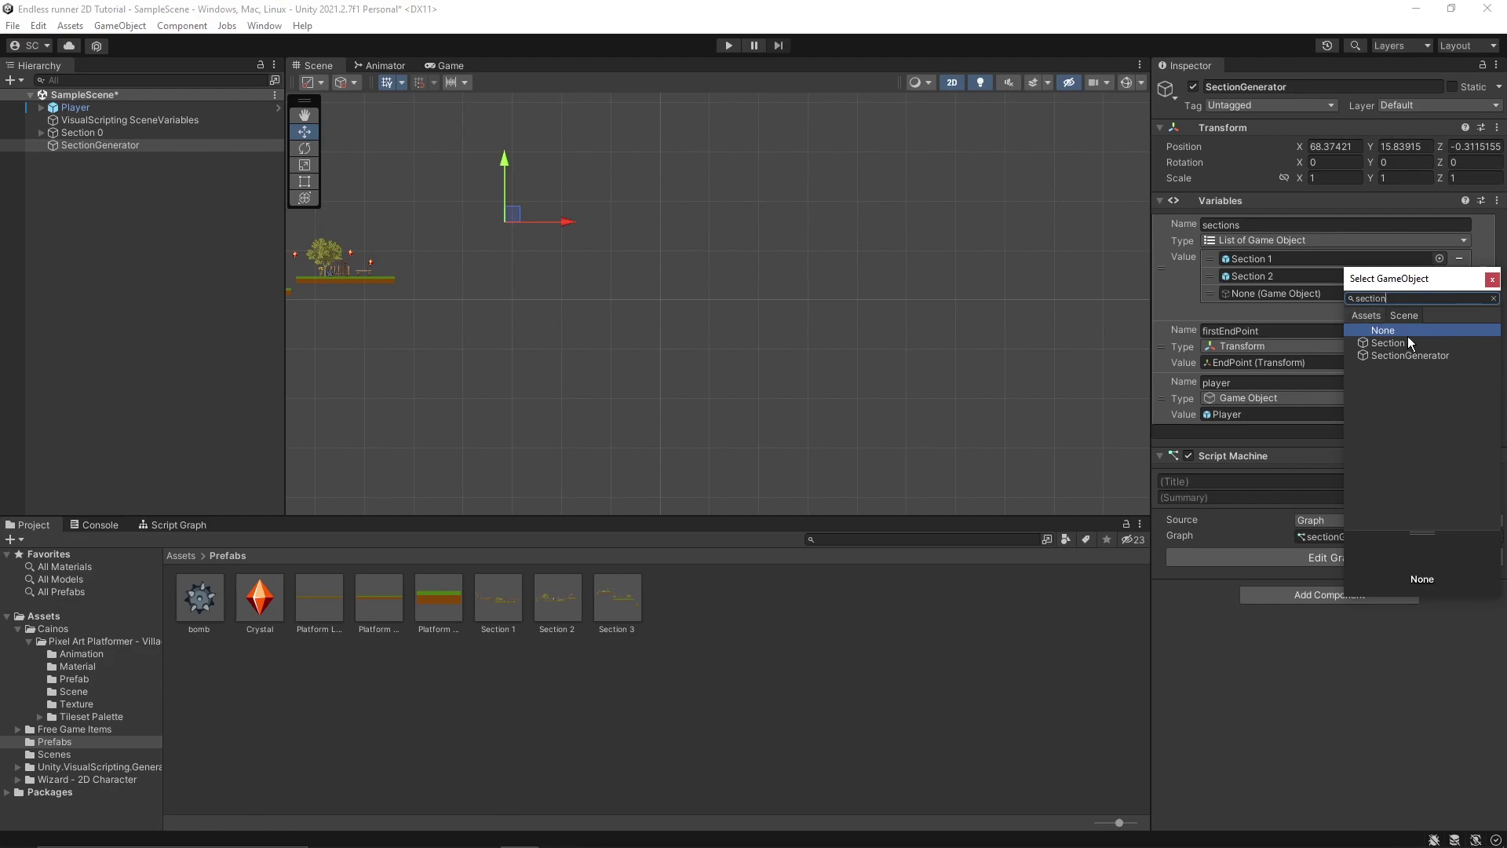
{"action": "left_click", "coordinate": [1492, 280]}
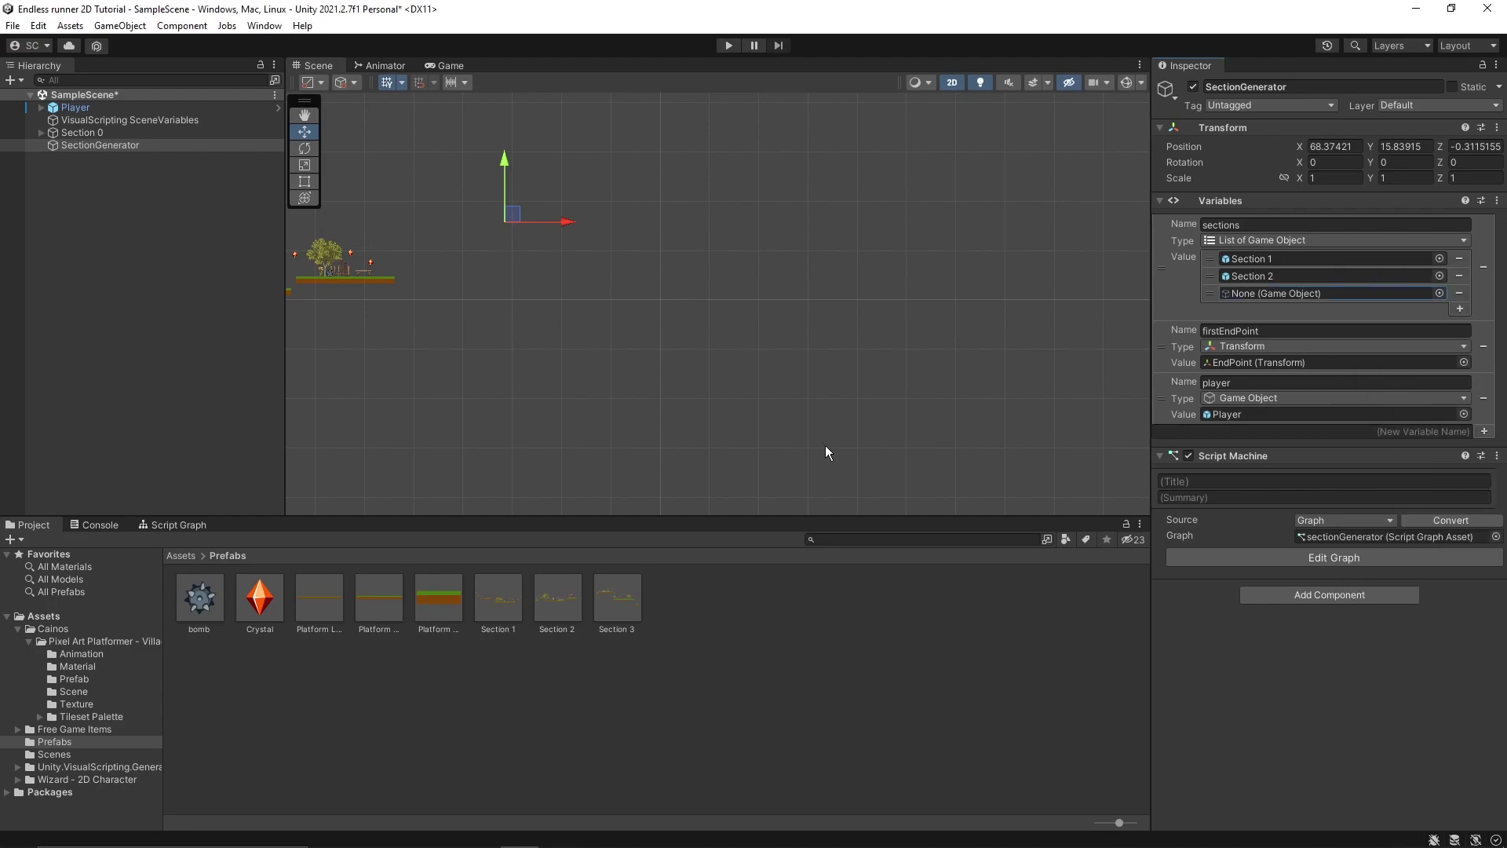
Assign the Section 3 prefab to the empty entry of the sections list and save the scene
{"action": "left_click_drag", "start_coordinate": [614, 607], "coordinate": [1256, 294]}
{"action": "left_click", "coordinate": [12, 25]}
{"action": "left_click", "coordinate": [42, 101]}
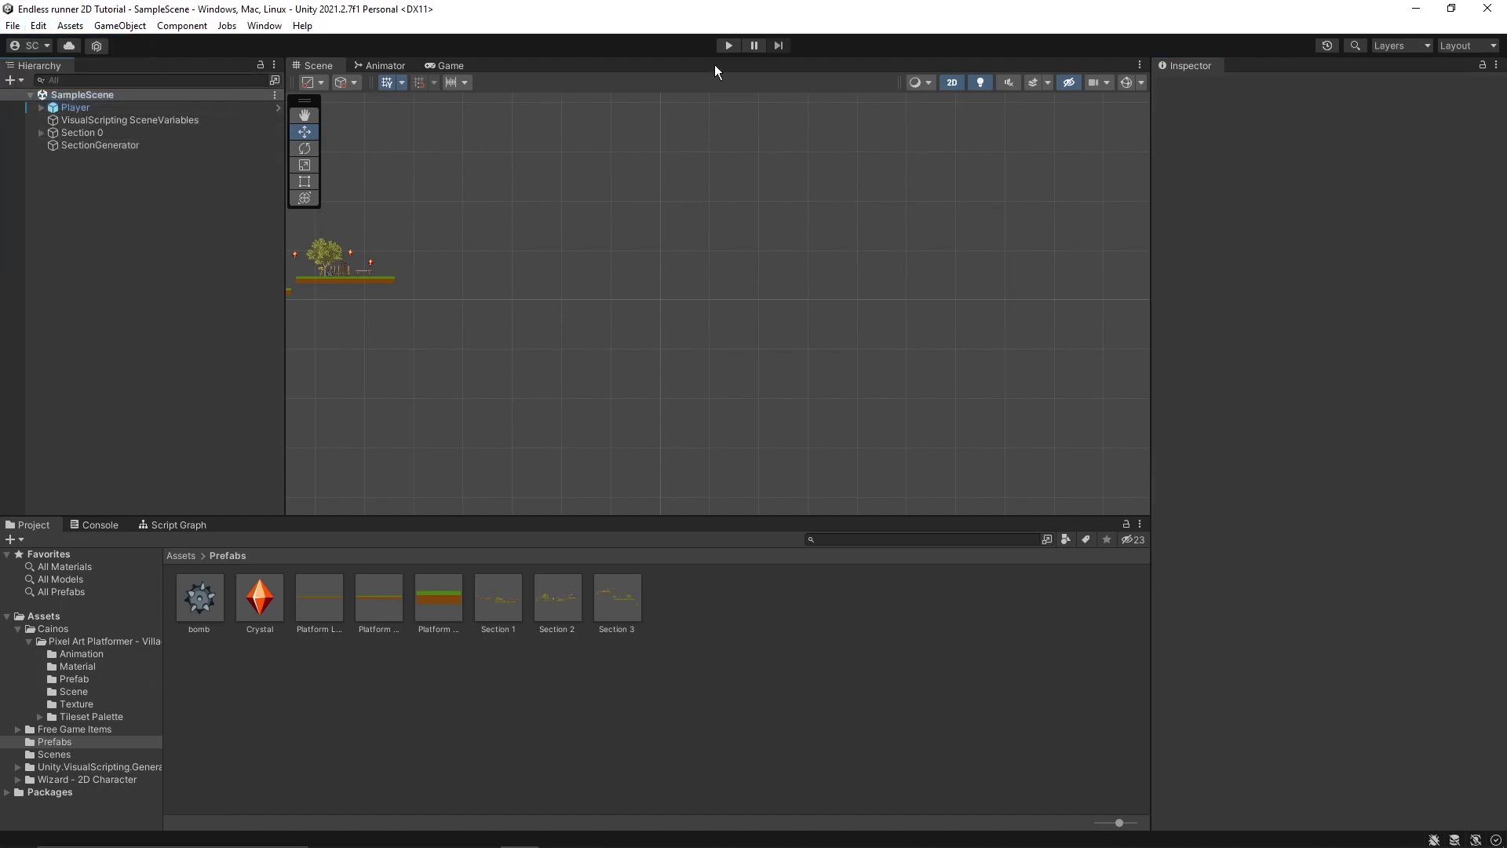
Run the game, jump from Section 0 into Section 3 to test its first platforms, and stop the playback
{"action": "left_click", "coordinate": [729, 46]}
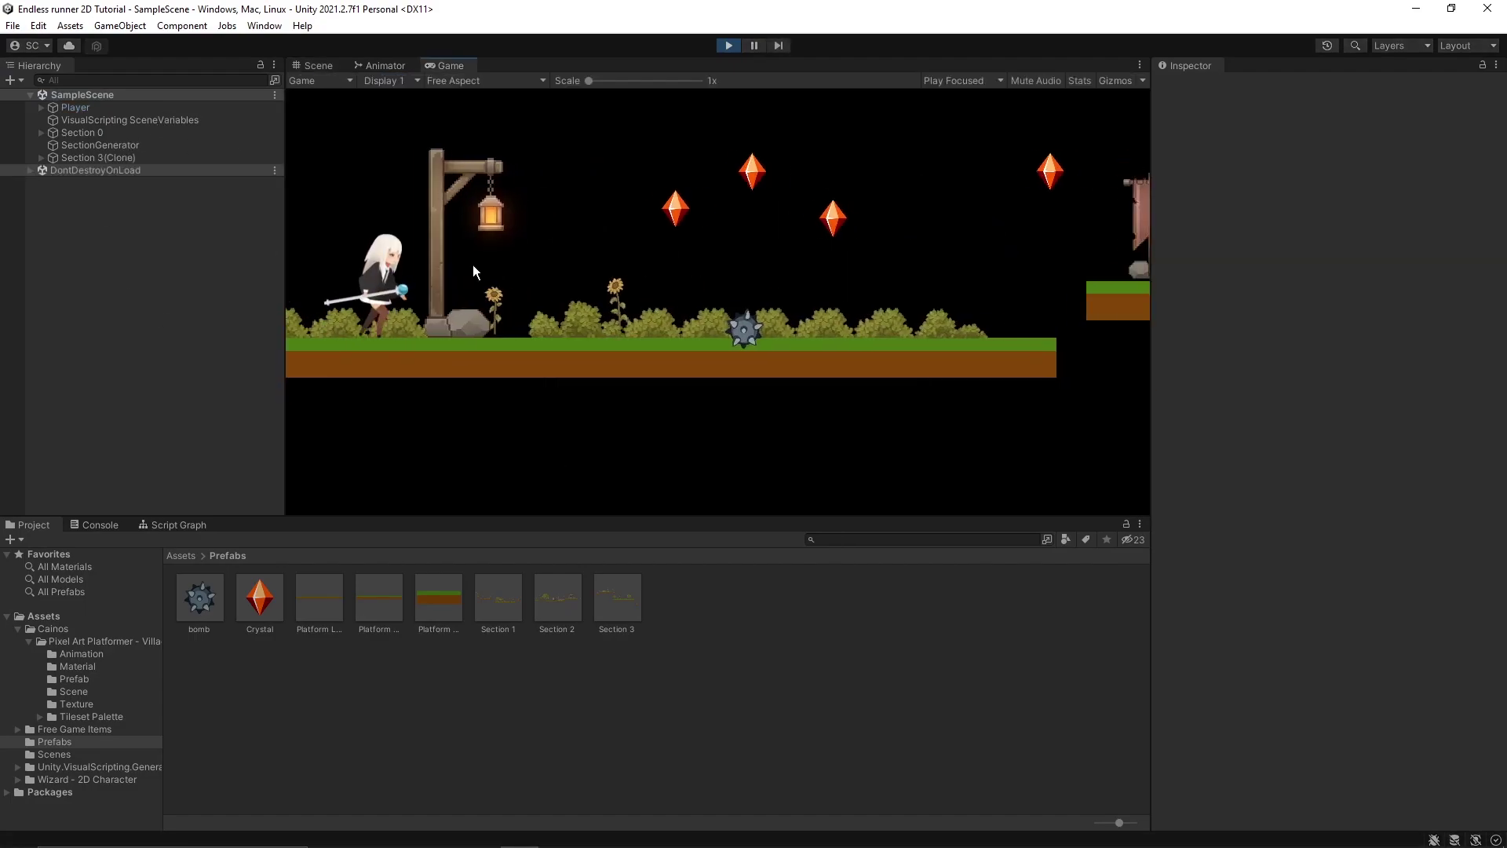
{"action": "key", "text": "space"}
{"action": "key", "text": "space"}
{"action": "key", "text": "space"}
{"action": "key", "text": "space"}
{"action": "key", "text": "space"}
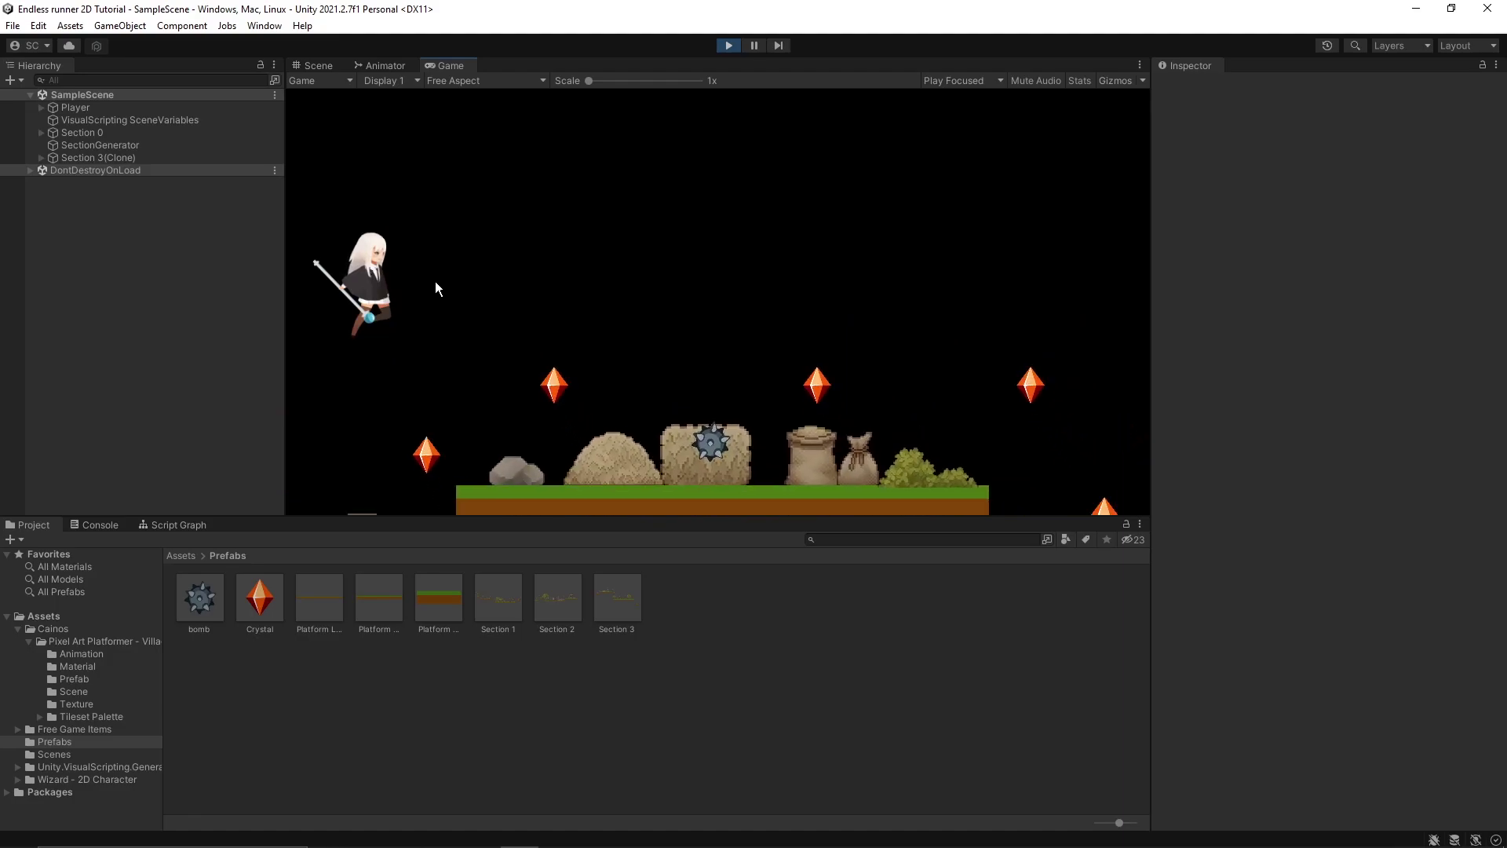
{"action": "key", "text": "space"}
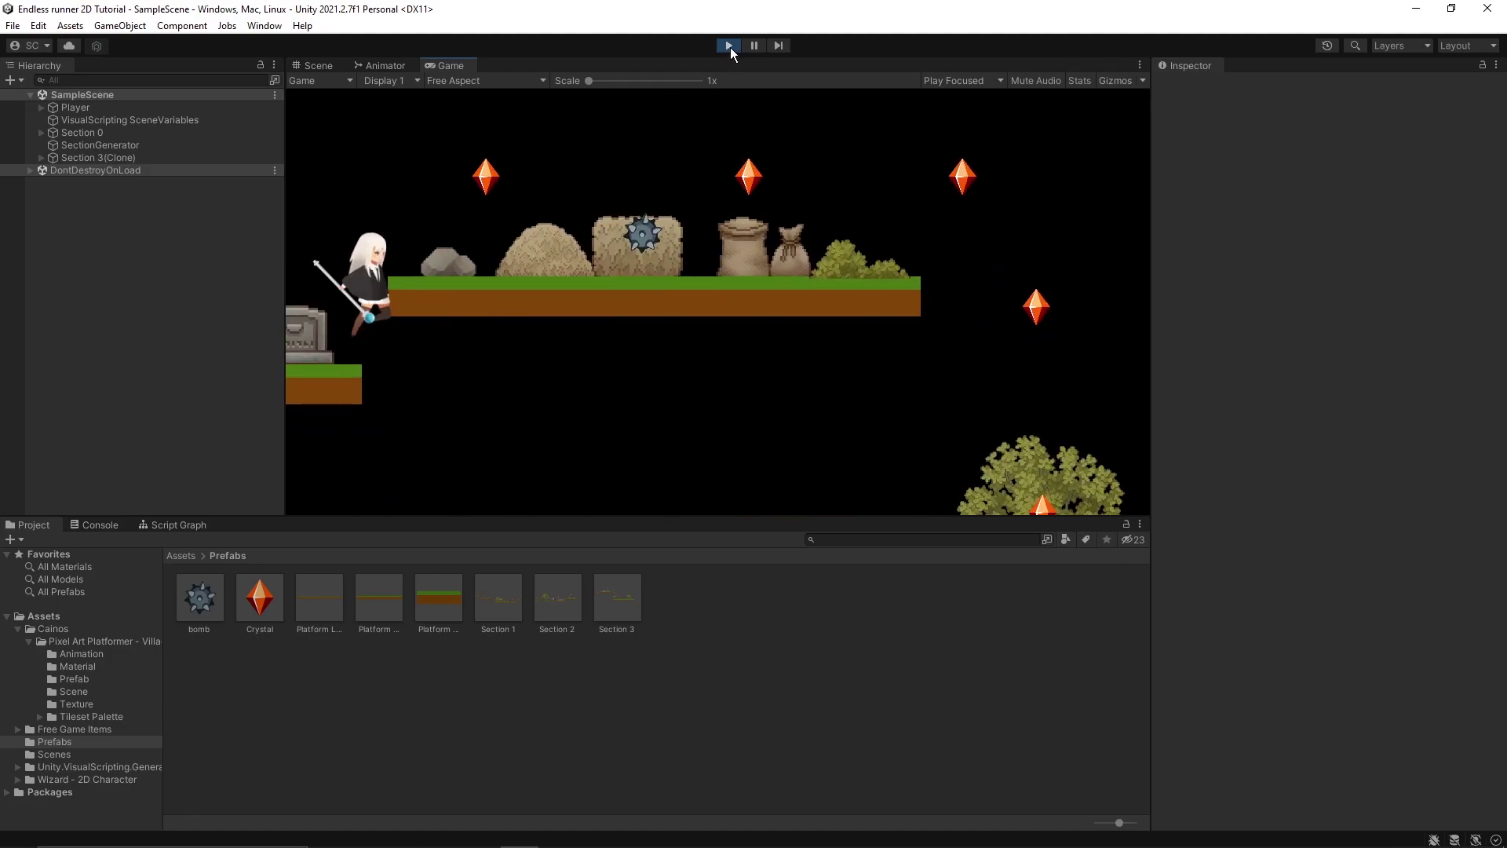
{"action": "left_click", "coordinate": [729, 46]}
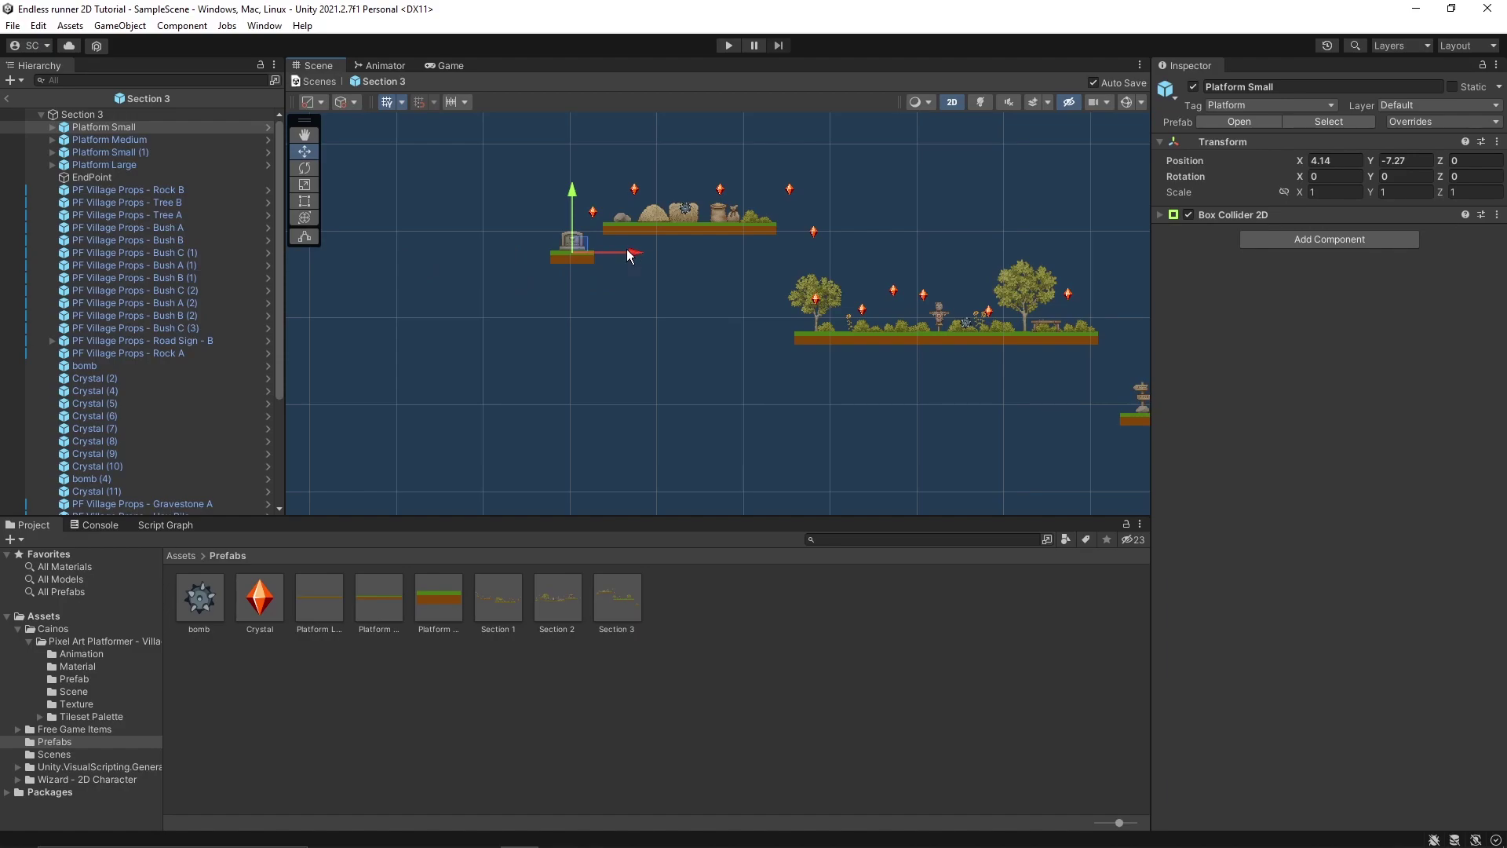
Move the Section 3 prefab's gravestone platform up level with the medium platform and return to the scene
{"action": "left_click", "coordinate": [80, 114]}
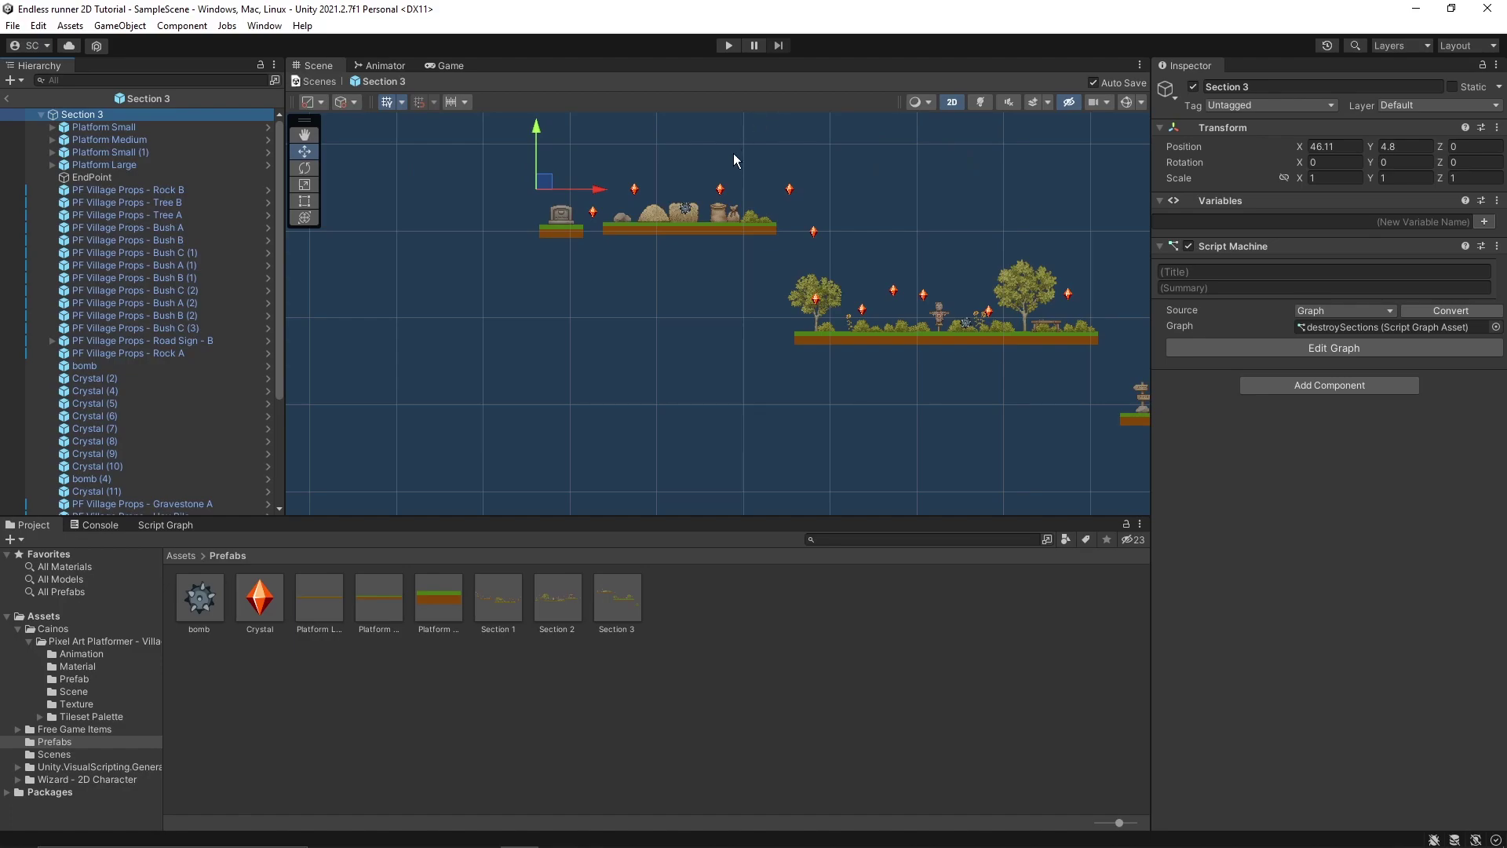
{"action": "left_click", "coordinate": [13, 25]}
{"action": "key", "text": "Escape"}
{"action": "left_click", "coordinate": [7, 98]}
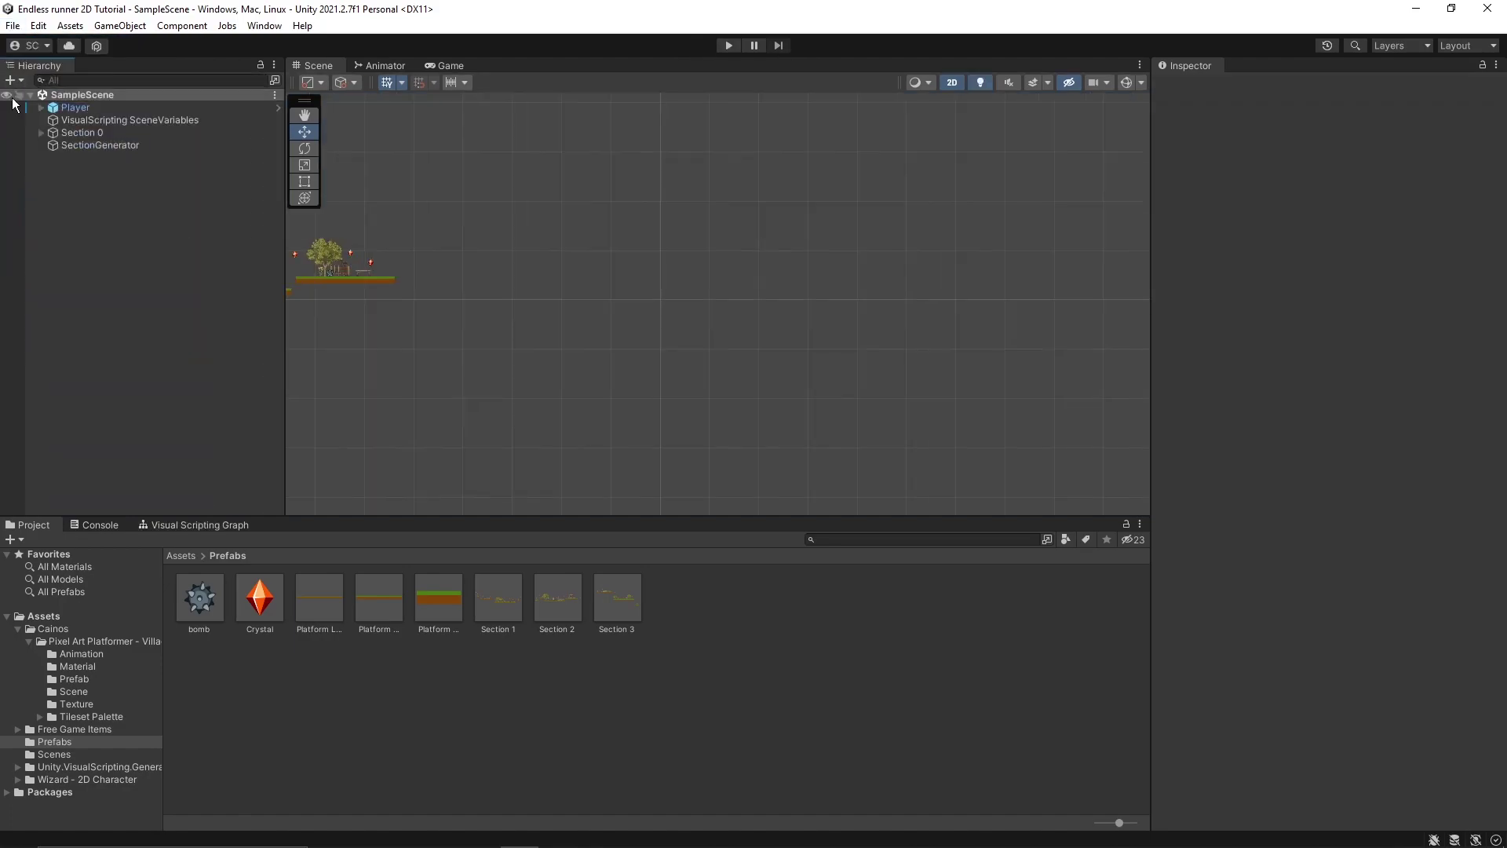
Run the game and jump from Section 0 across the platforms of Section 3 to playtest the raised gravestone platform
{"action": "left_click", "coordinate": [728, 46]}
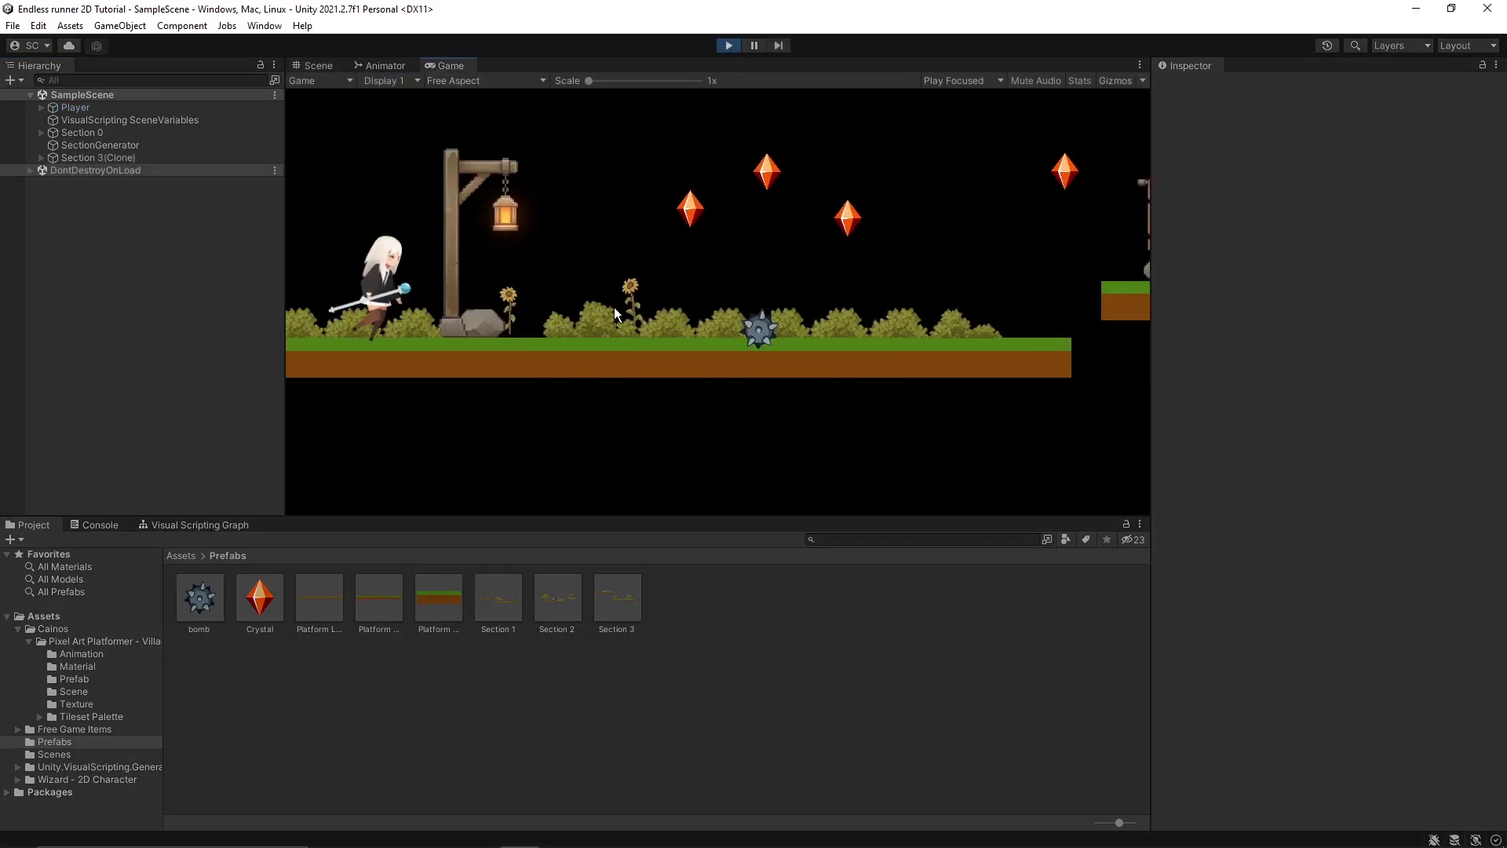
{"action": "key", "text": "space"}
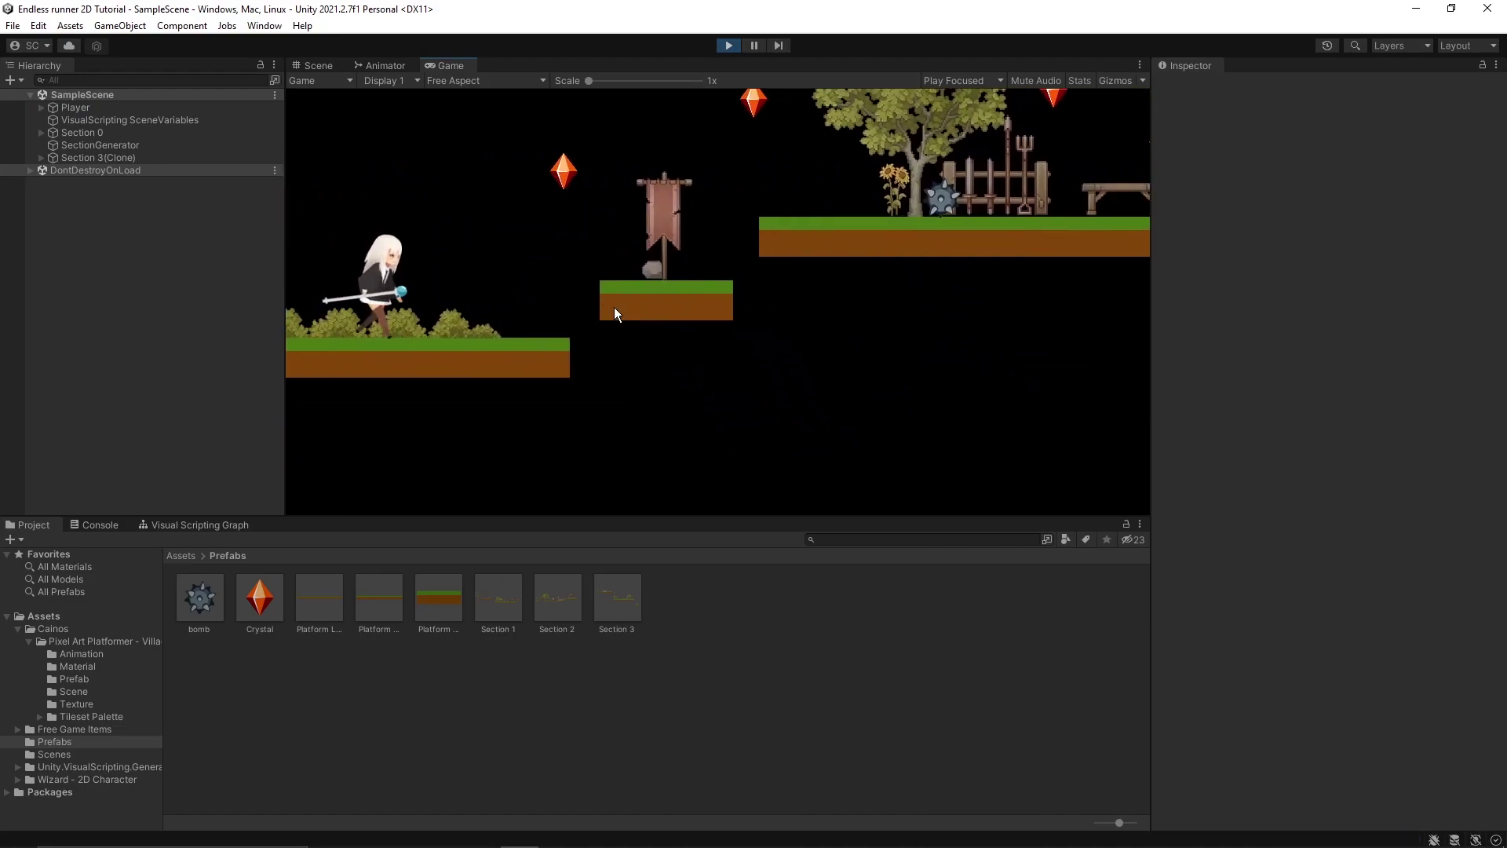
{"action": "key", "text": "space"}
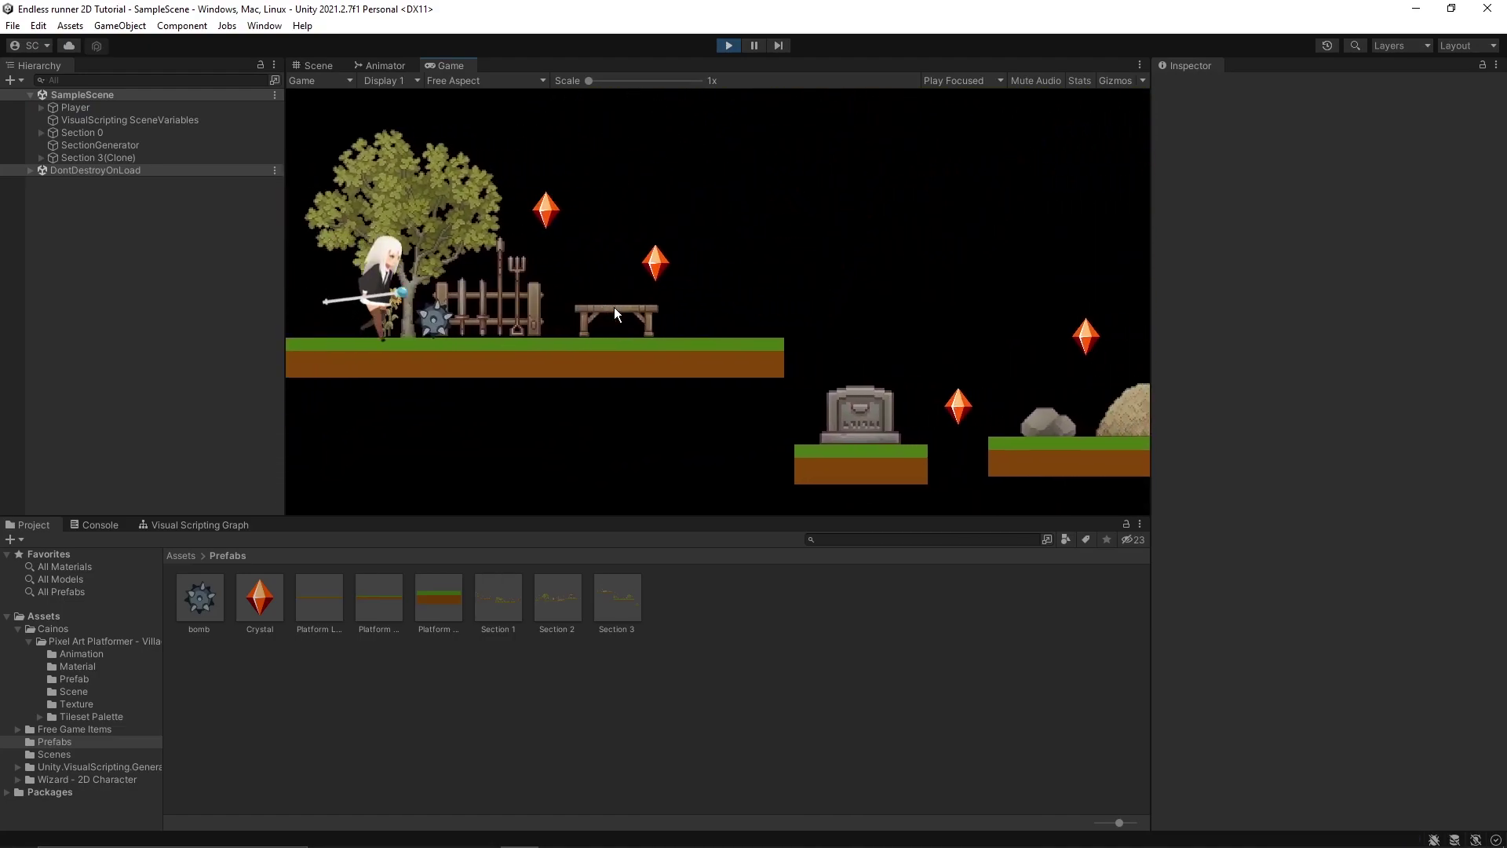
{"action": "key", "text": "space"}
{"action": "key", "text": "space"}
{"action": "key", "text": "space"}
{"action": "key", "text": "space"}
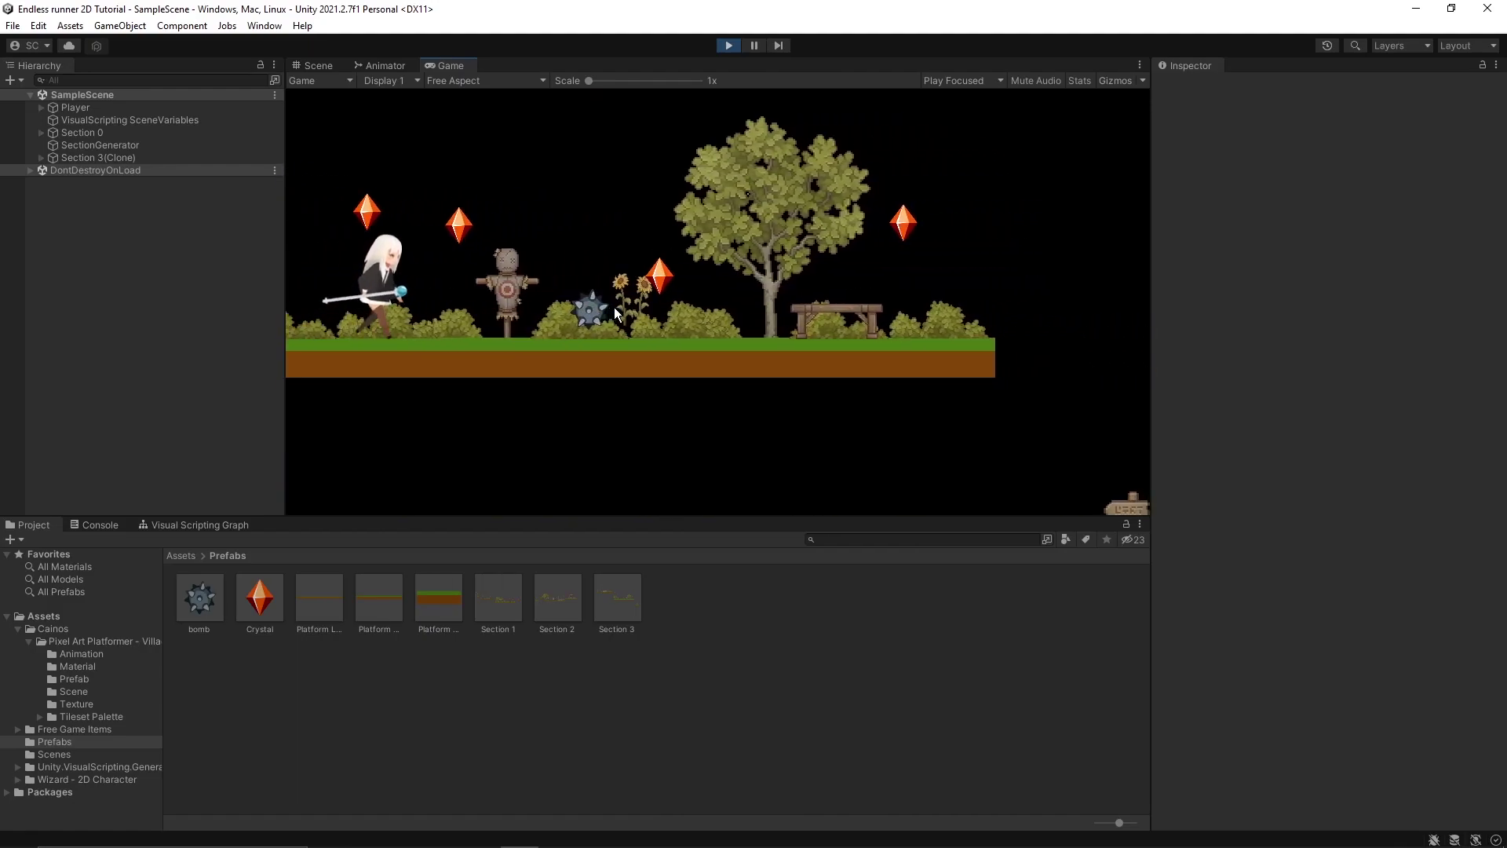
{"action": "key", "text": "space"}
{"action": "key", "text": "space"}
{"action": "key", "text": "space"}
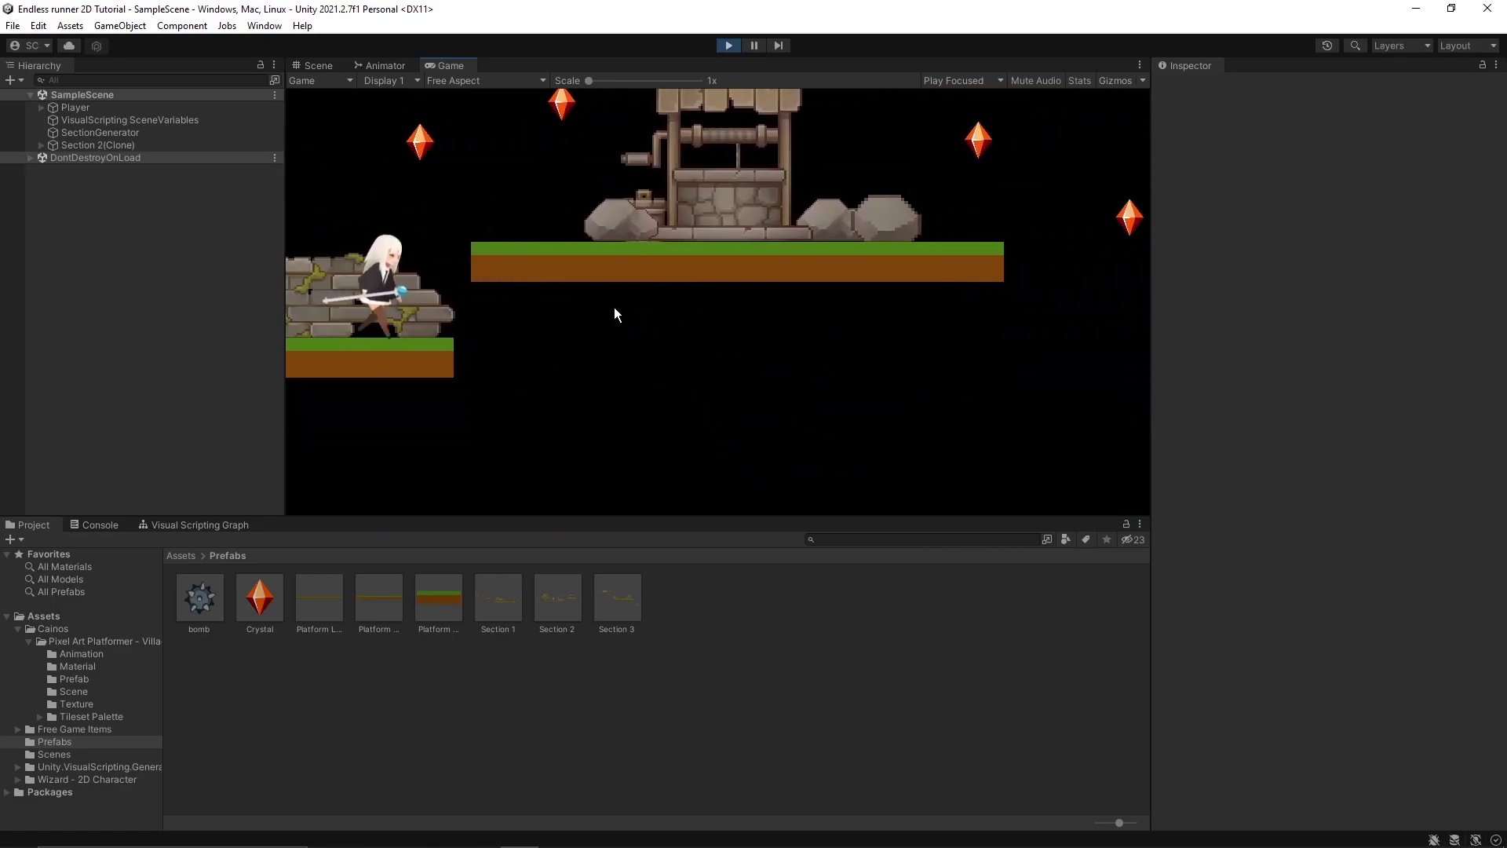
Continue the playtest by jumping through the generated Section 1 and Section 2 clones, and stop the playback
{"action": "key", "text": "space"}
{"action": "key", "text": "space"}
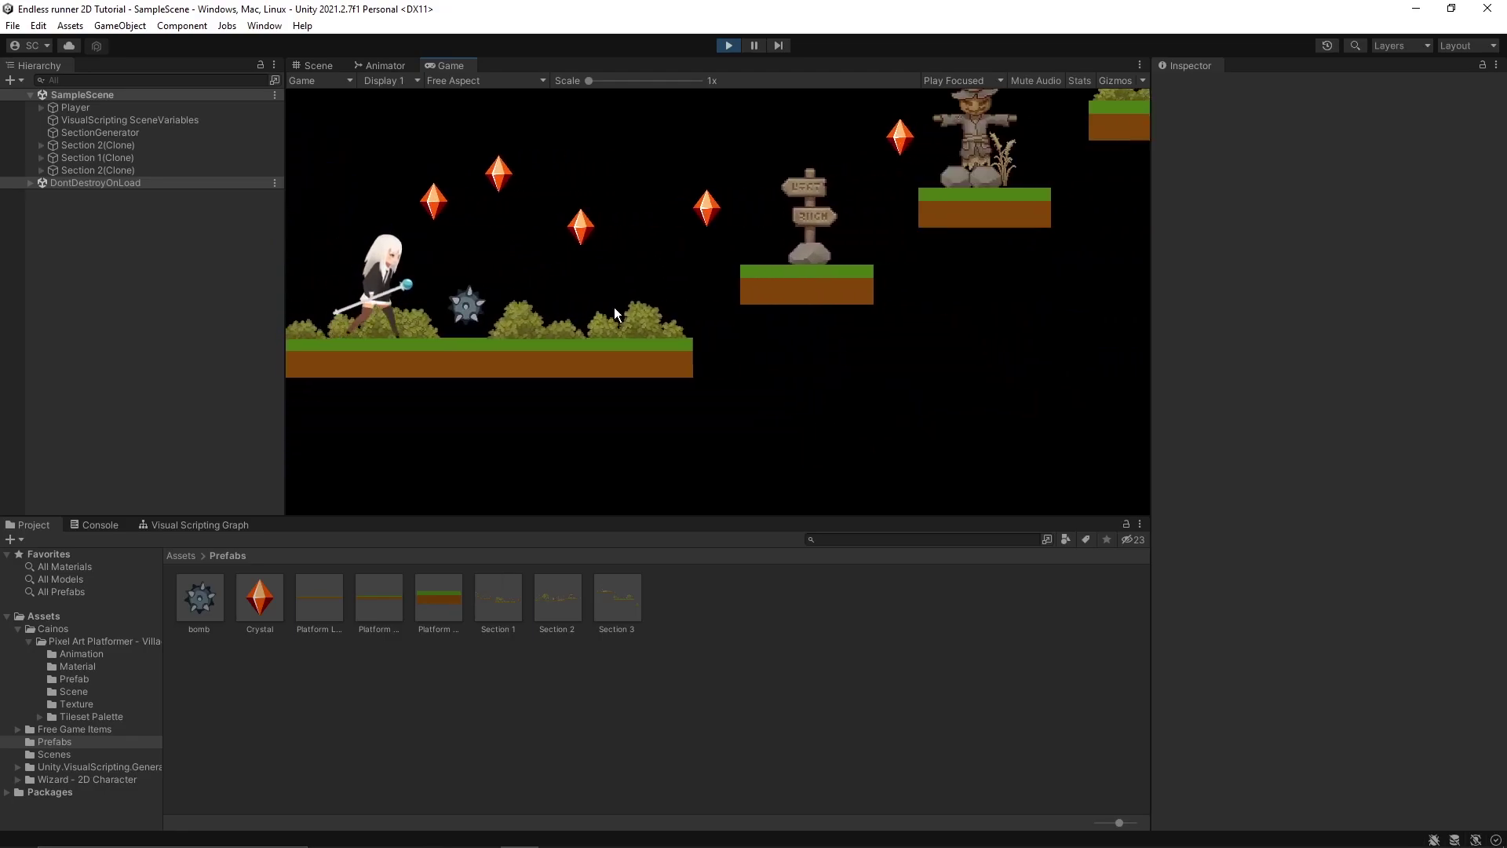
{"action": "key", "text": "space"}
{"action": "key", "text": "space"}
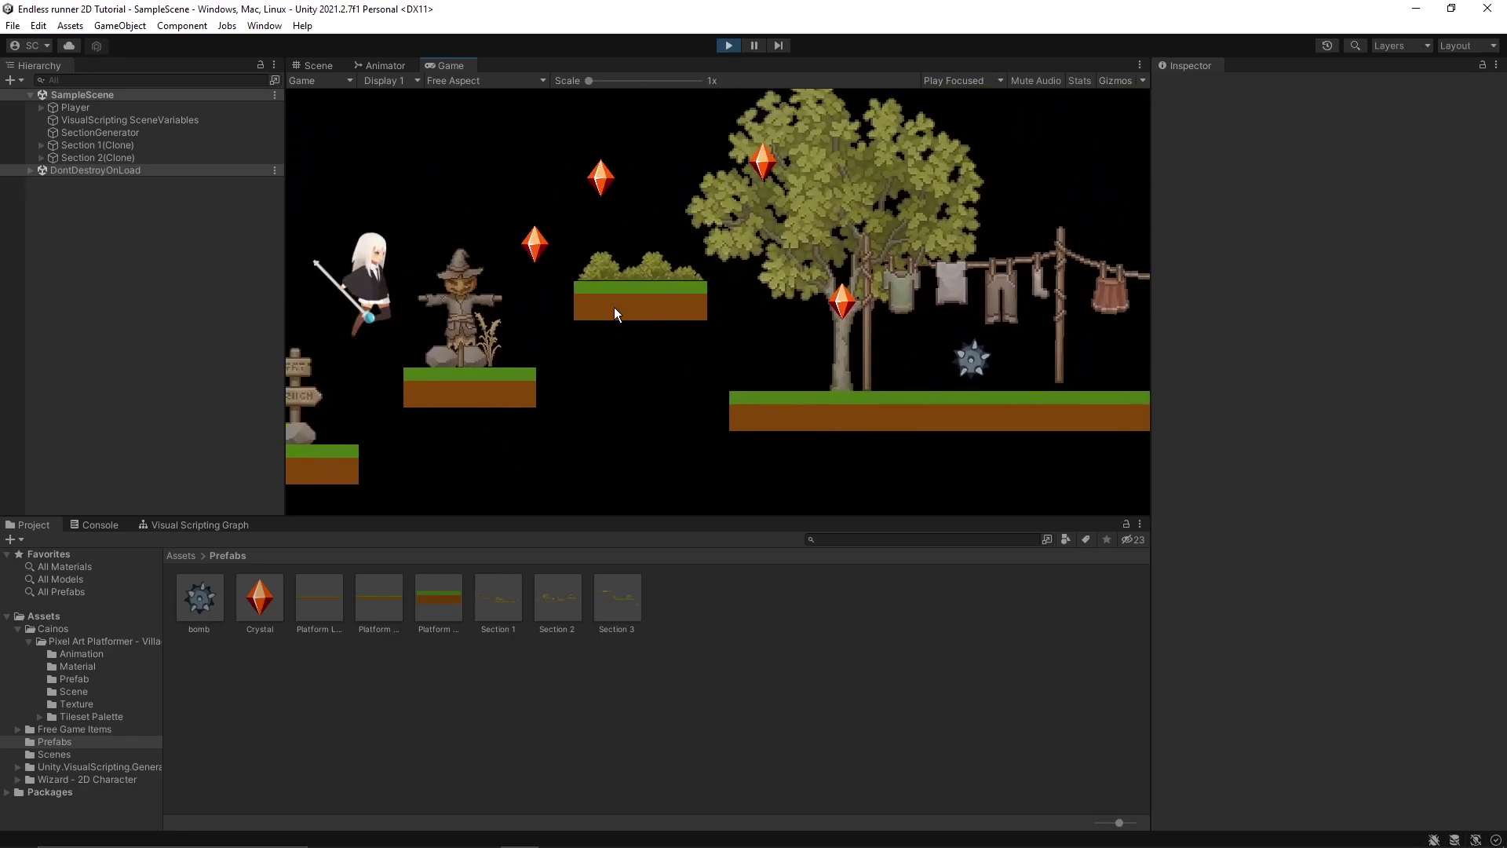
{"action": "key", "text": "space"}
{"action": "key", "text": "space"}
{"action": "key", "text": "space"}
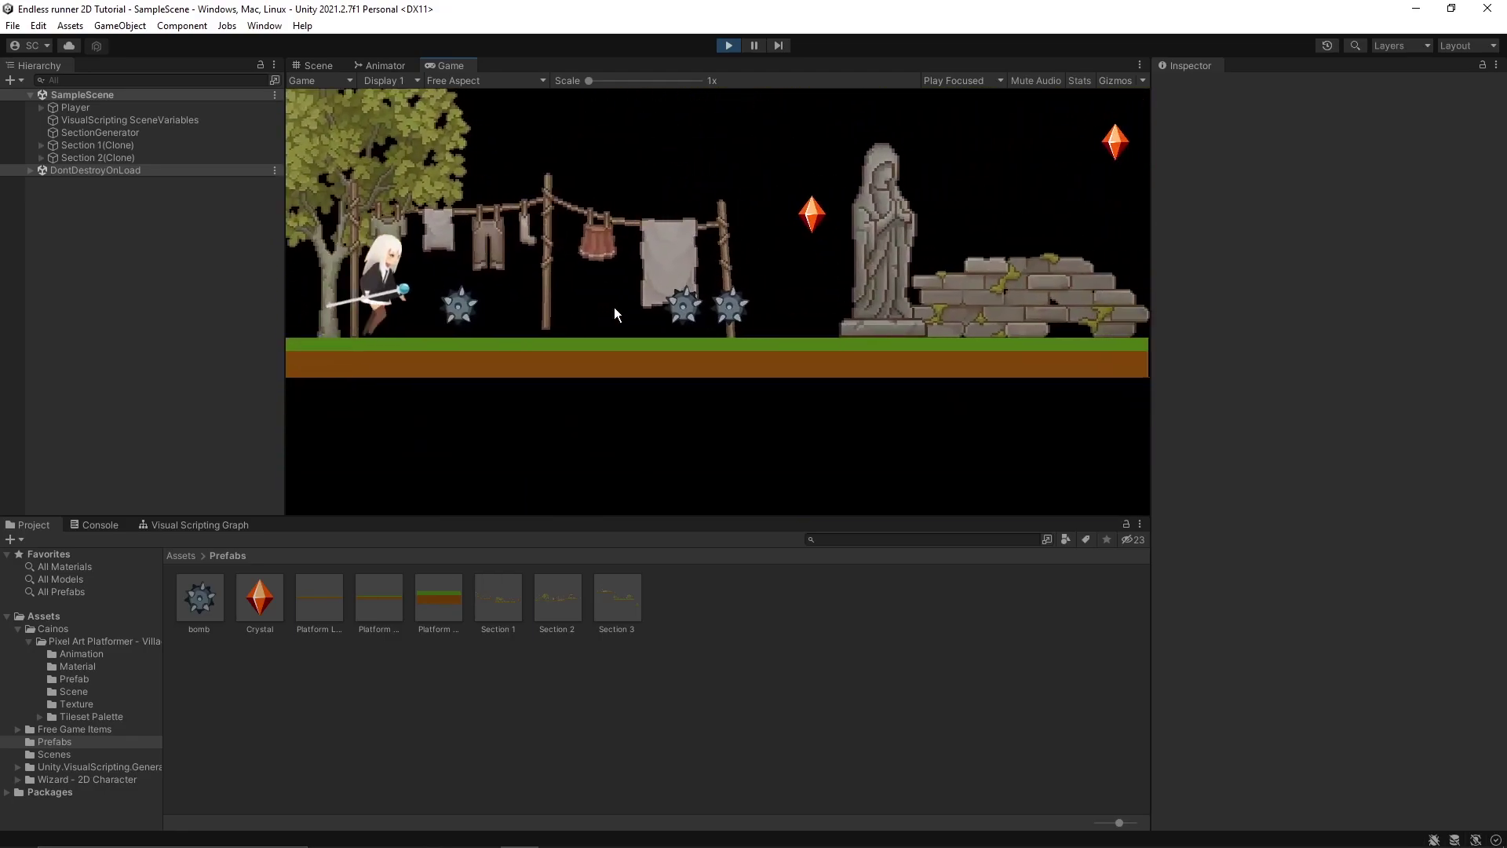
{"action": "key", "text": "space"}
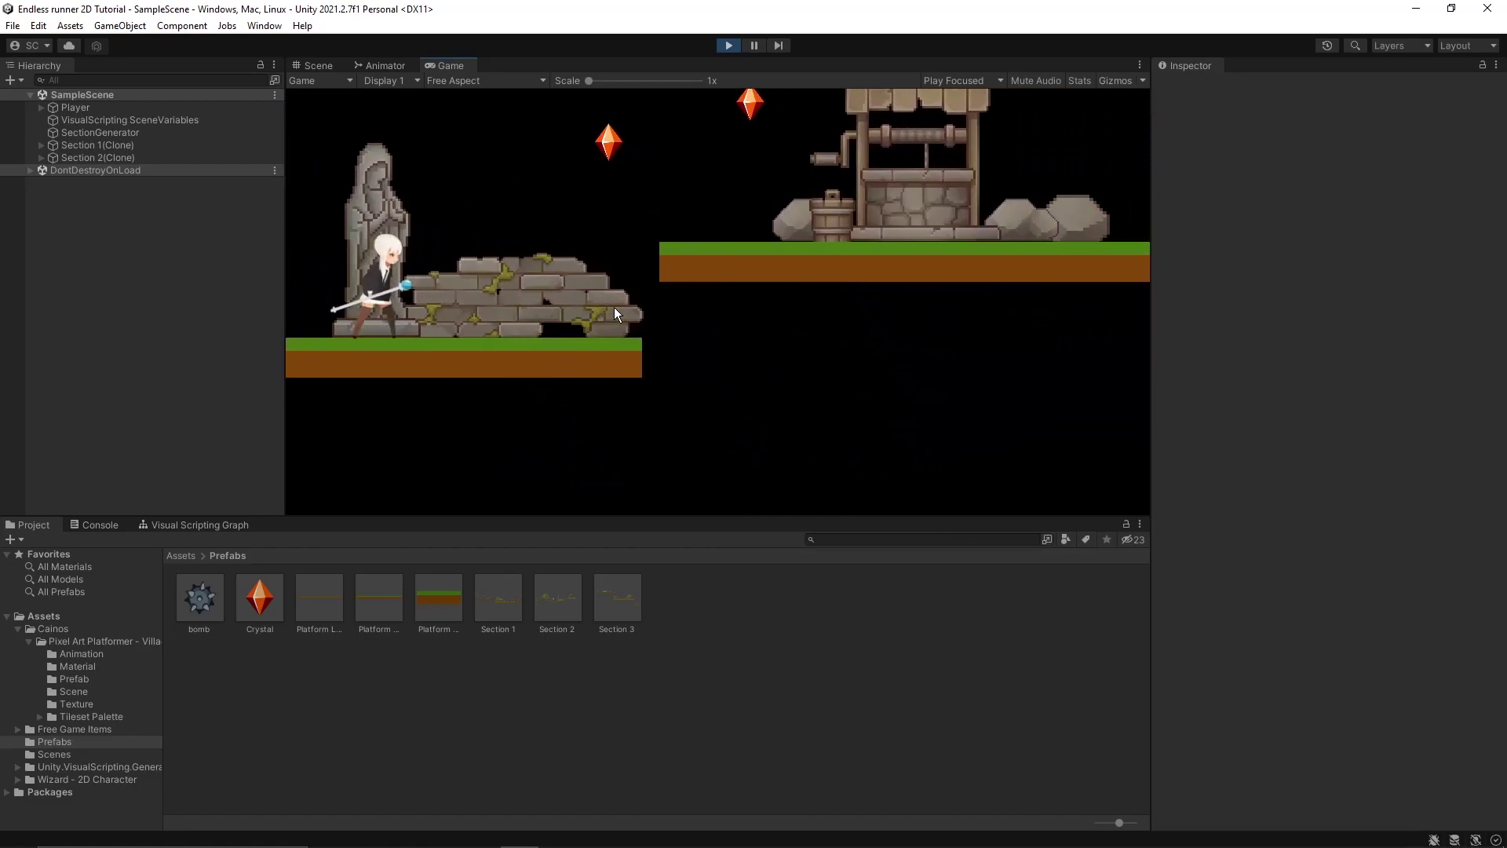
{"action": "key", "text": "space"}
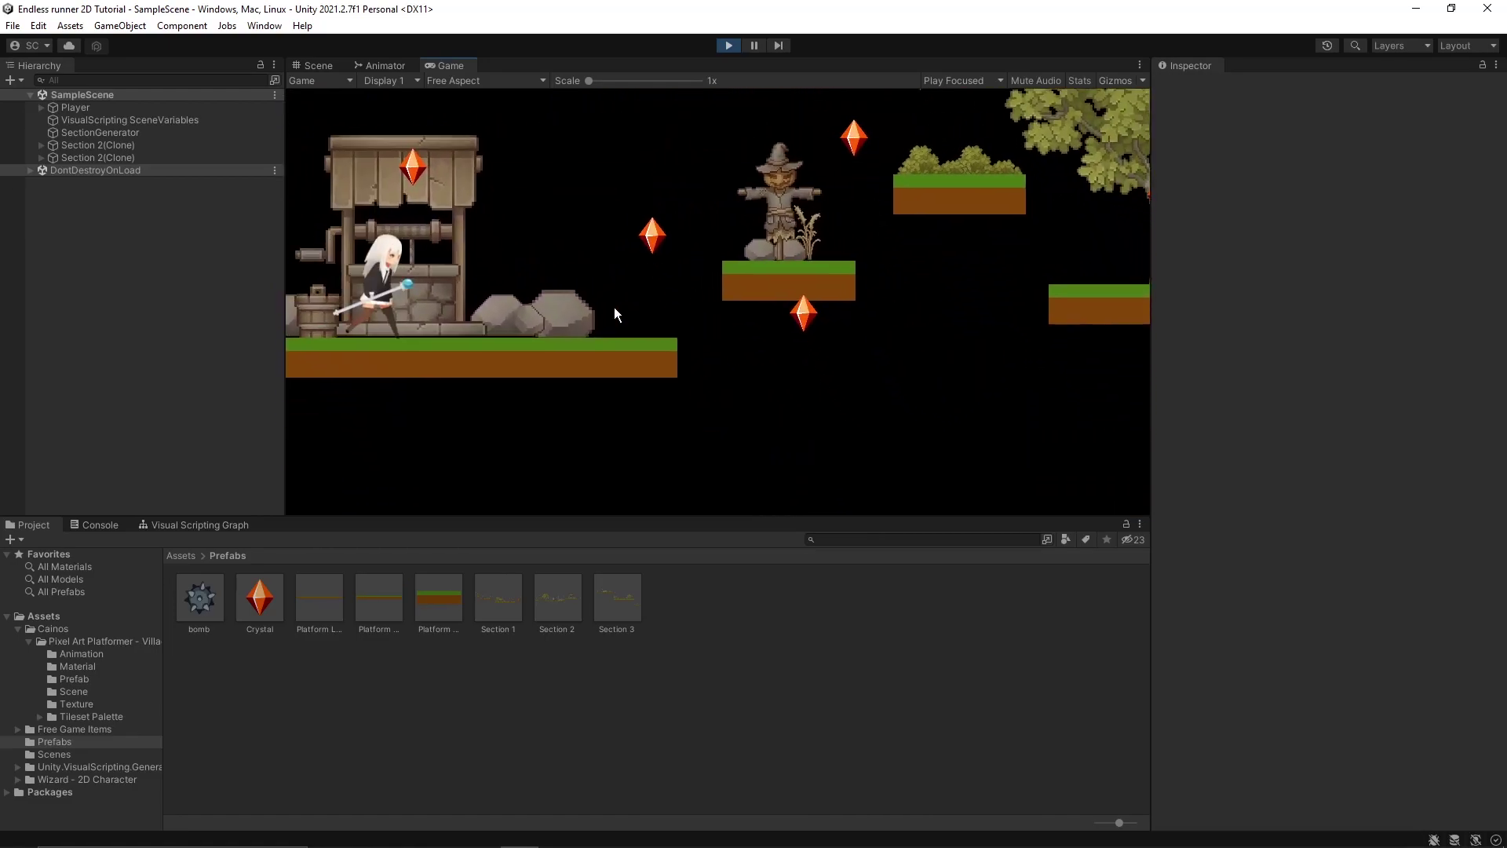
{"action": "key", "text": "space"}
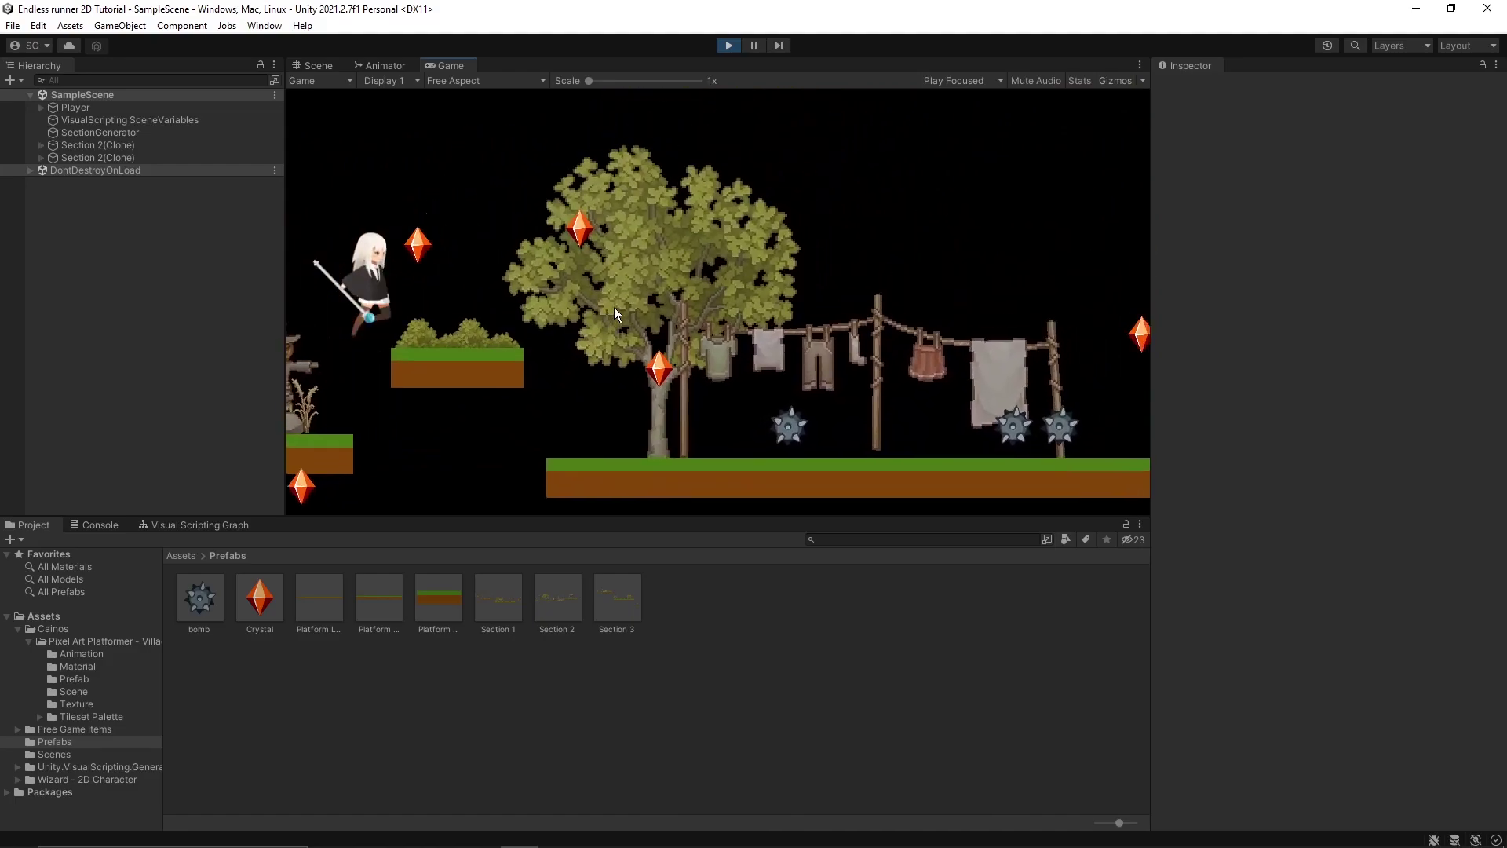
{"action": "key", "text": "space"}
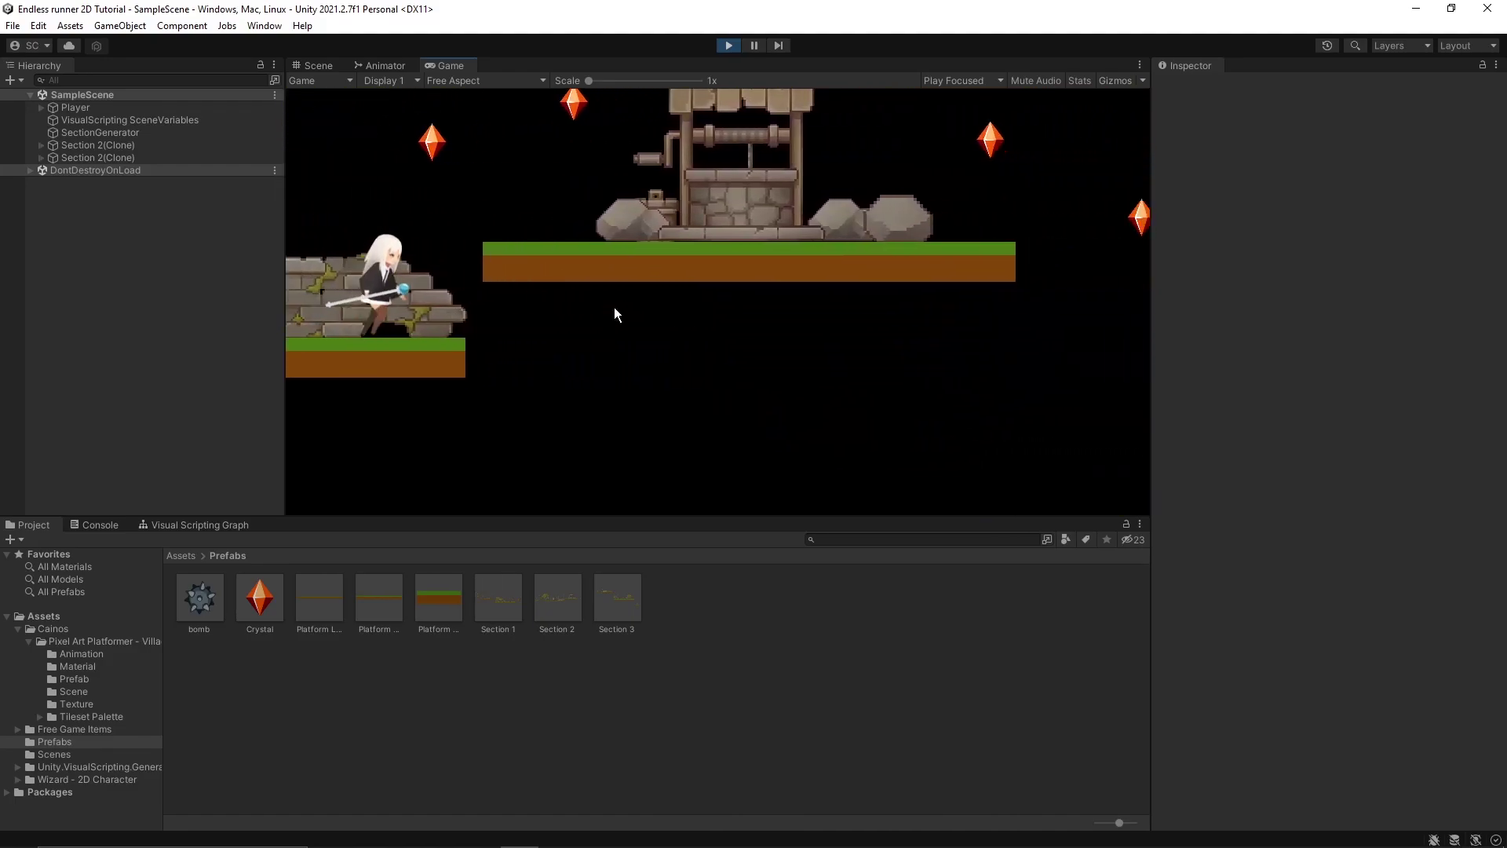
{"action": "key", "text": "space"}
{"action": "key", "text": "space"}
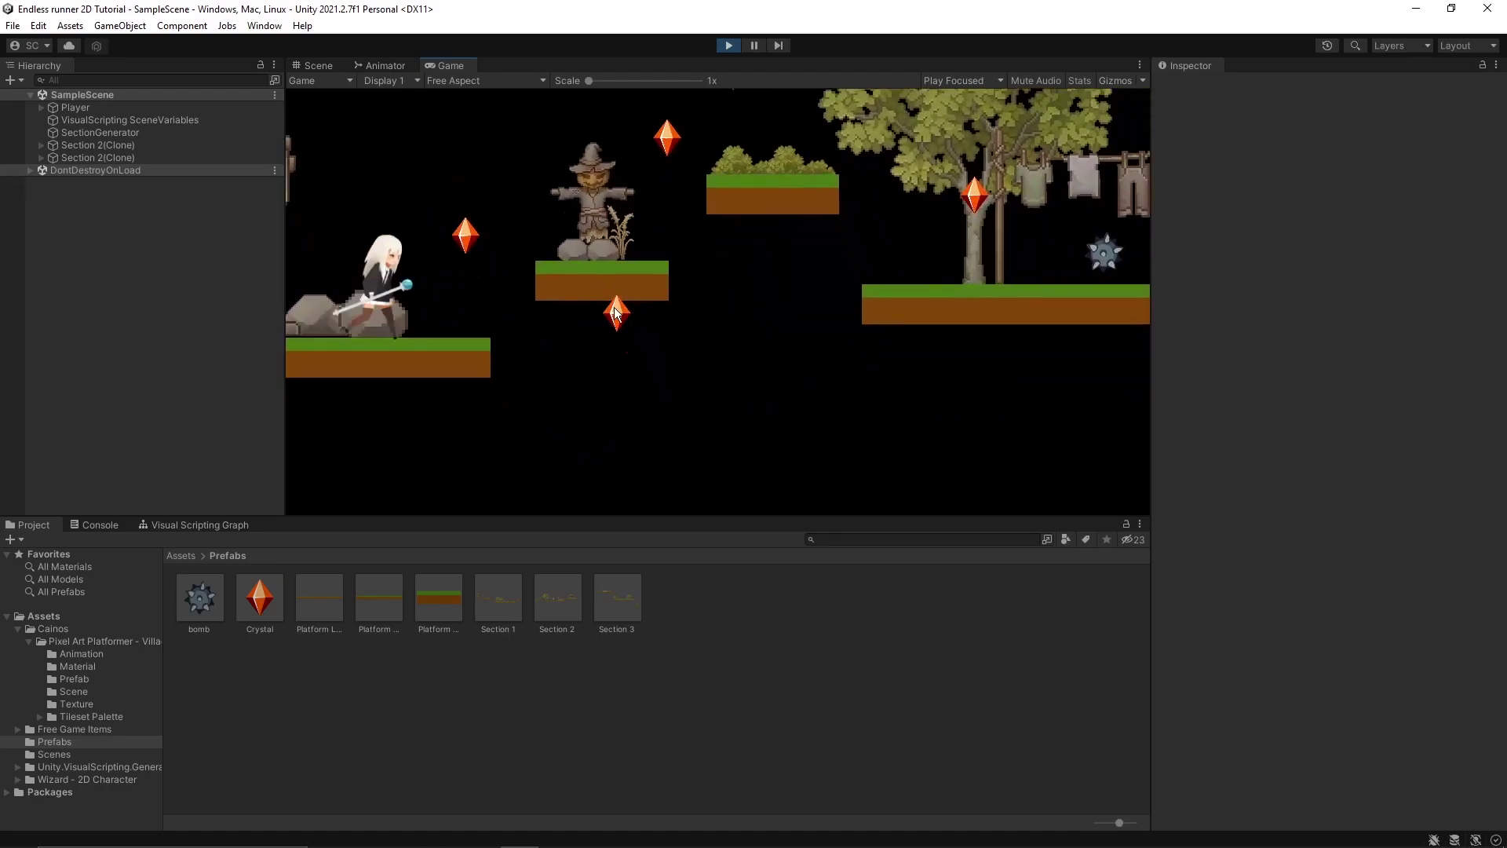
{"action": "key", "text": "space"}
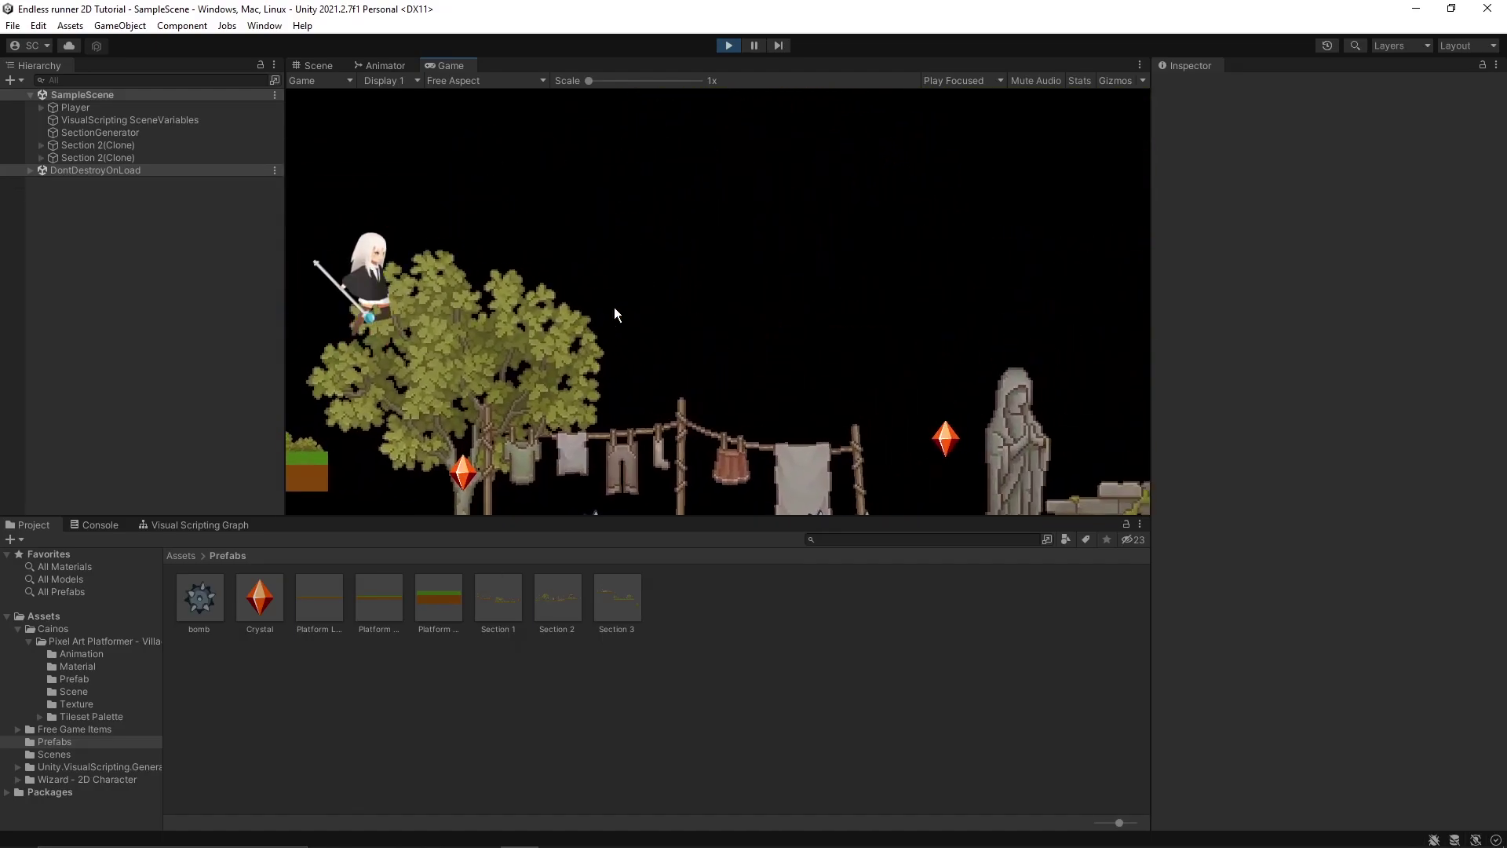
{"action": "key", "text": "space"}
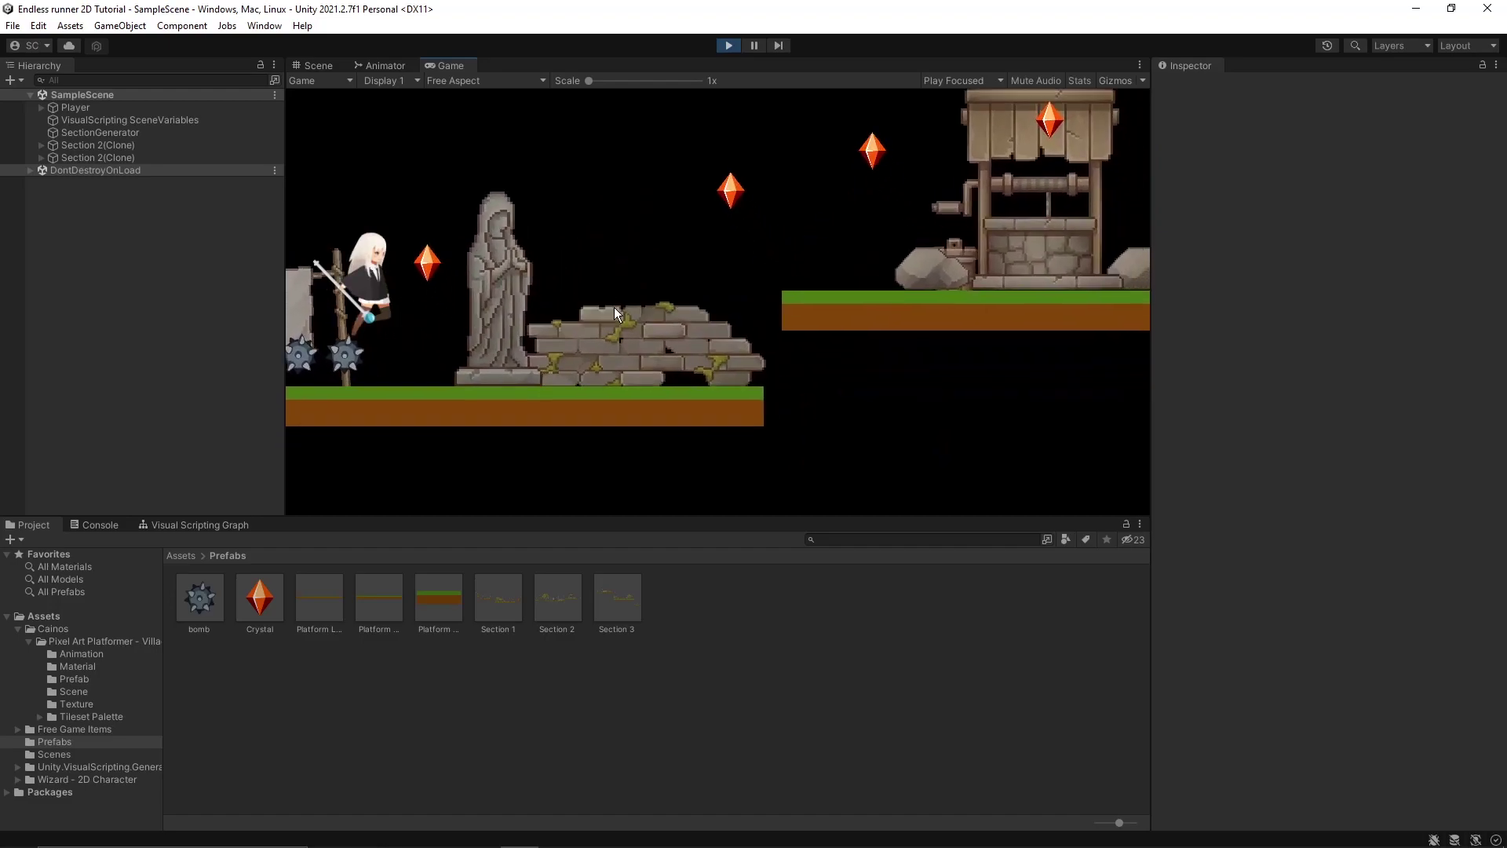
{"action": "key", "text": "ctrl+p"}
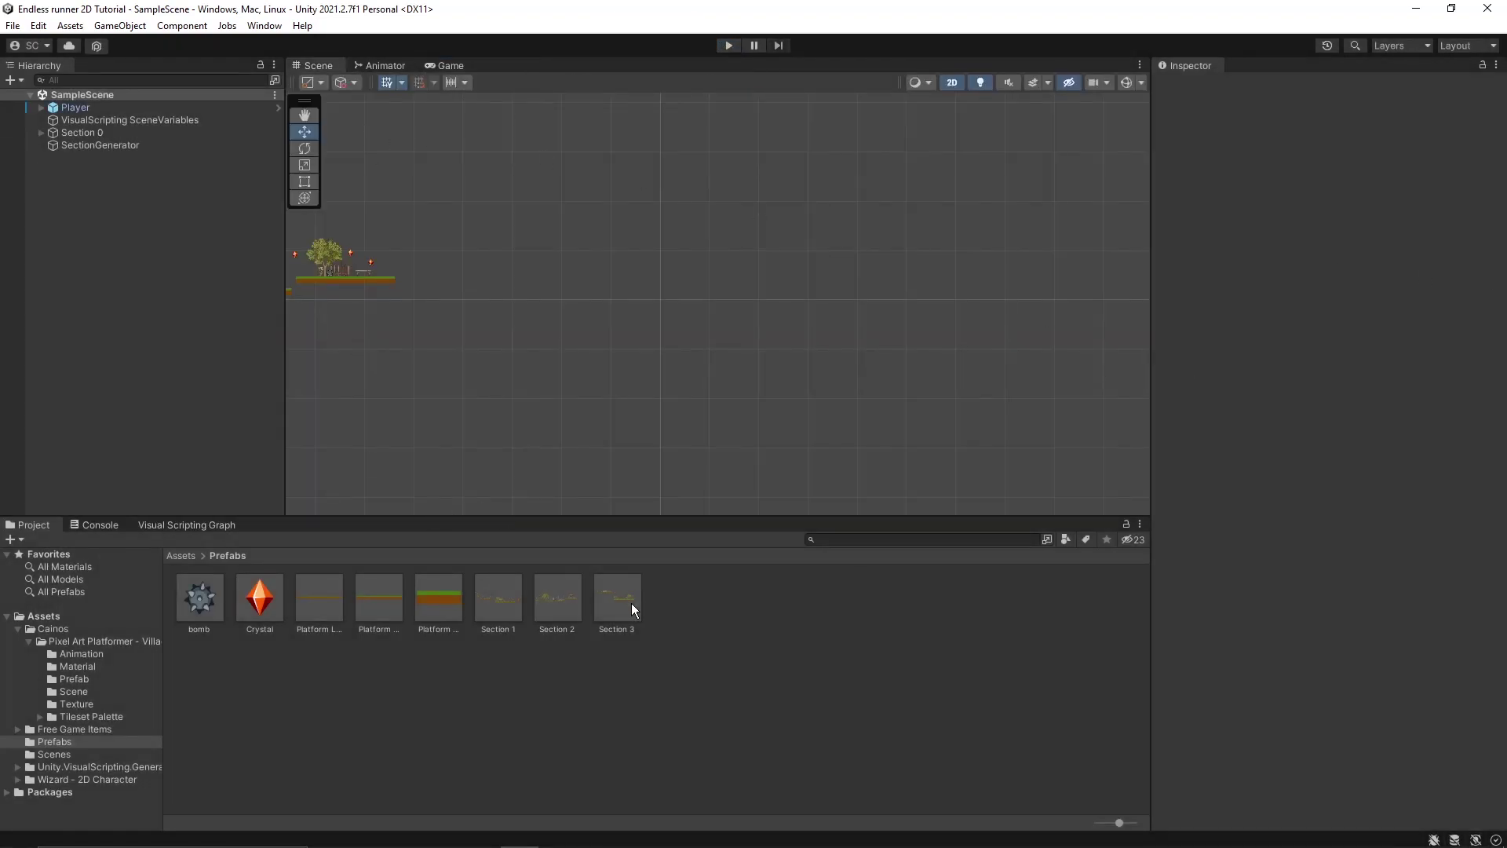
Open the Section 3 prefab for editing at its gravestone and hay platforms
{"action": "left_click", "coordinate": [611, 607]}
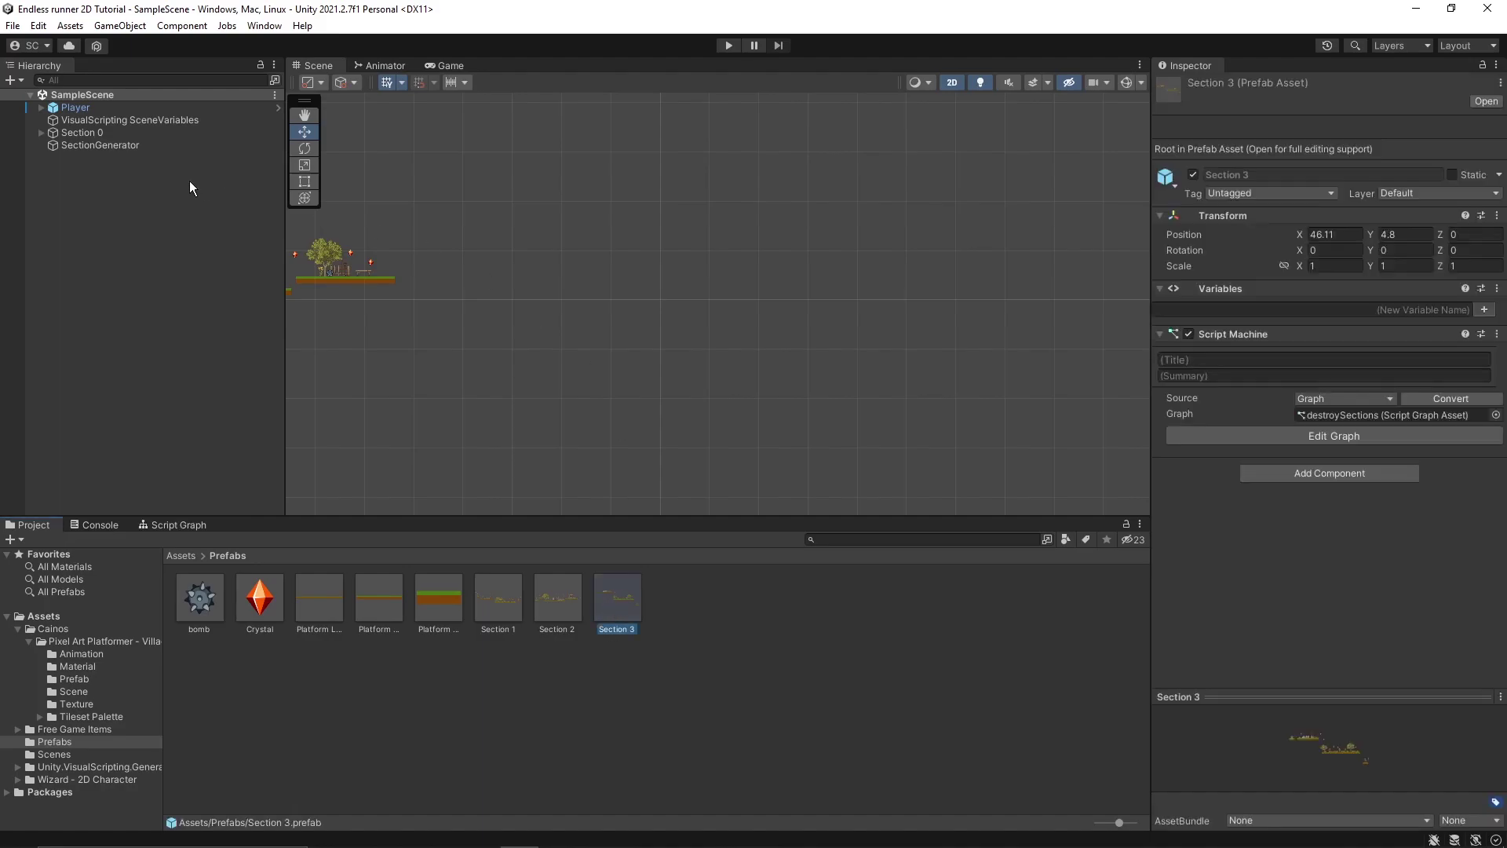
{"action": "left_click", "coordinate": [1491, 102]}
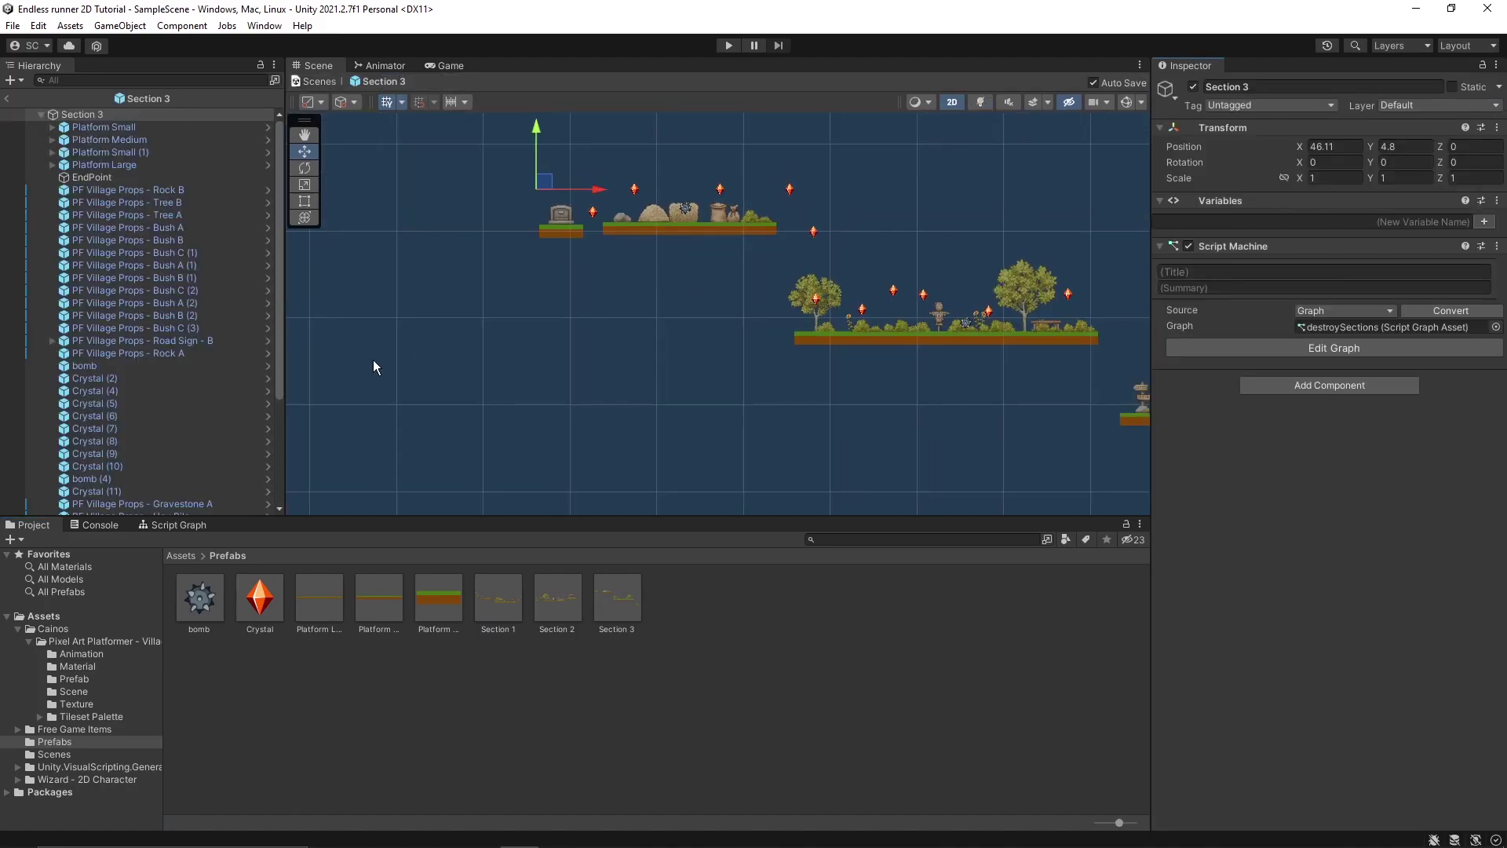
{"action": "scroll", "coordinate": [660, 234], "scroll_direction": "up", "scroll_amount": 4}
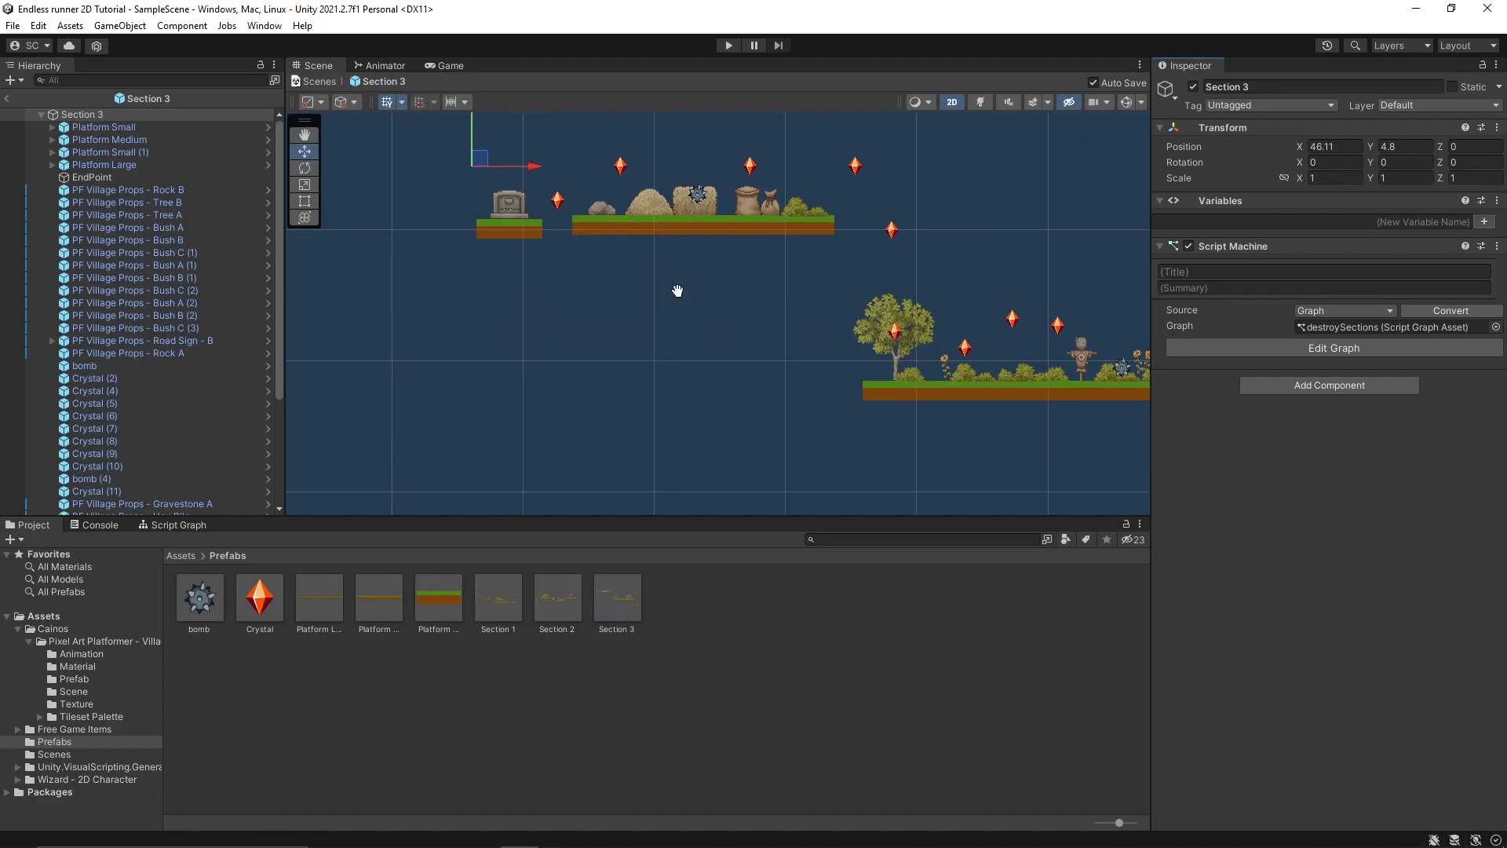
{"action": "middle_click_drag", "start_coordinate": [676, 291], "coordinate": [642, 379]}
{"action": "scroll", "coordinate": [619, 342], "scroll_direction": "up", "scroll_amount": 2}
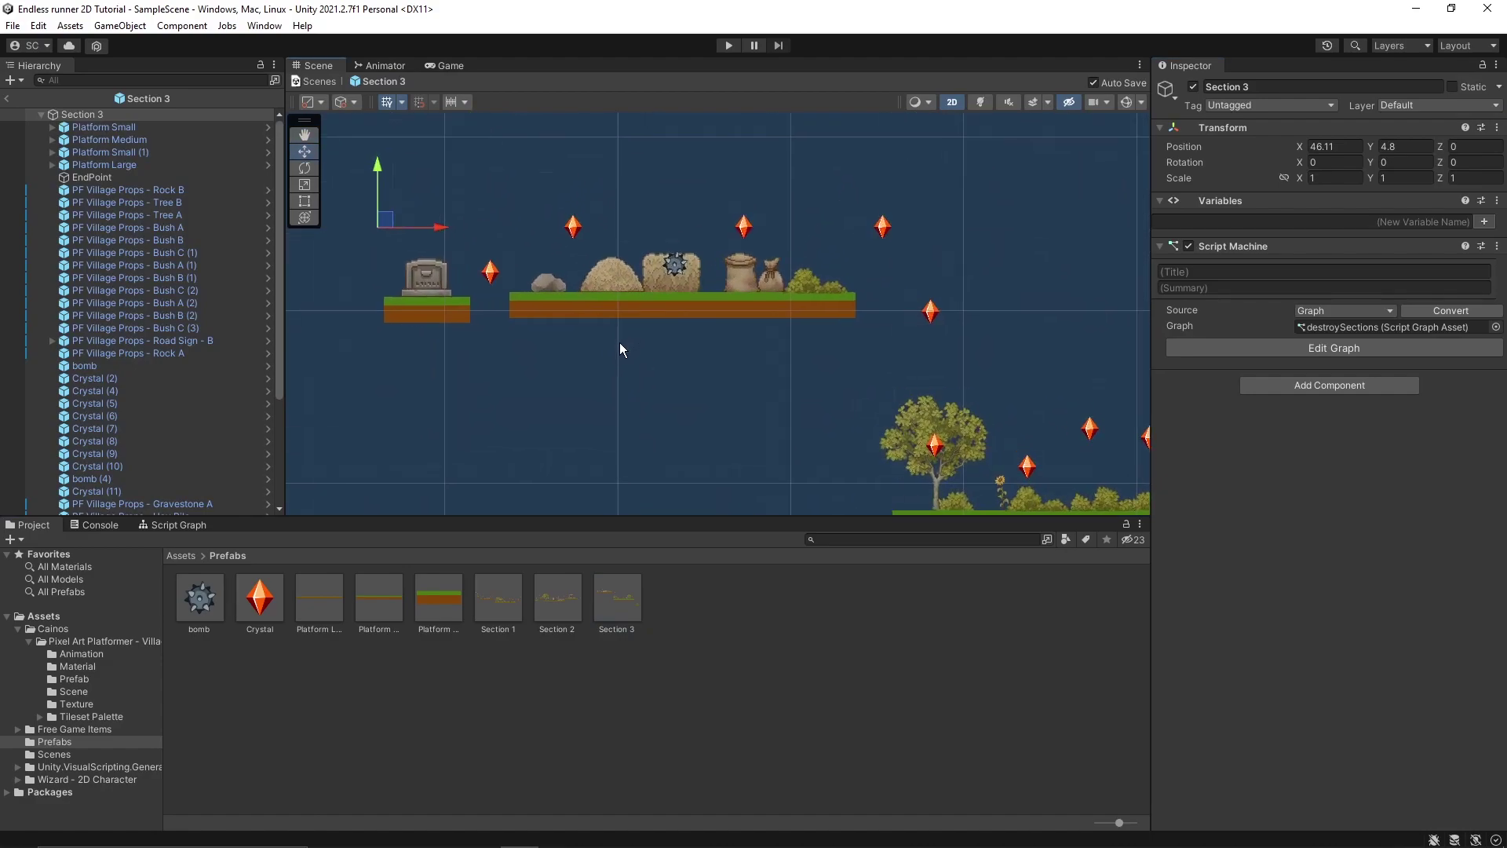
Disable the hay bale's Box Collider 2D, remove its Rigidbody 2D component, and return to the scene
{"action": "left_click", "coordinate": [613, 276]}
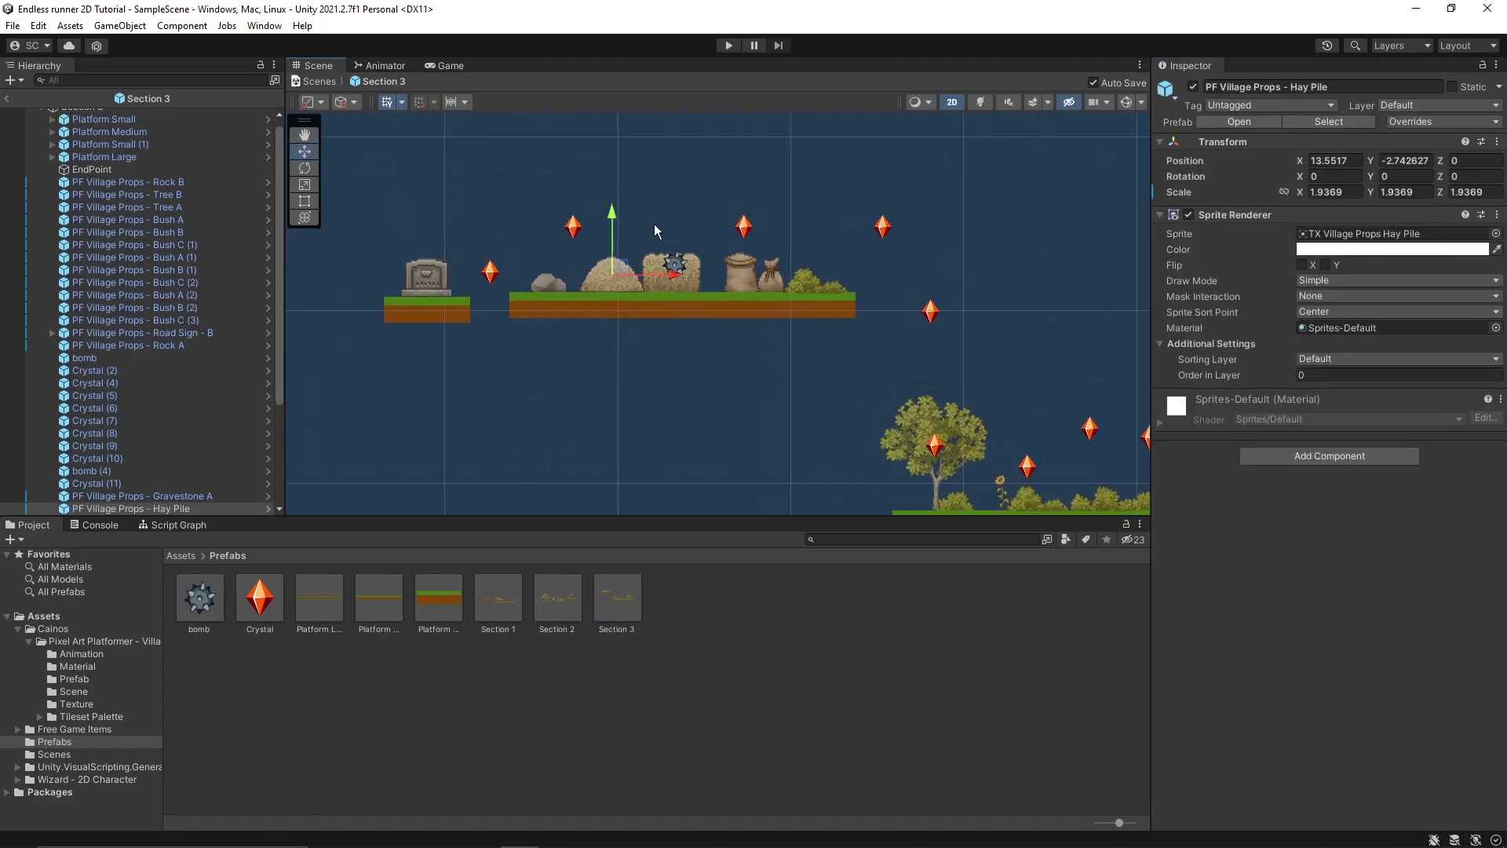
{"action": "left_click", "coordinate": [689, 281]}
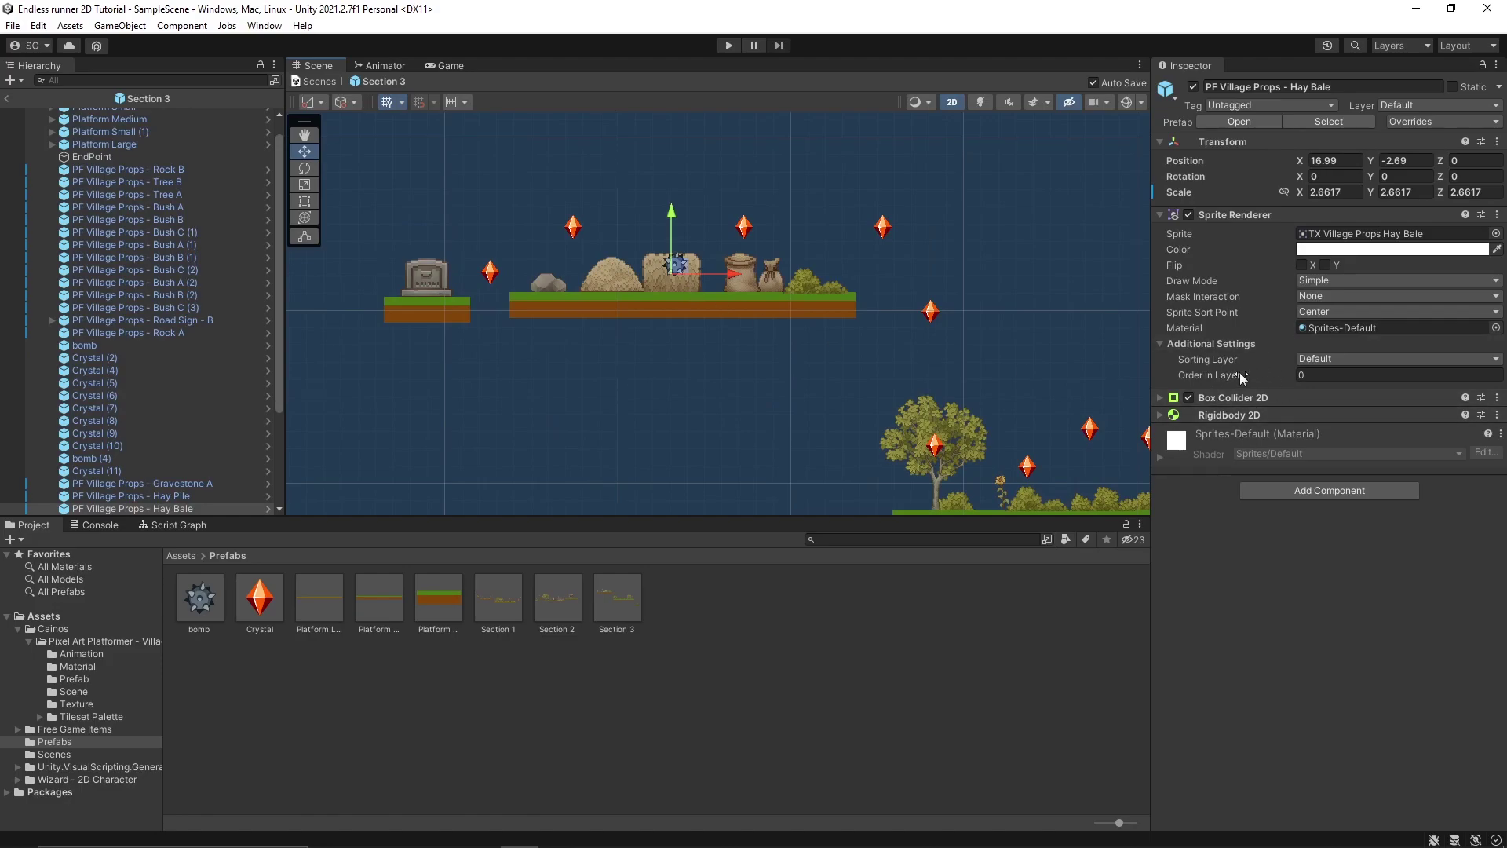
{"action": "left_click", "coordinate": [1188, 398]}
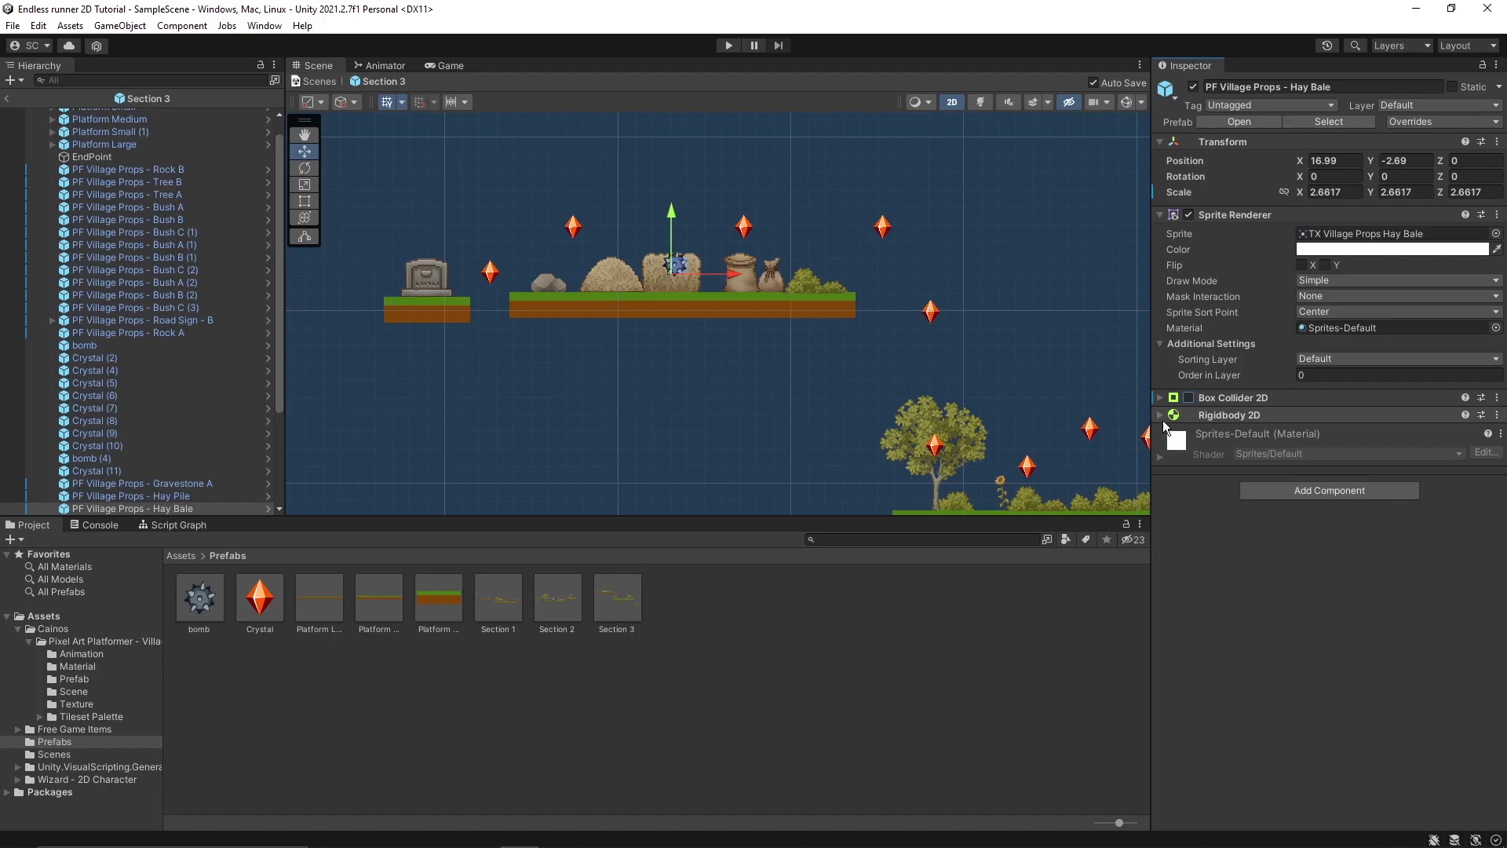
{"action": "left_click", "coordinate": [1498, 416]}
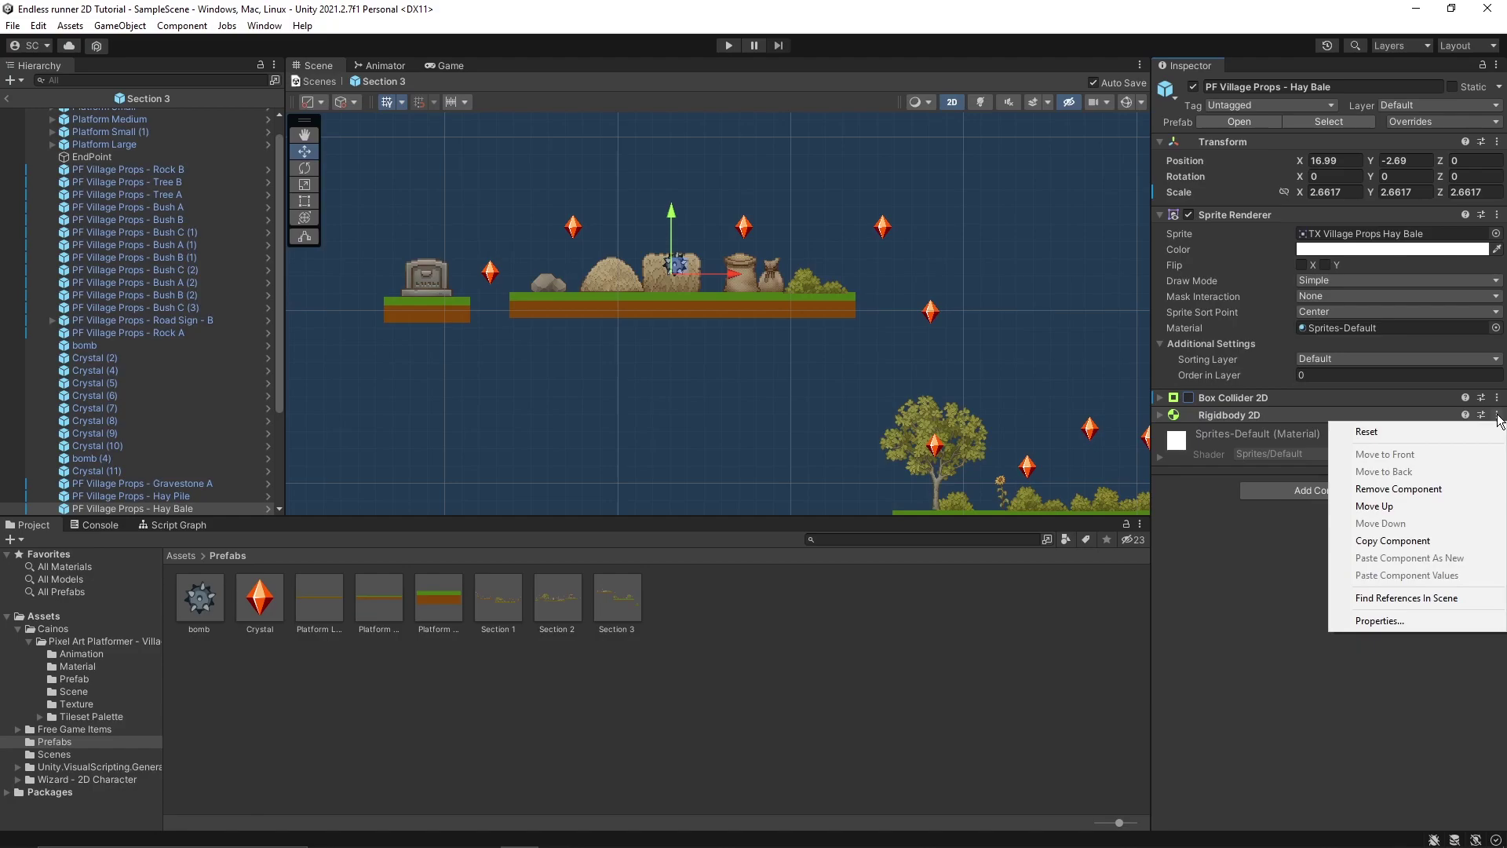
{"action": "left_click", "coordinate": [1413, 489]}
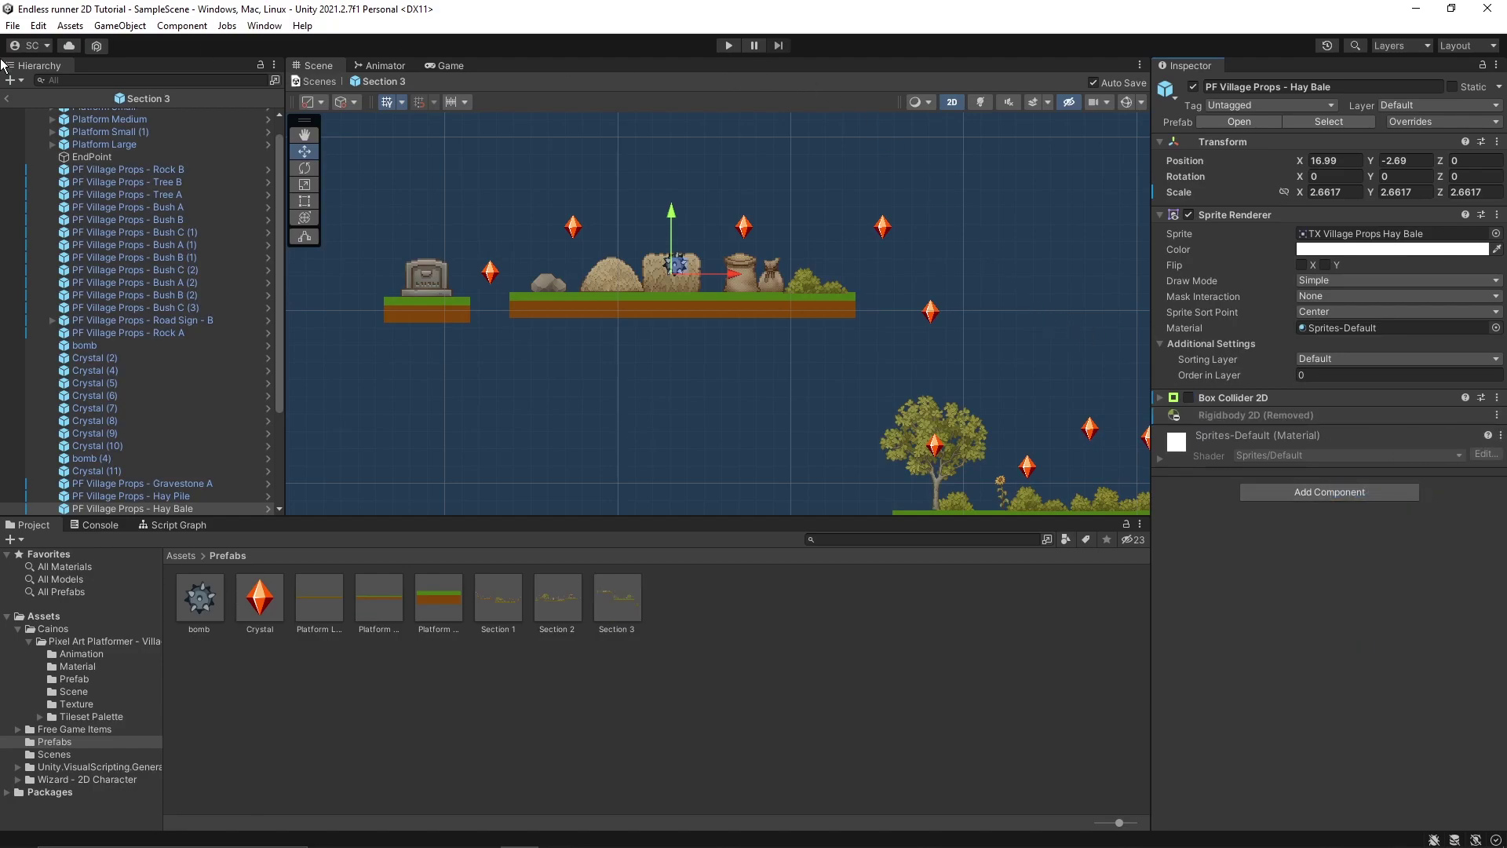
{"action": "left_click", "coordinate": [13, 25]}
{"action": "left_click", "coordinate": [577, 72]}
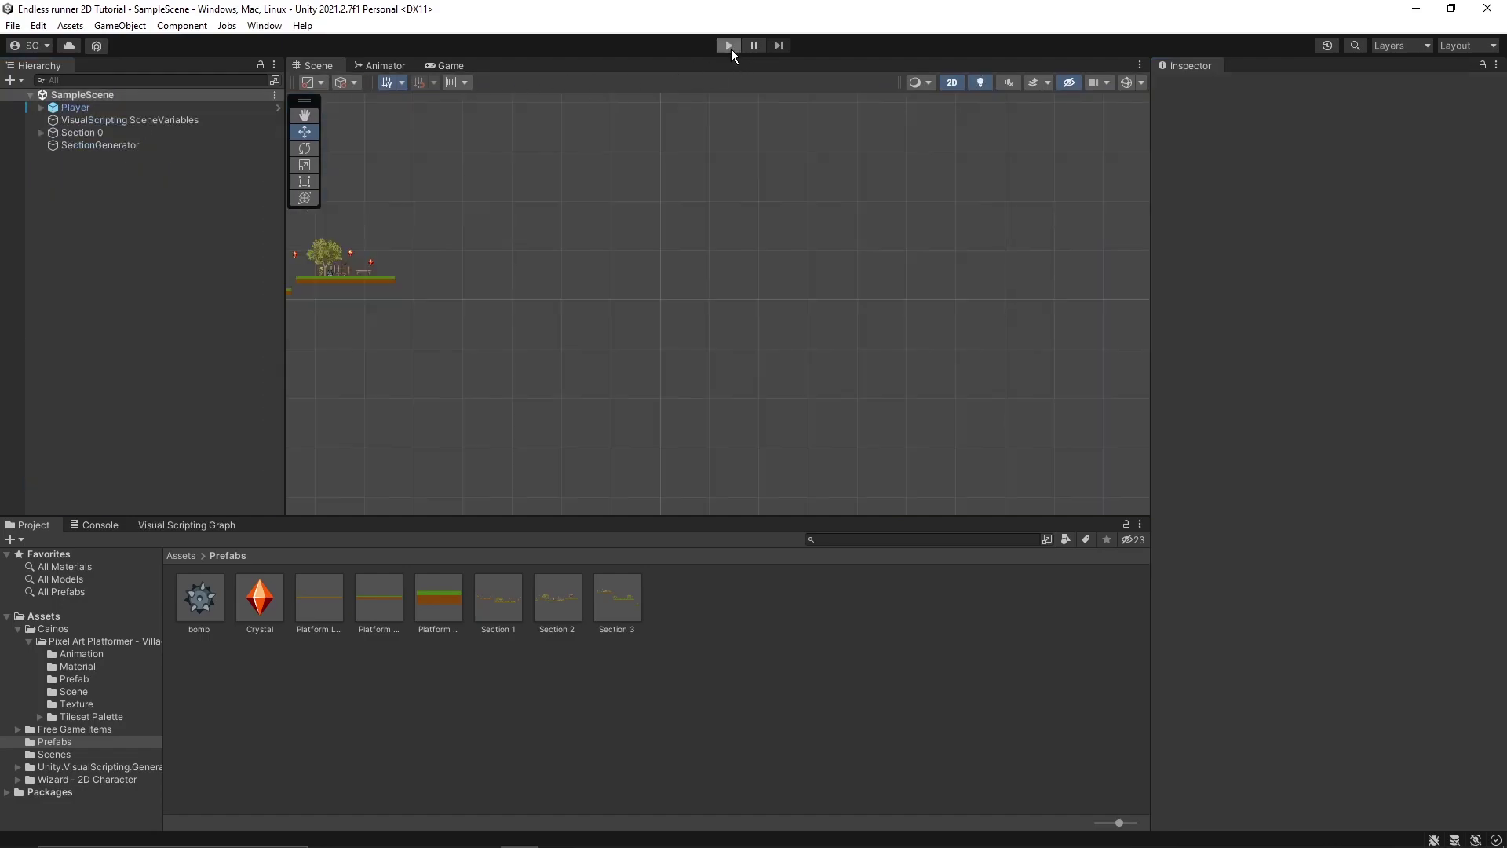
Run the game, jump through the generated sections and past Section 3's hay bale to test the fix, and stop the playback
{"action": "left_click", "coordinate": [728, 45]}
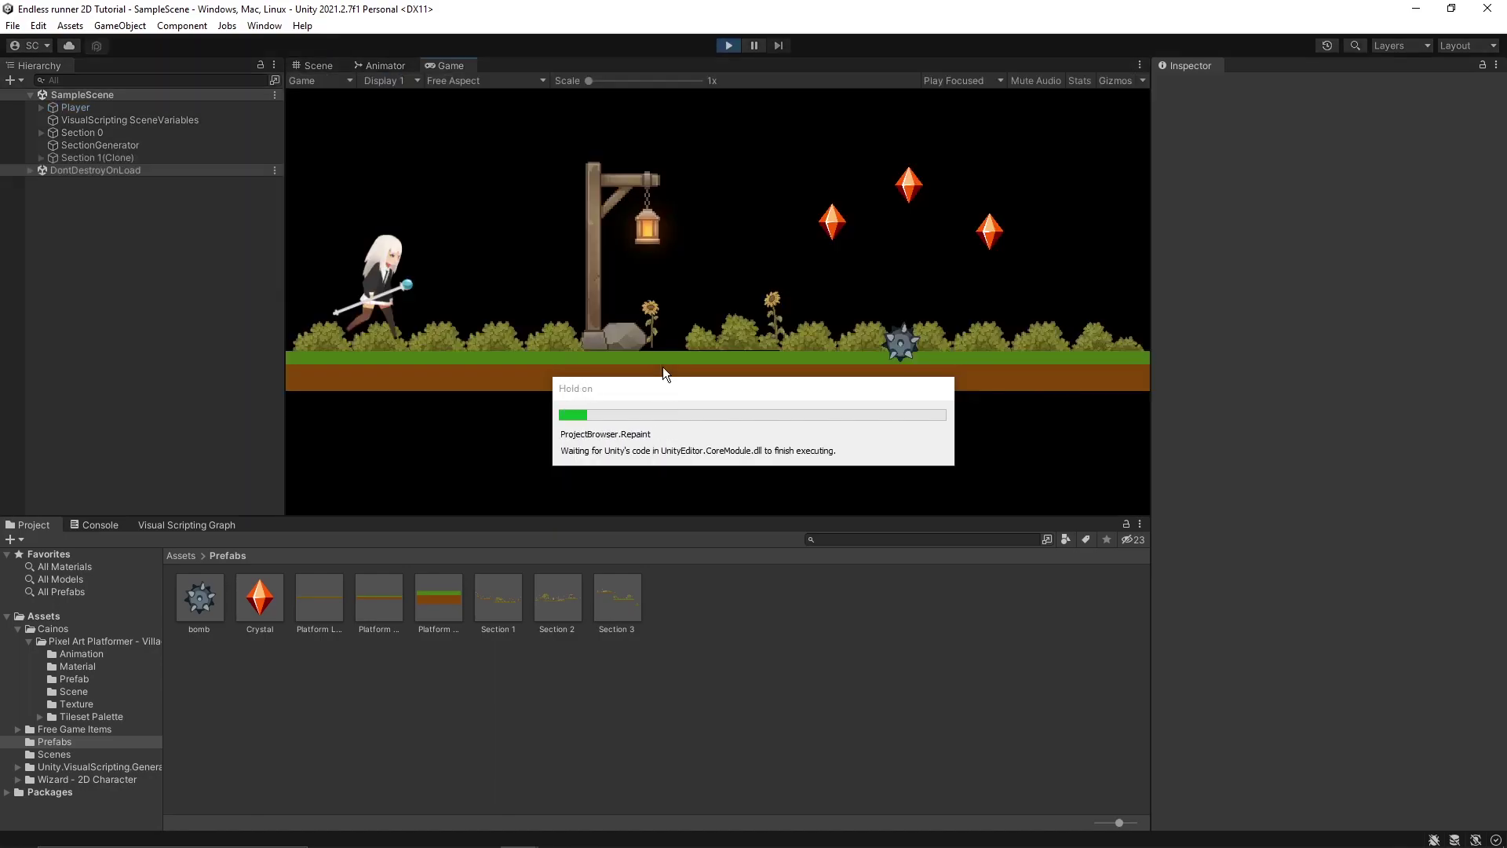
{"action": "key", "text": "space"}
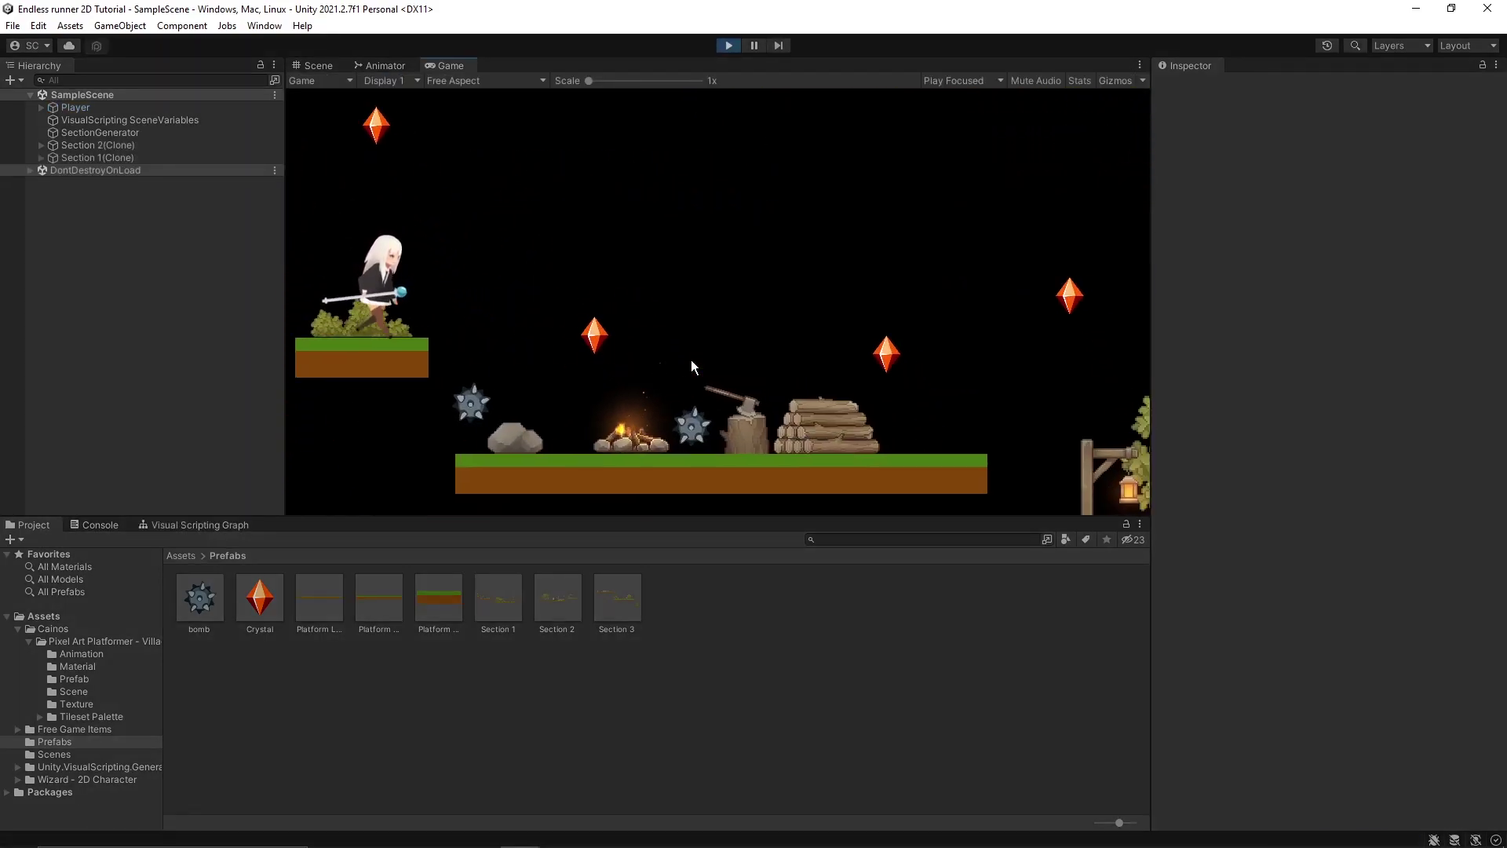
{"action": "key", "text": "space"}
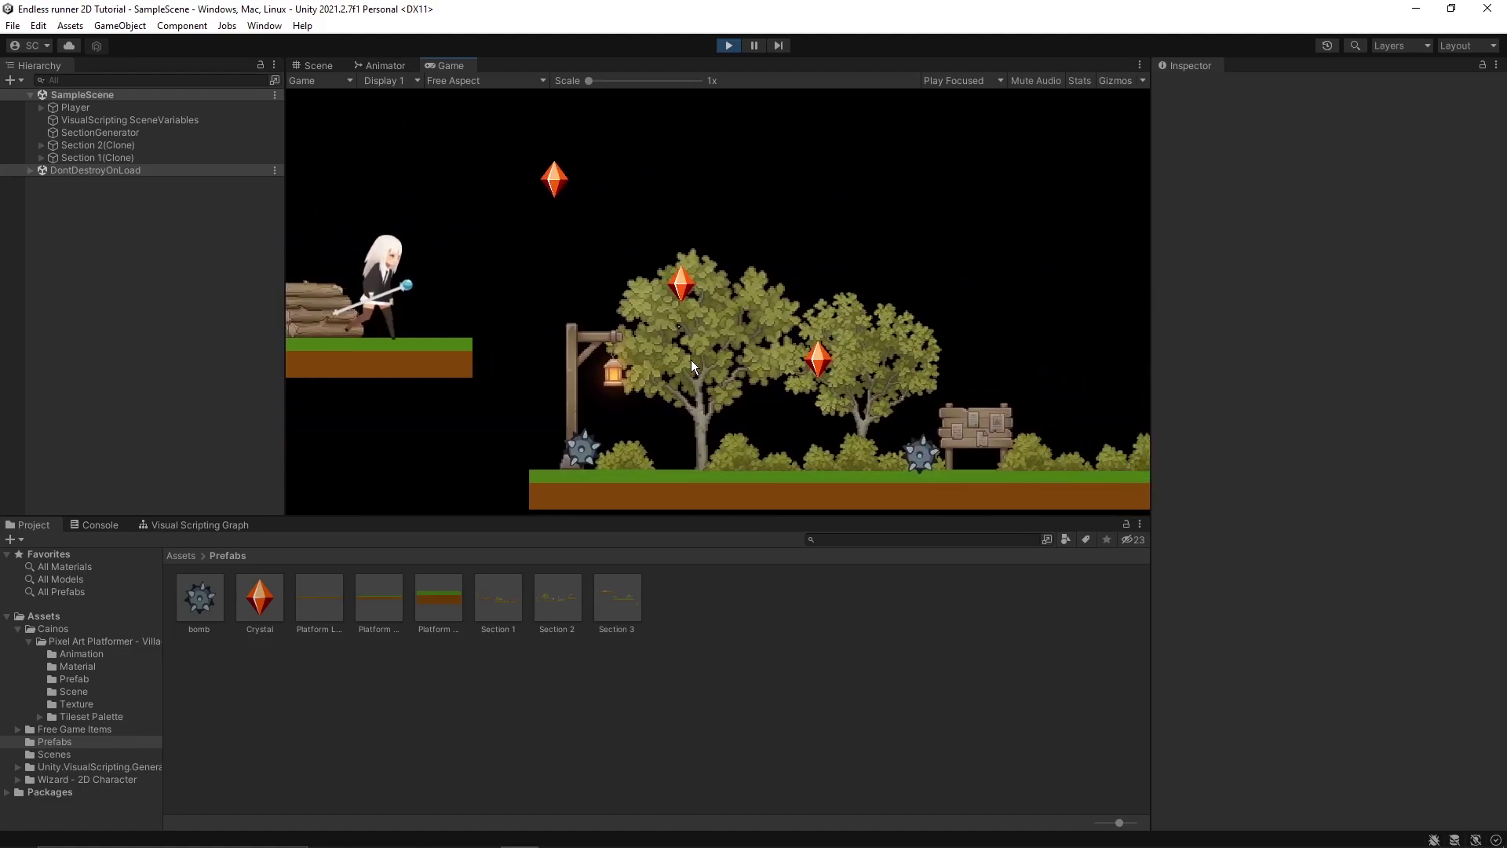
{"action": "key", "text": "space"}
{"action": "key", "text": "space"}
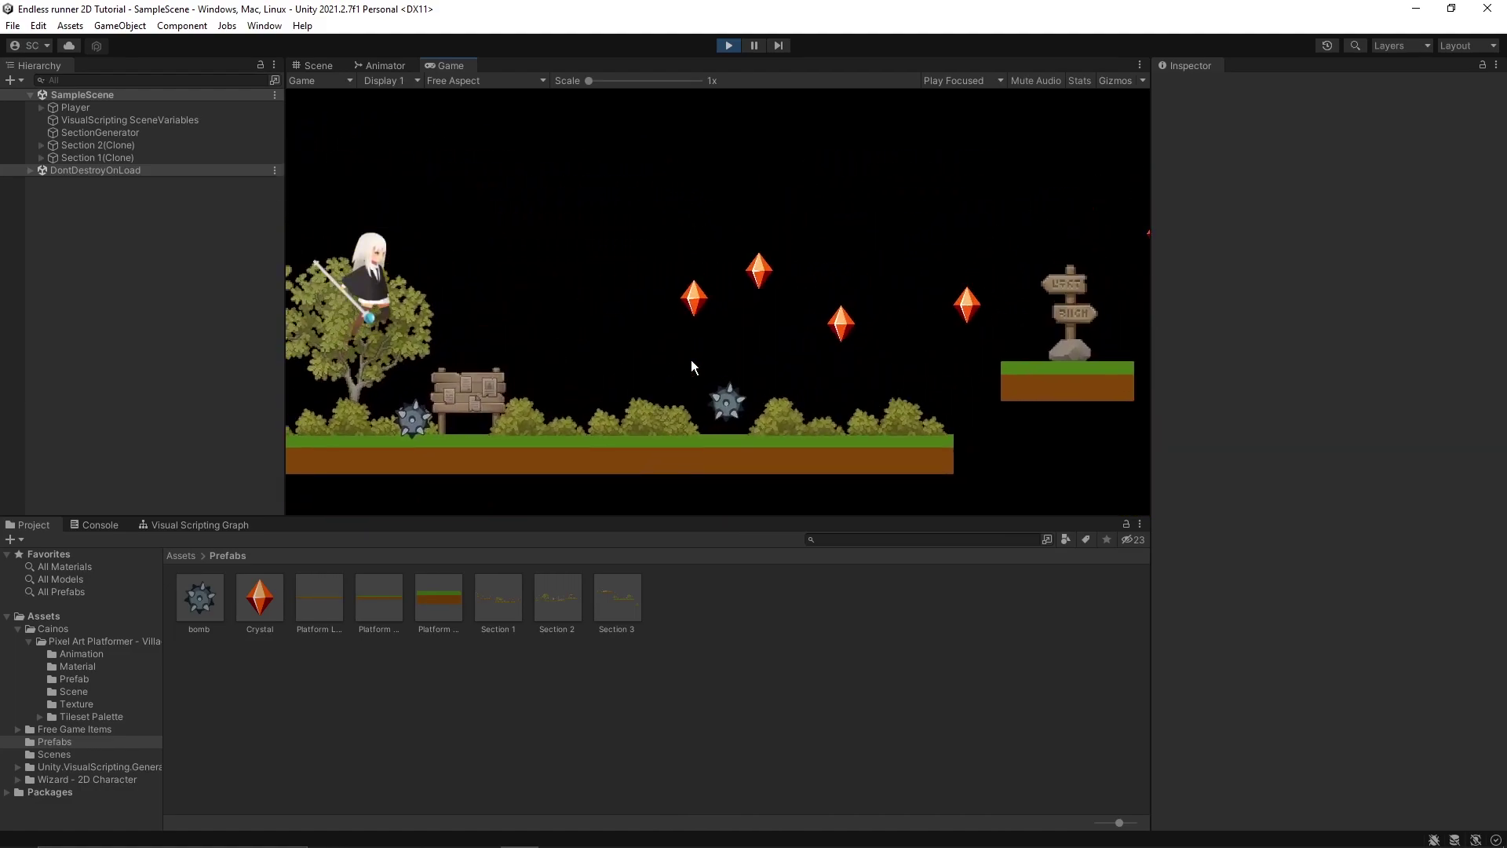
{"action": "key", "text": "space"}
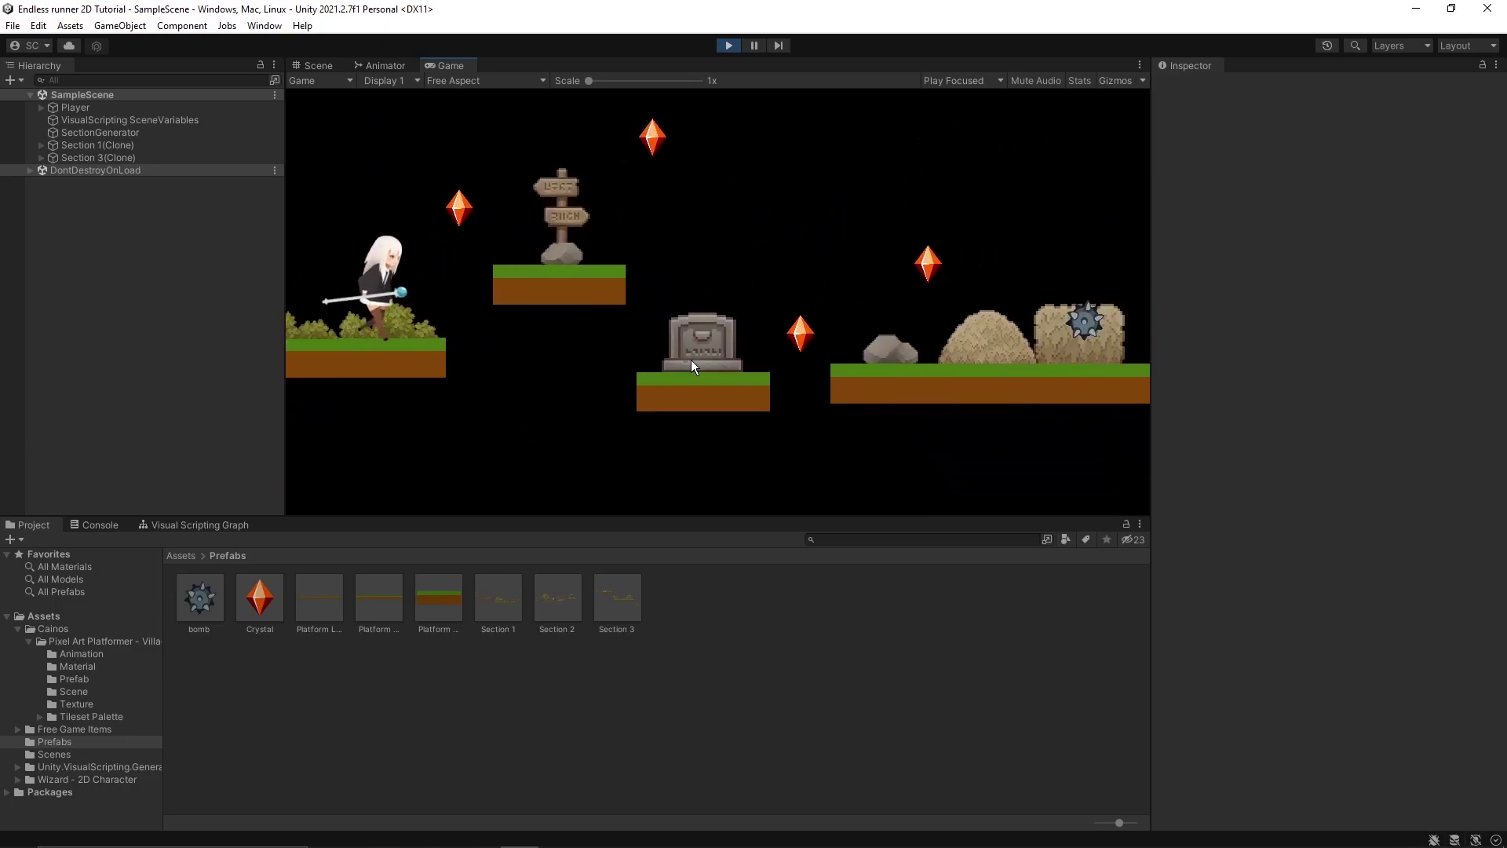
{"action": "key", "text": "space"}
{"action": "key", "text": "space"}
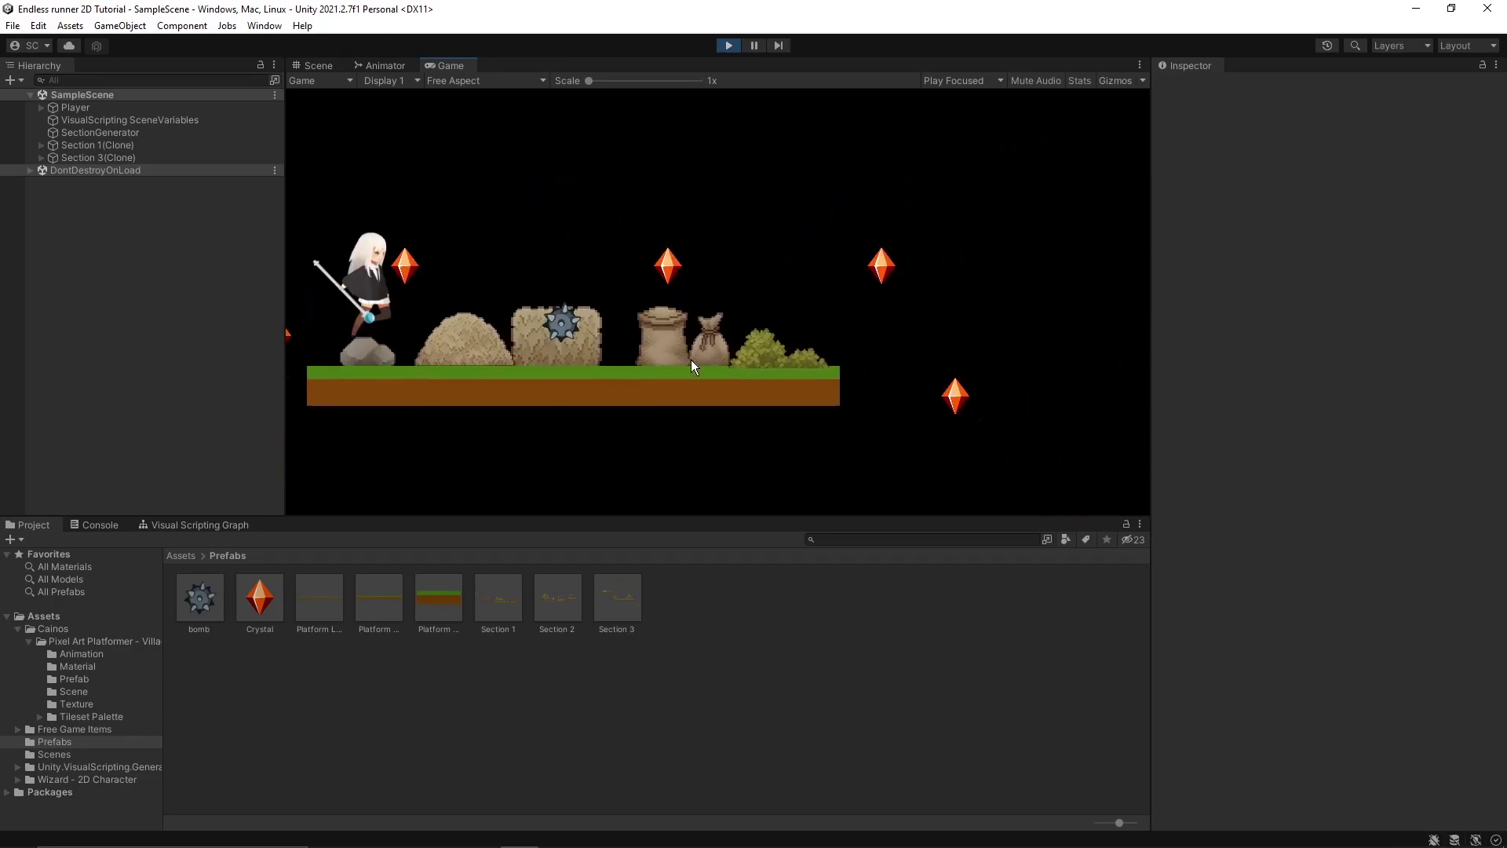
{"action": "key", "text": "space"}
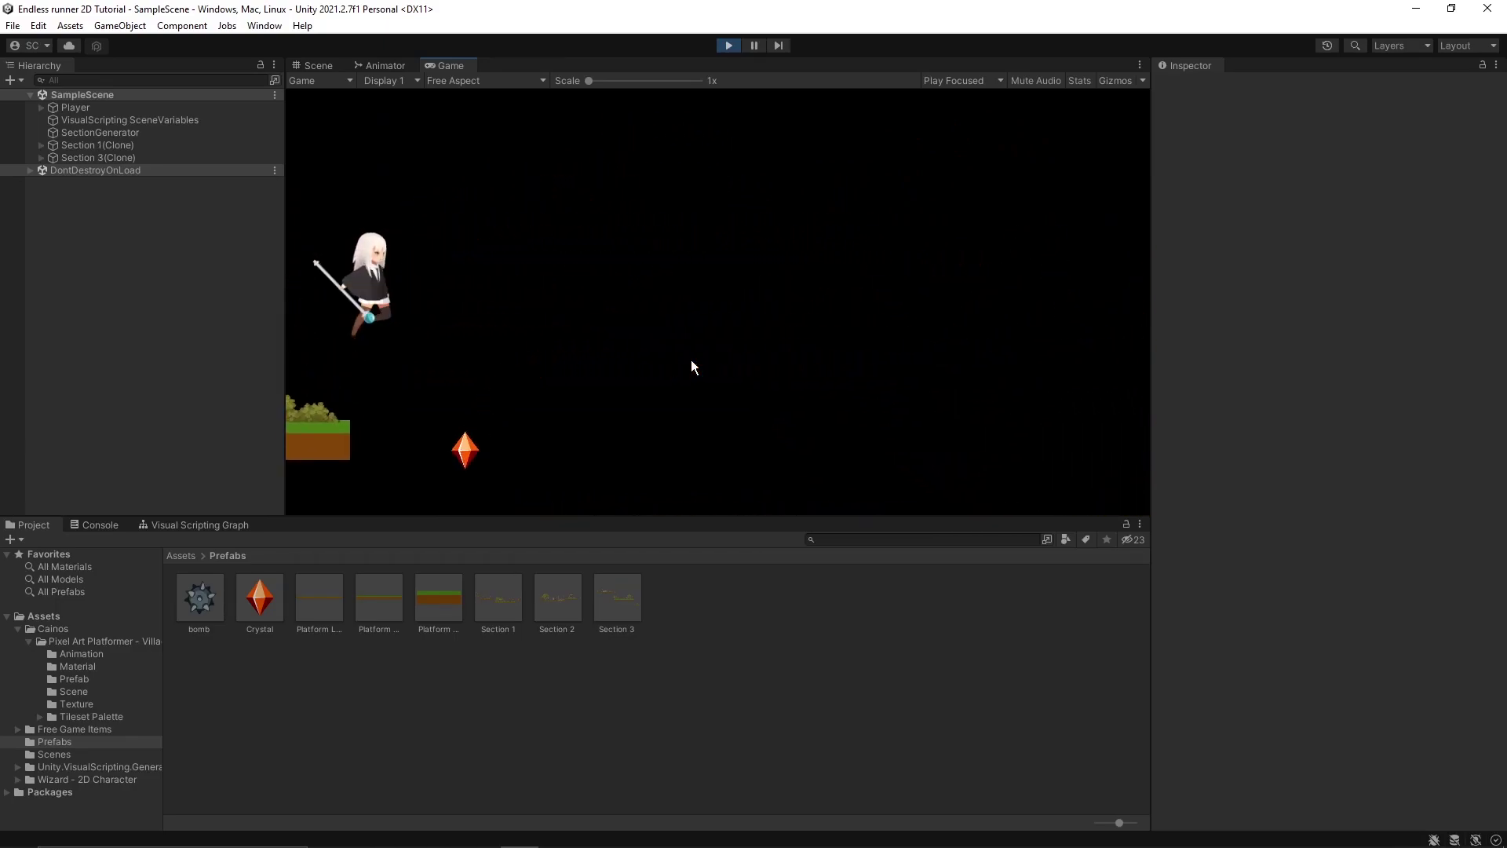
{"action": "key", "text": "space"}
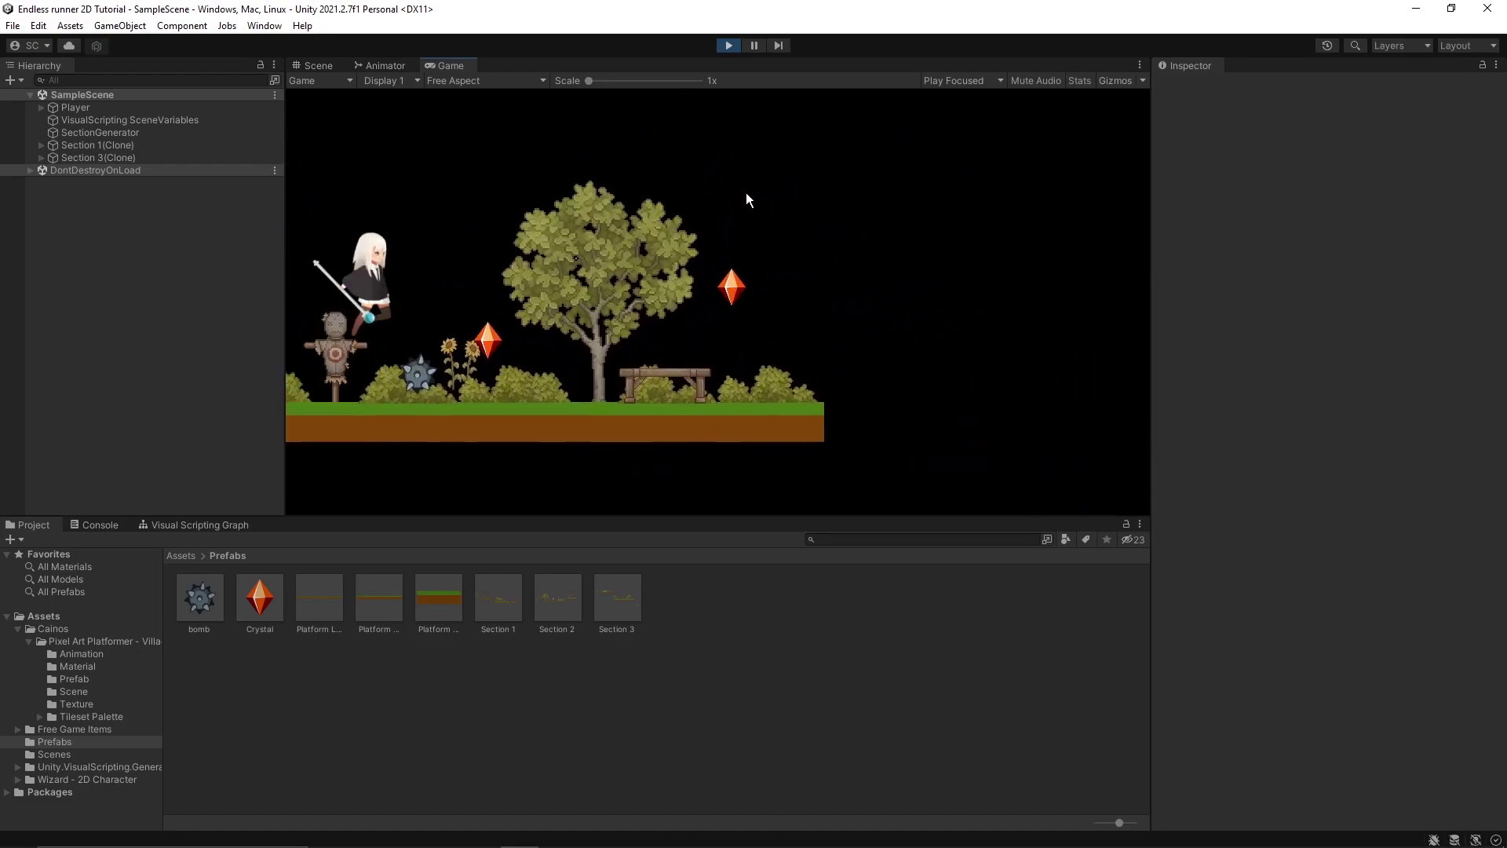
{"action": "left_click", "coordinate": [728, 45]}
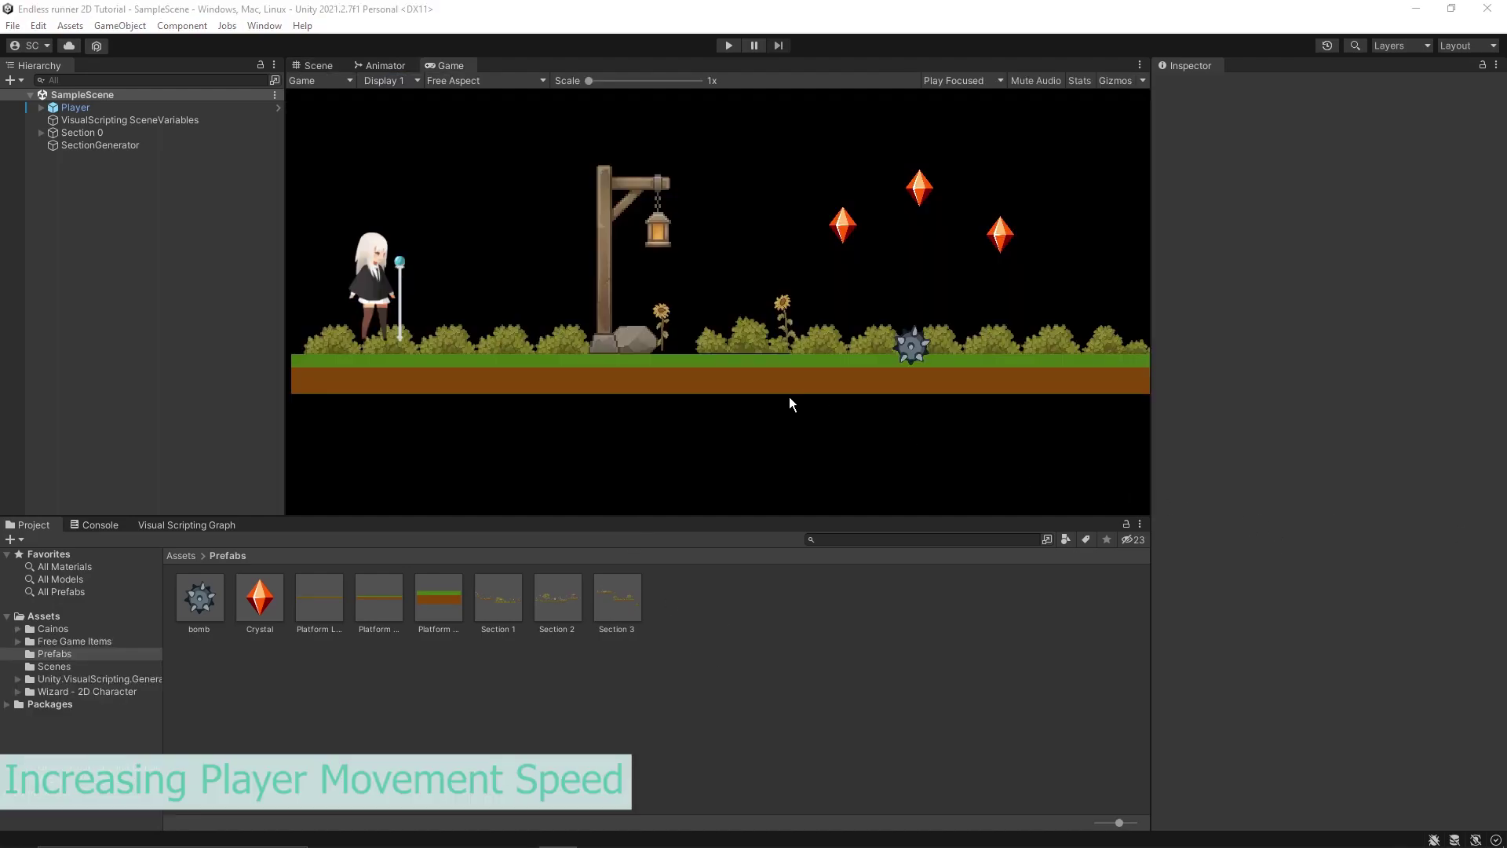
Run the game, jump through the generated Section 1 and Section 2 clones to check the running speed, and stop the playback
{"action": "left_click", "coordinate": [729, 45]}
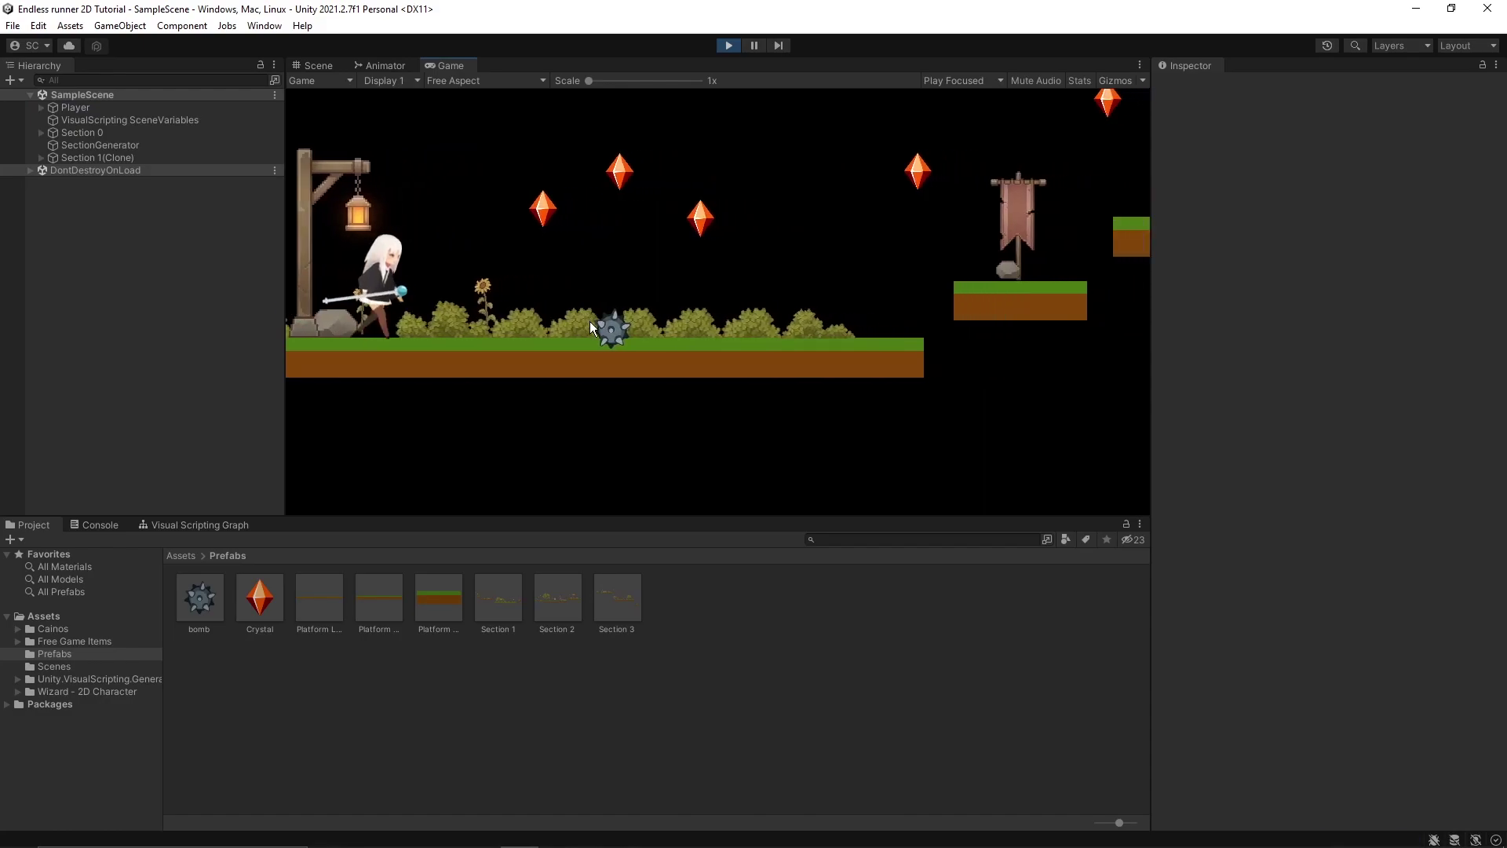
{"action": "key", "text": "space"}
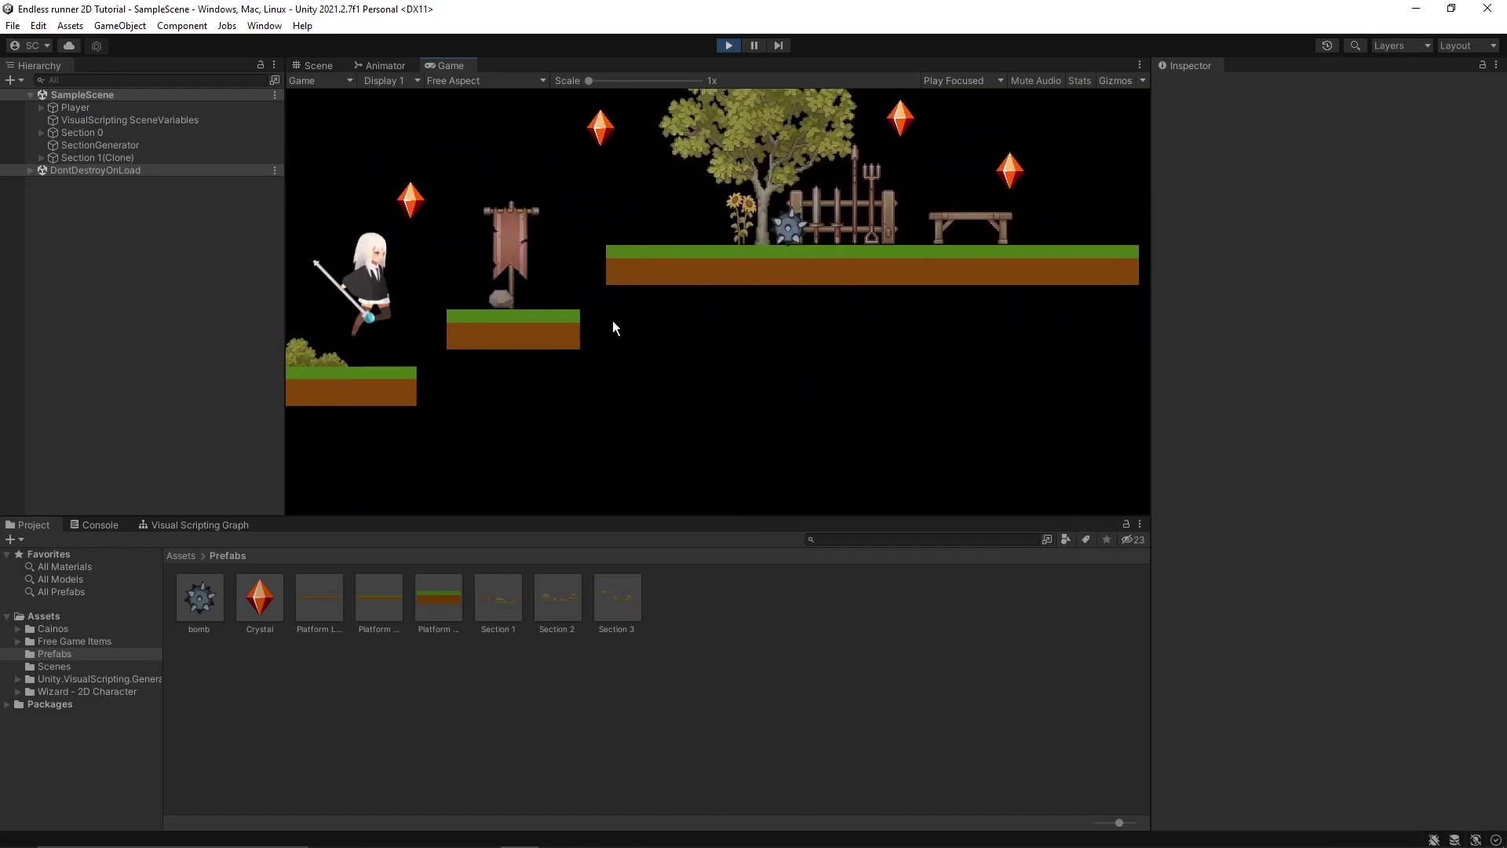
{"action": "key", "text": "space"}
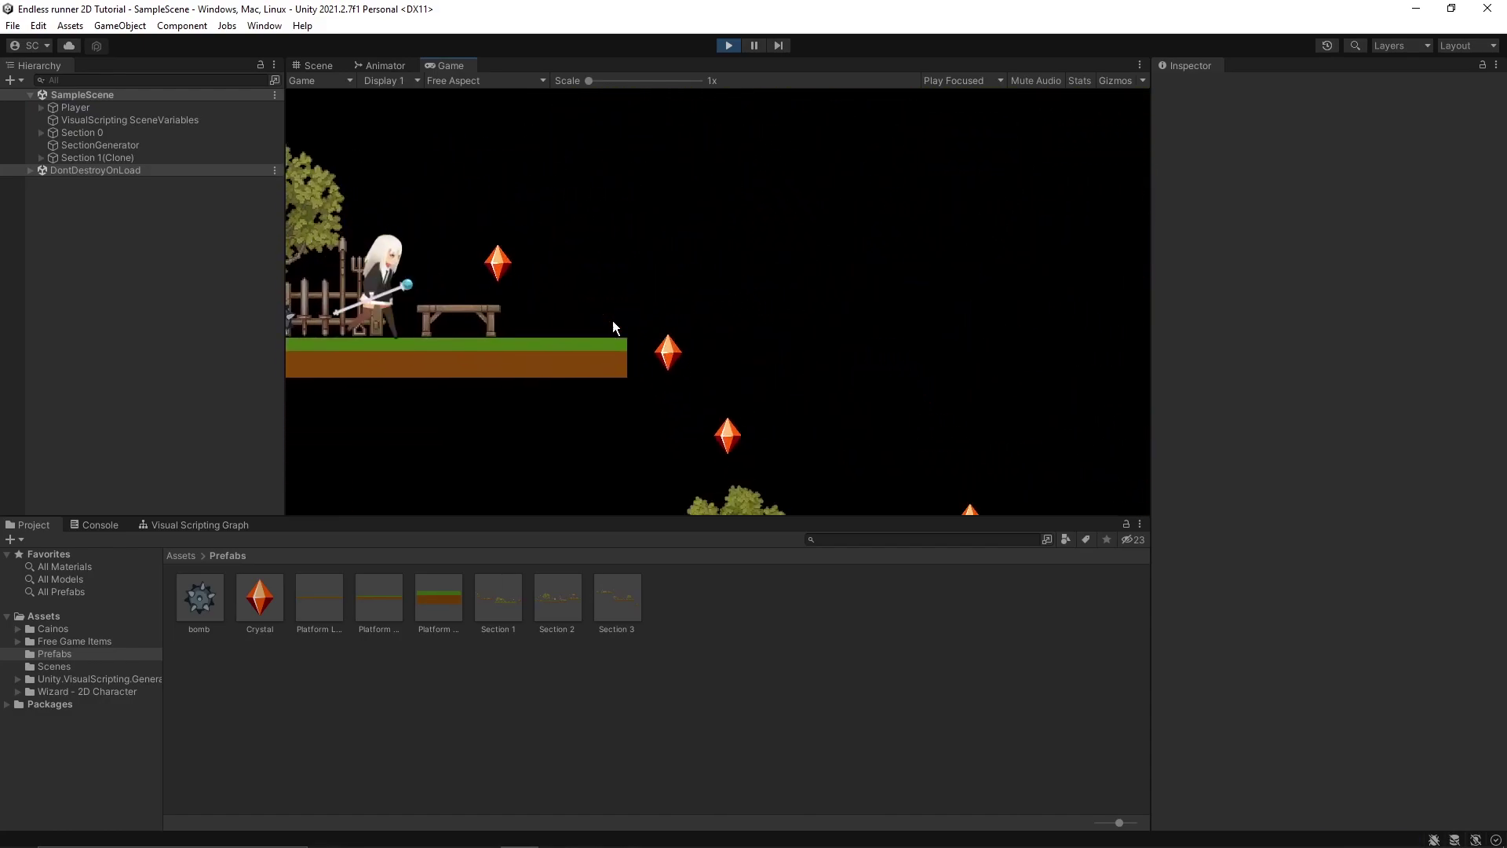
{"action": "key", "text": "space"}
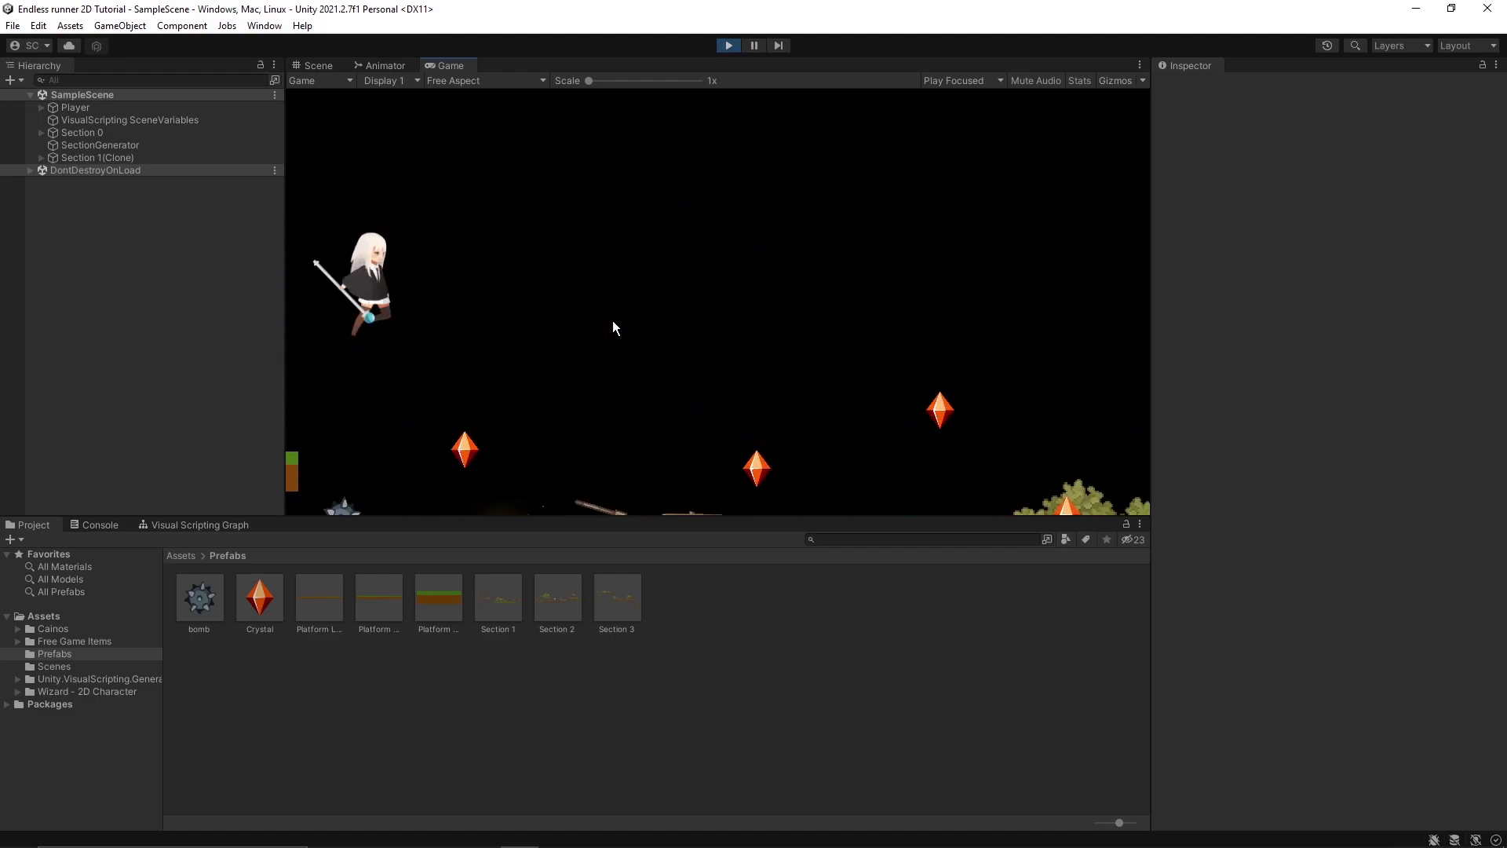
{"action": "key", "text": "space"}
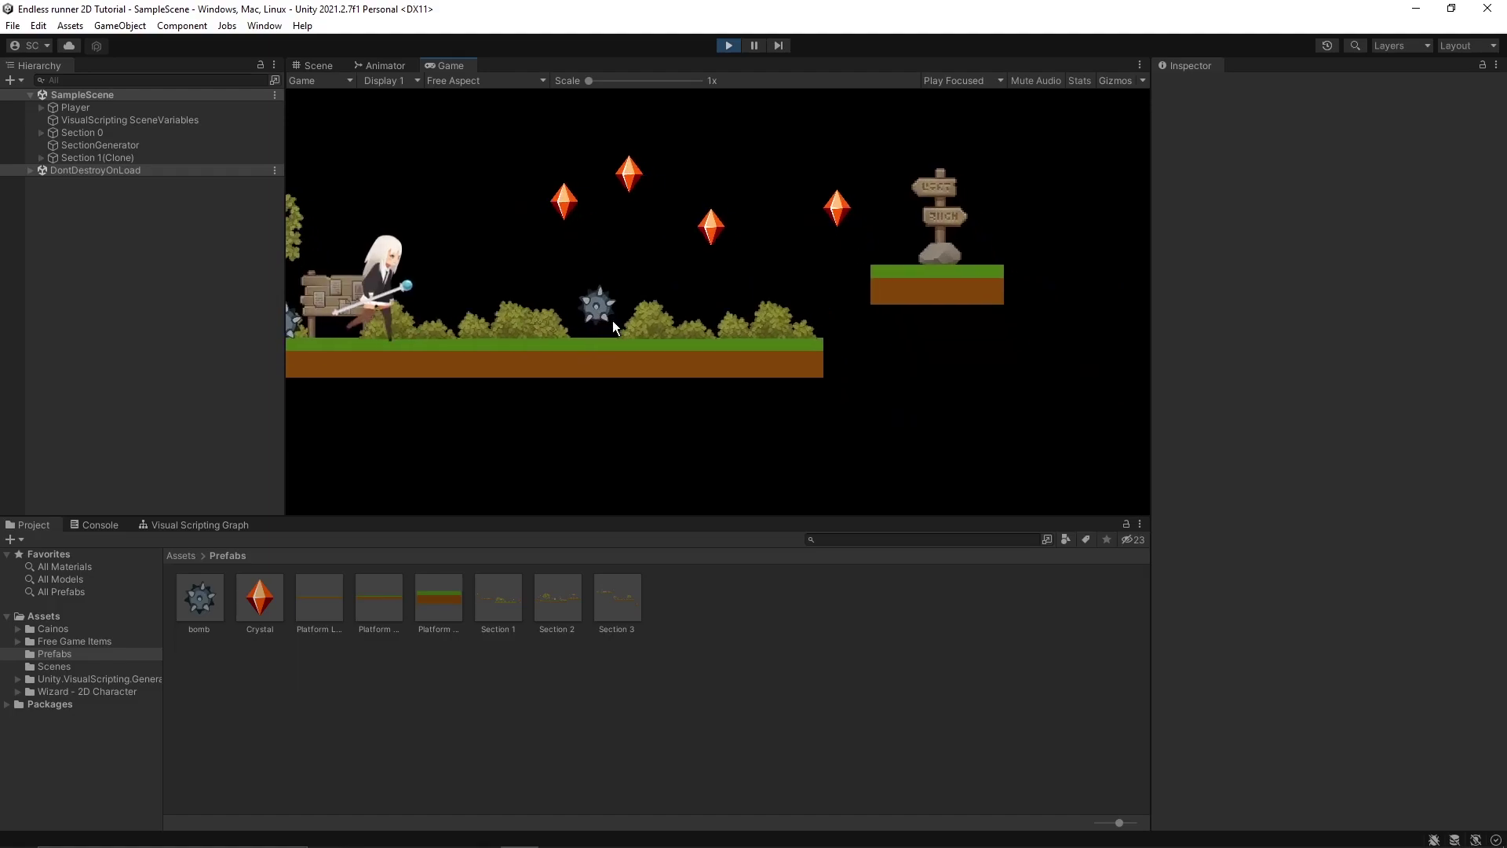
{"action": "key", "text": "space"}
{"action": "key", "text": "space"}
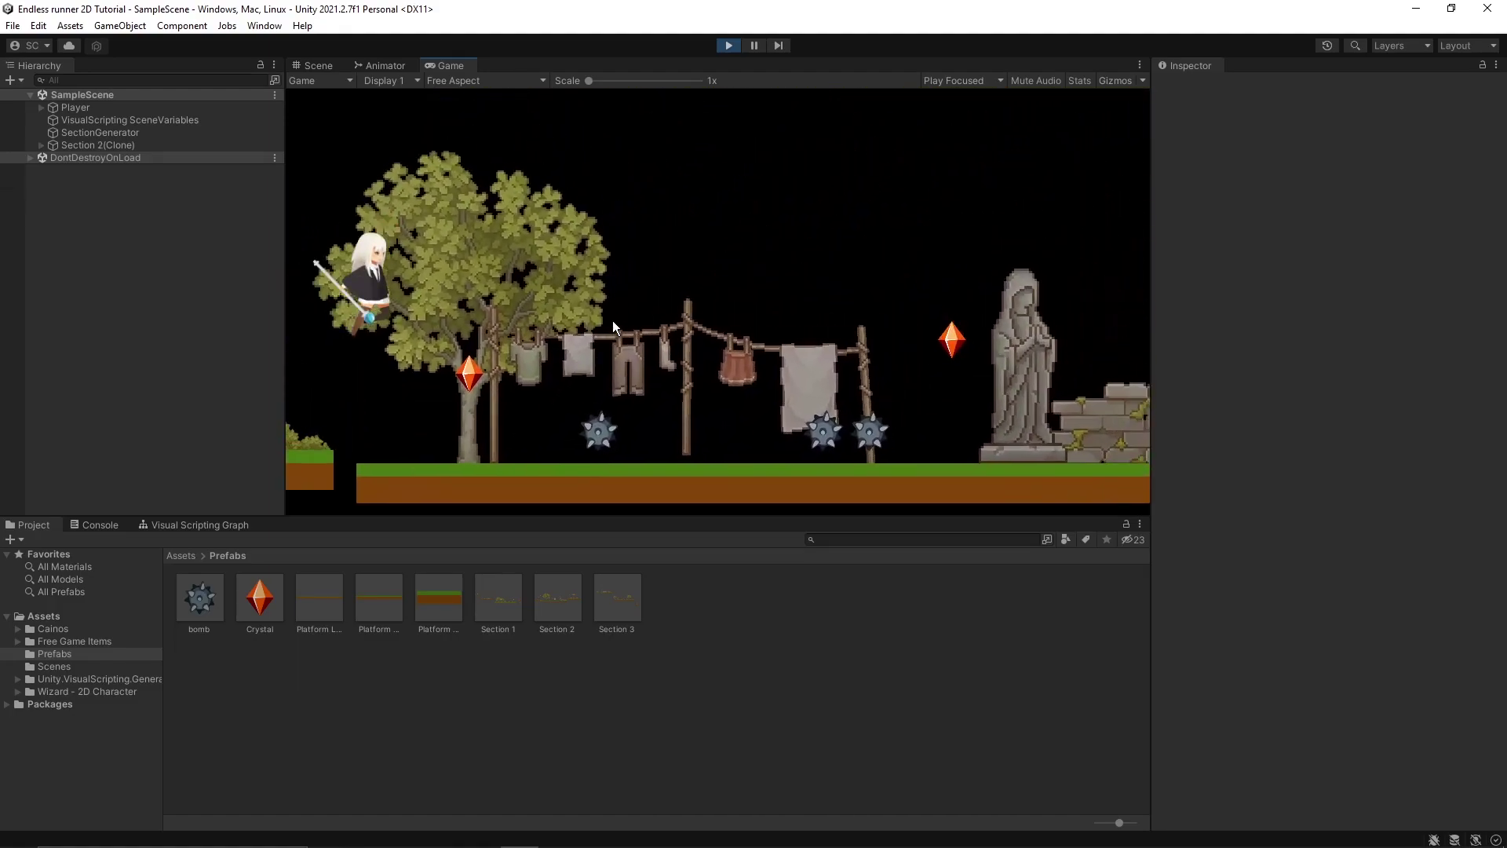
{"action": "key", "text": "space"}
{"action": "key", "text": "space"}
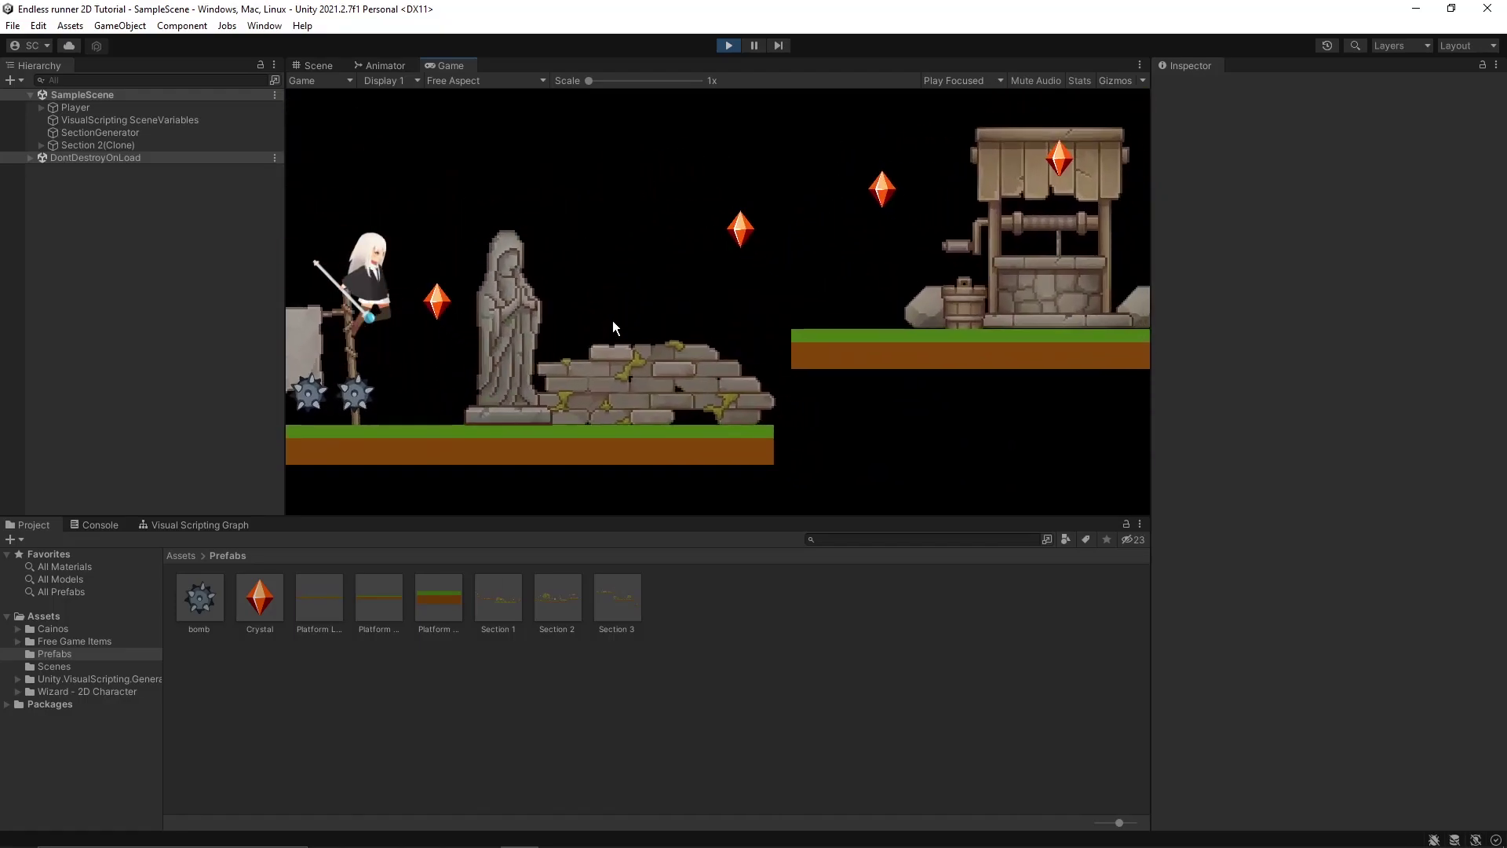
{"action": "key", "text": "space"}
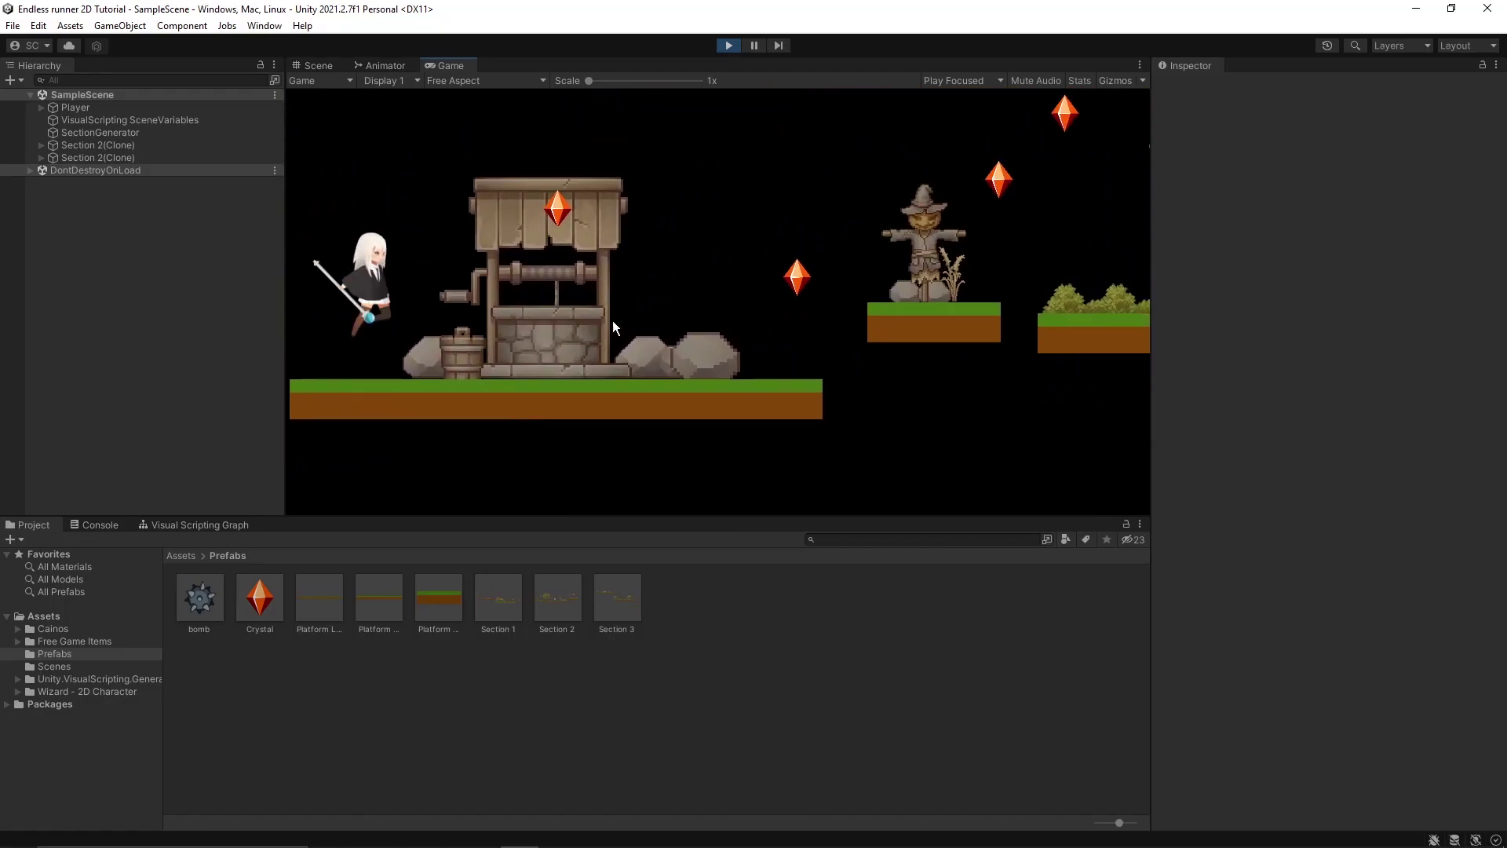
{"action": "key", "text": "space"}
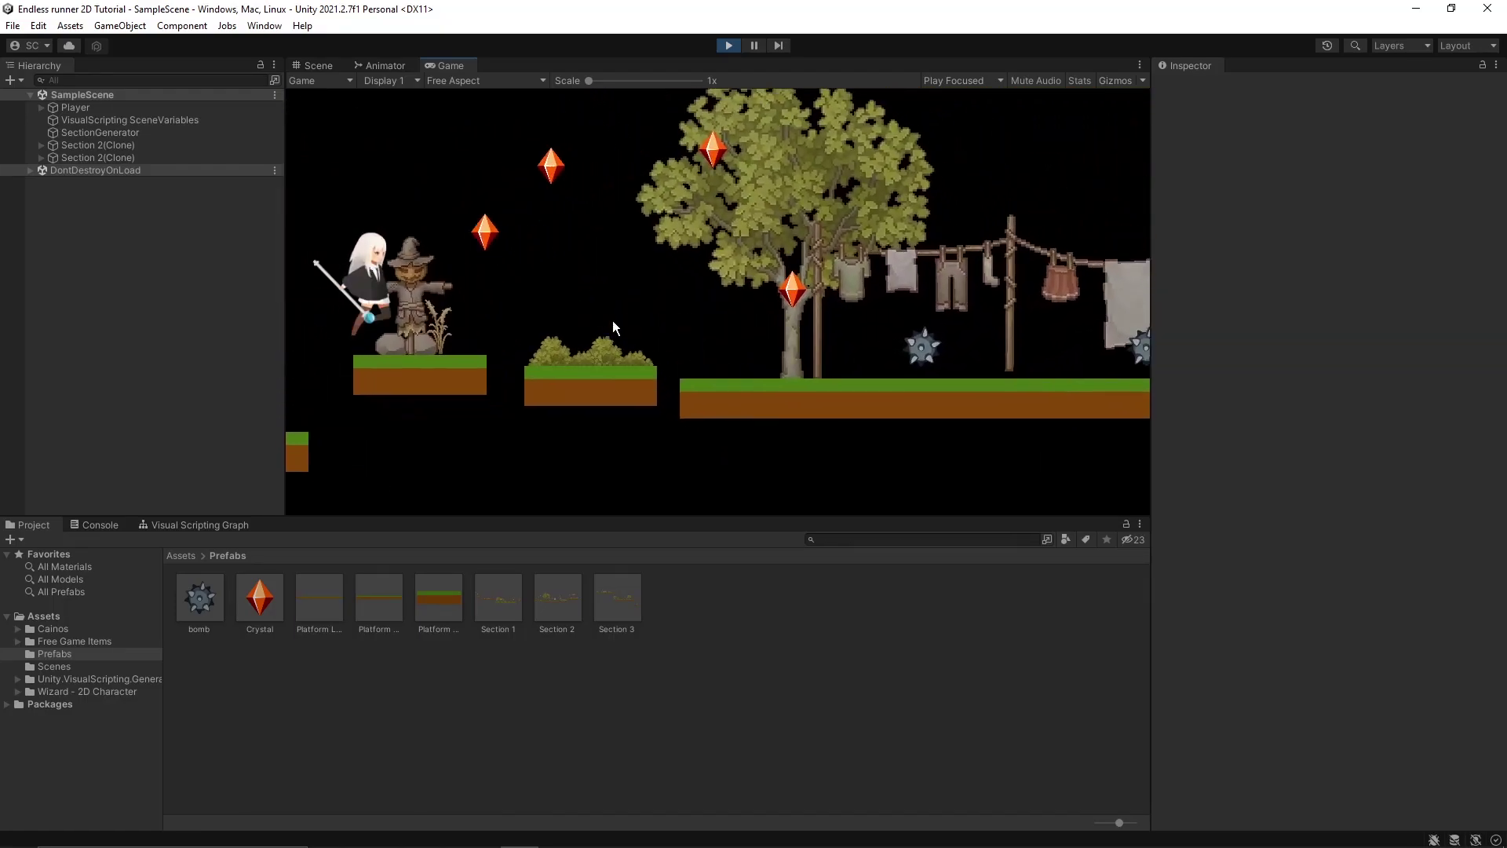
{"action": "key", "text": "space"}
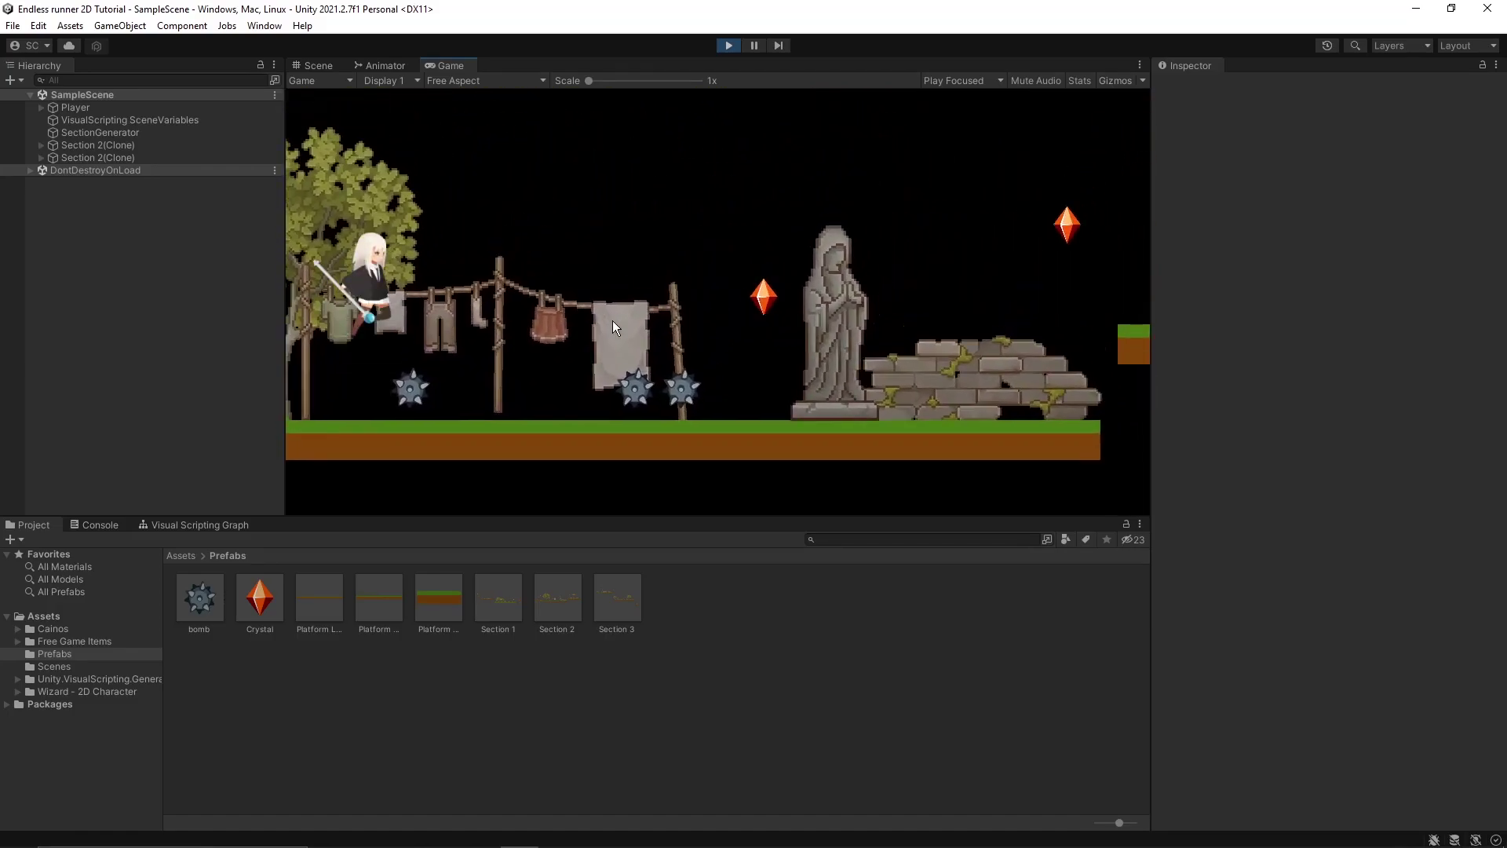
{"action": "key", "text": "space"}
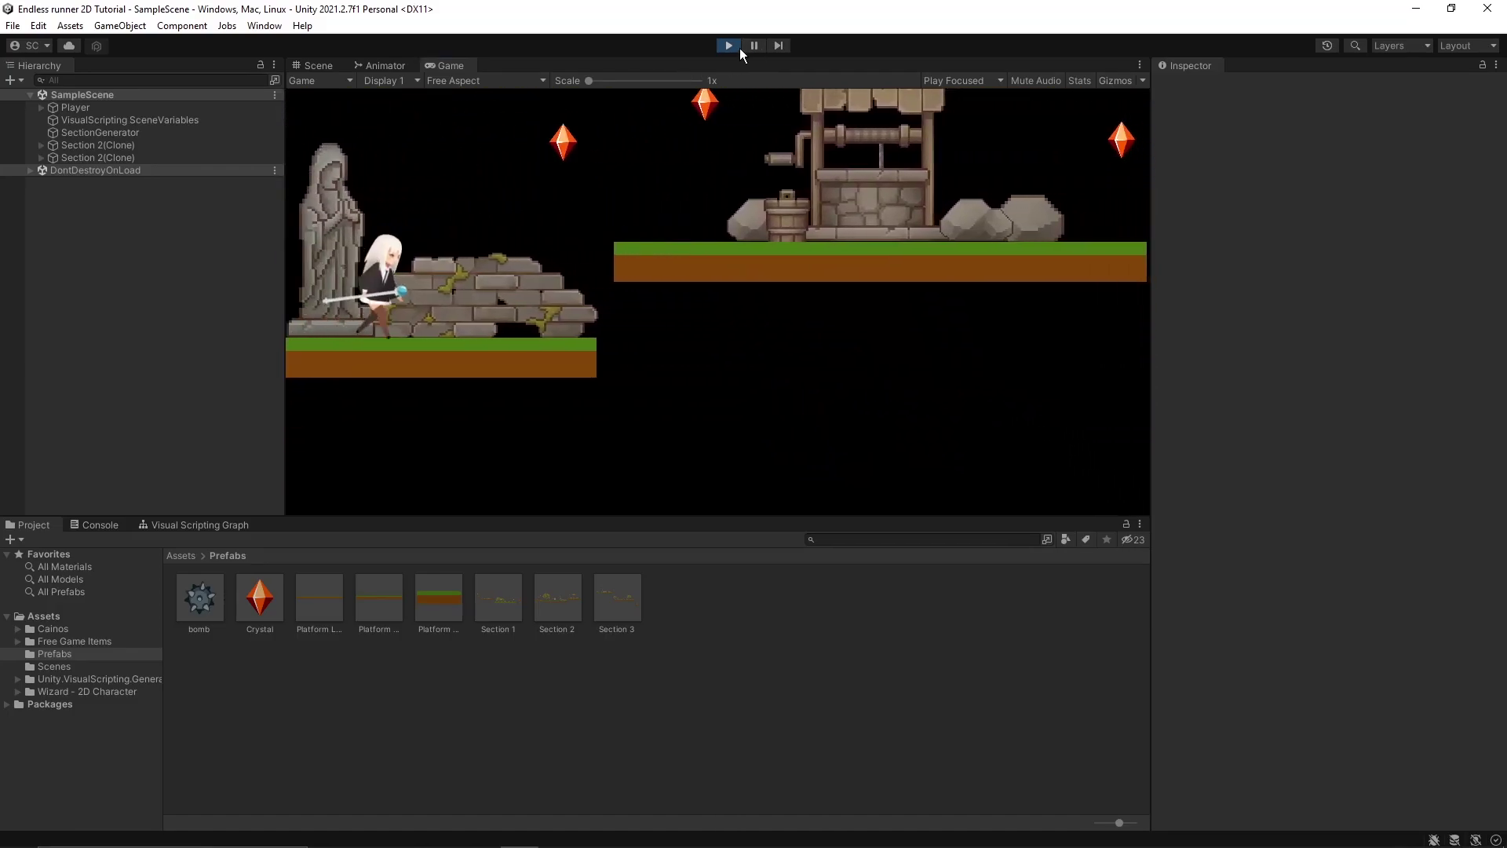
{"action": "left_click", "coordinate": [728, 46]}
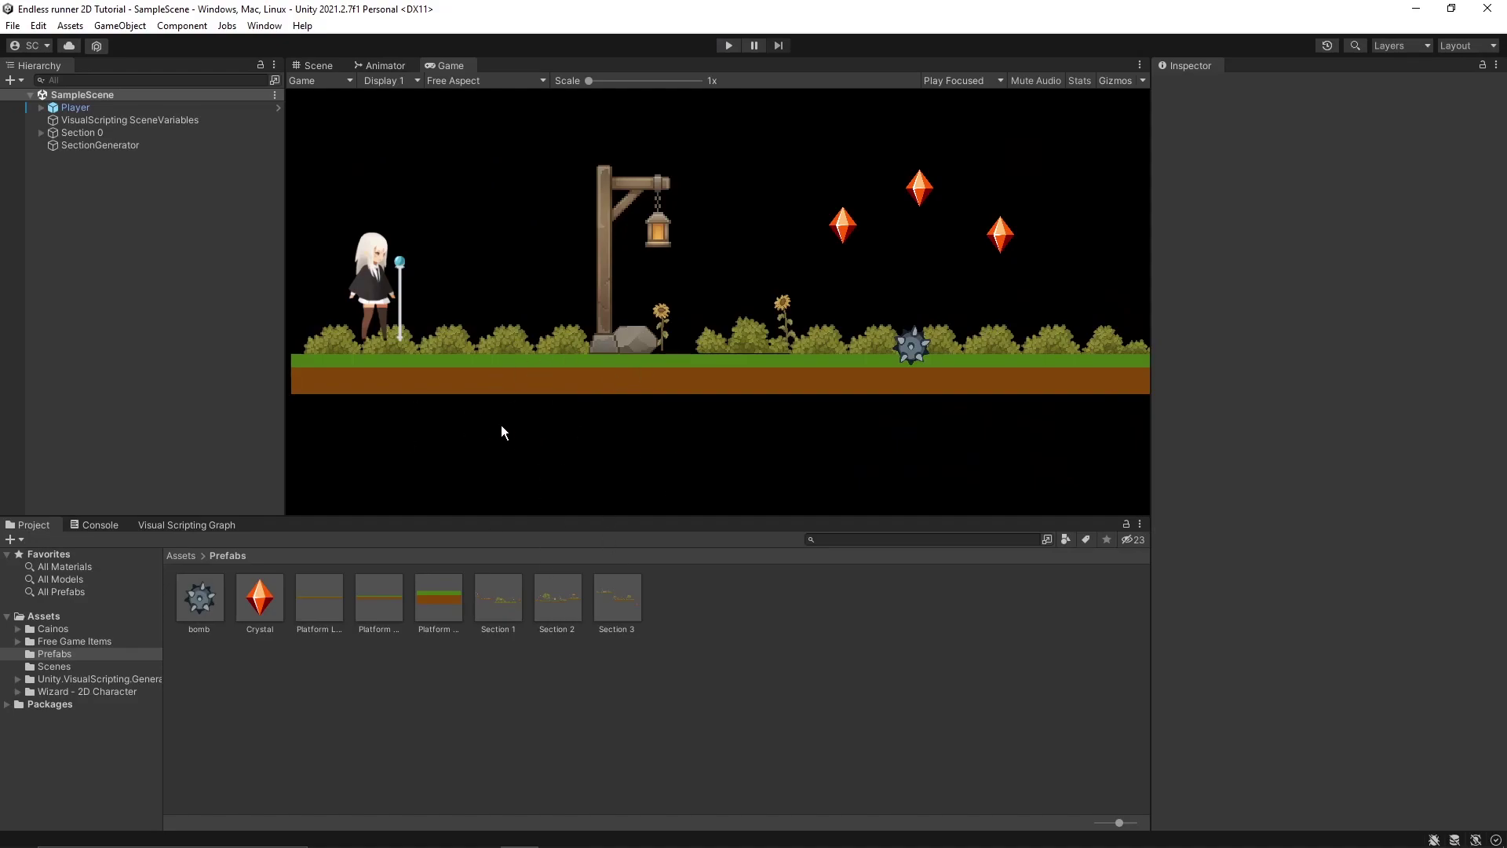
Open the Player's script graph full screen at the Set Velocity node of the On Fixed Update chain
{"action": "left_click", "coordinate": [98, 109]}
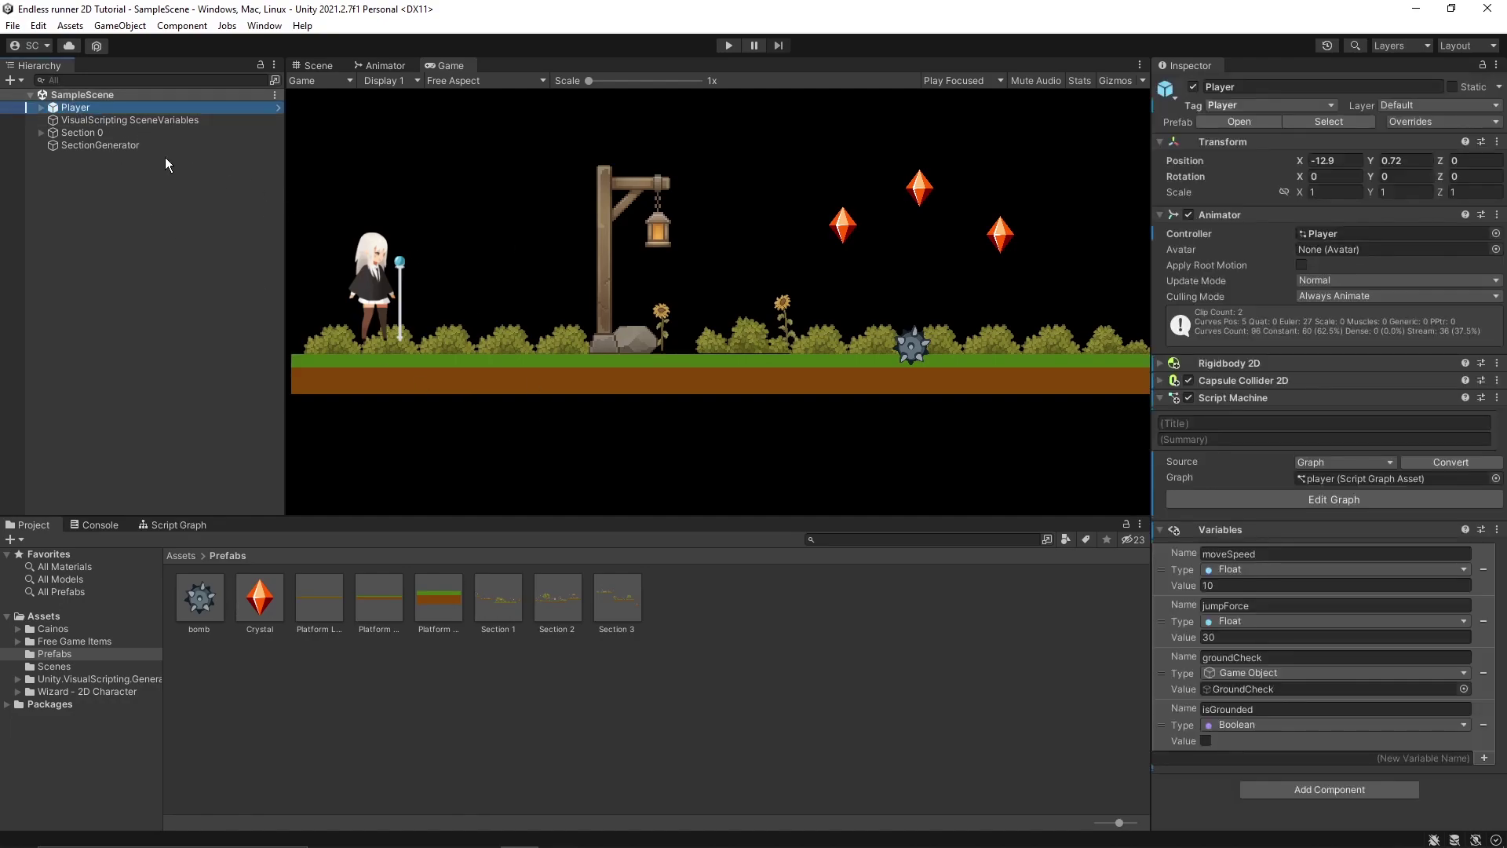
{"action": "left_click", "coordinate": [169, 525]}
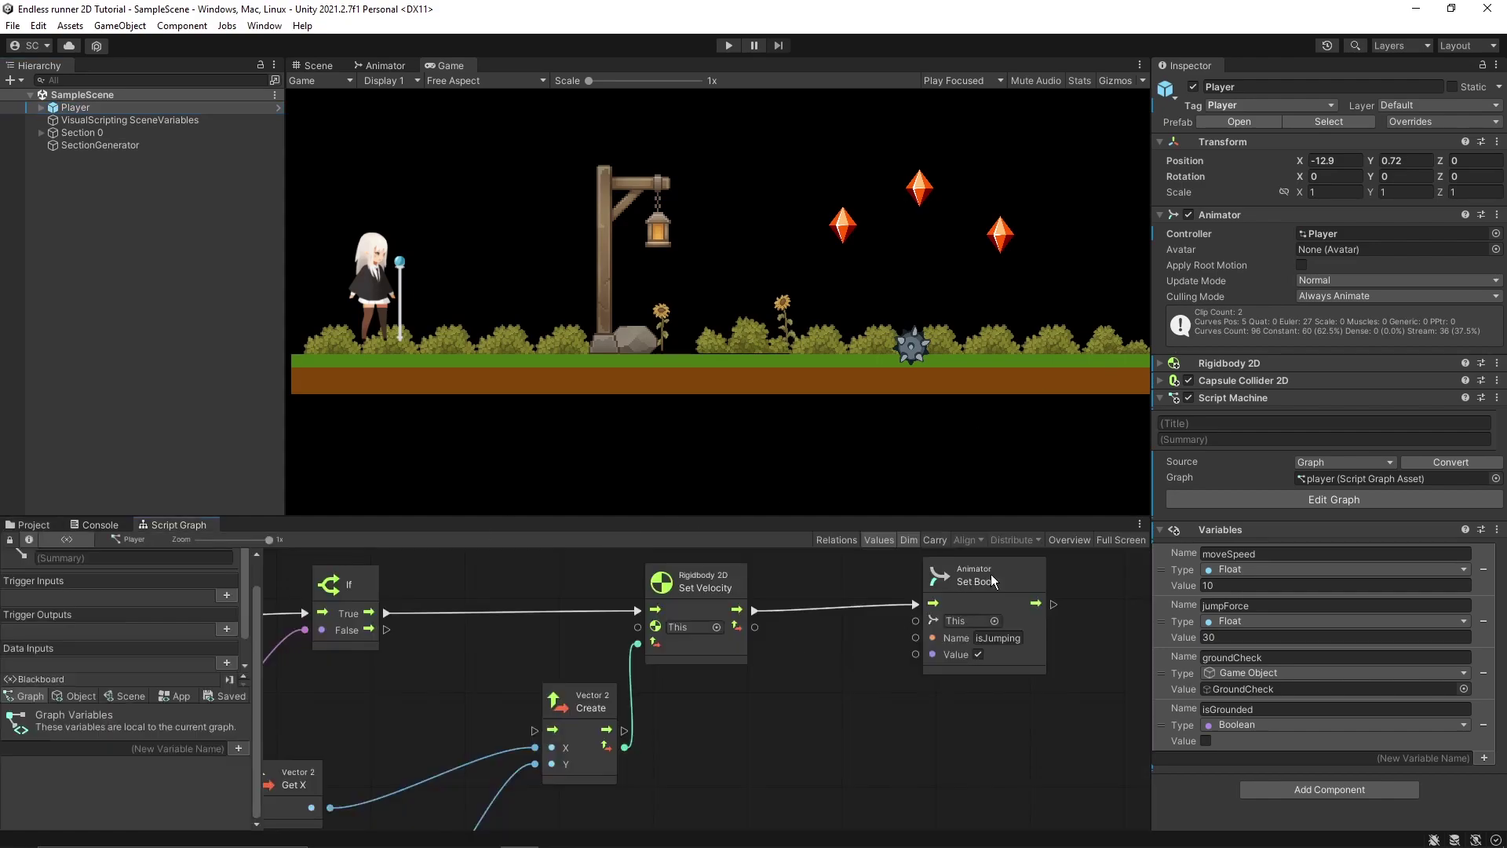
{"action": "left_click", "coordinate": [1122, 541]}
{"action": "scroll", "coordinate": [661, 402], "scroll_direction": "up", "scroll_amount": 10}
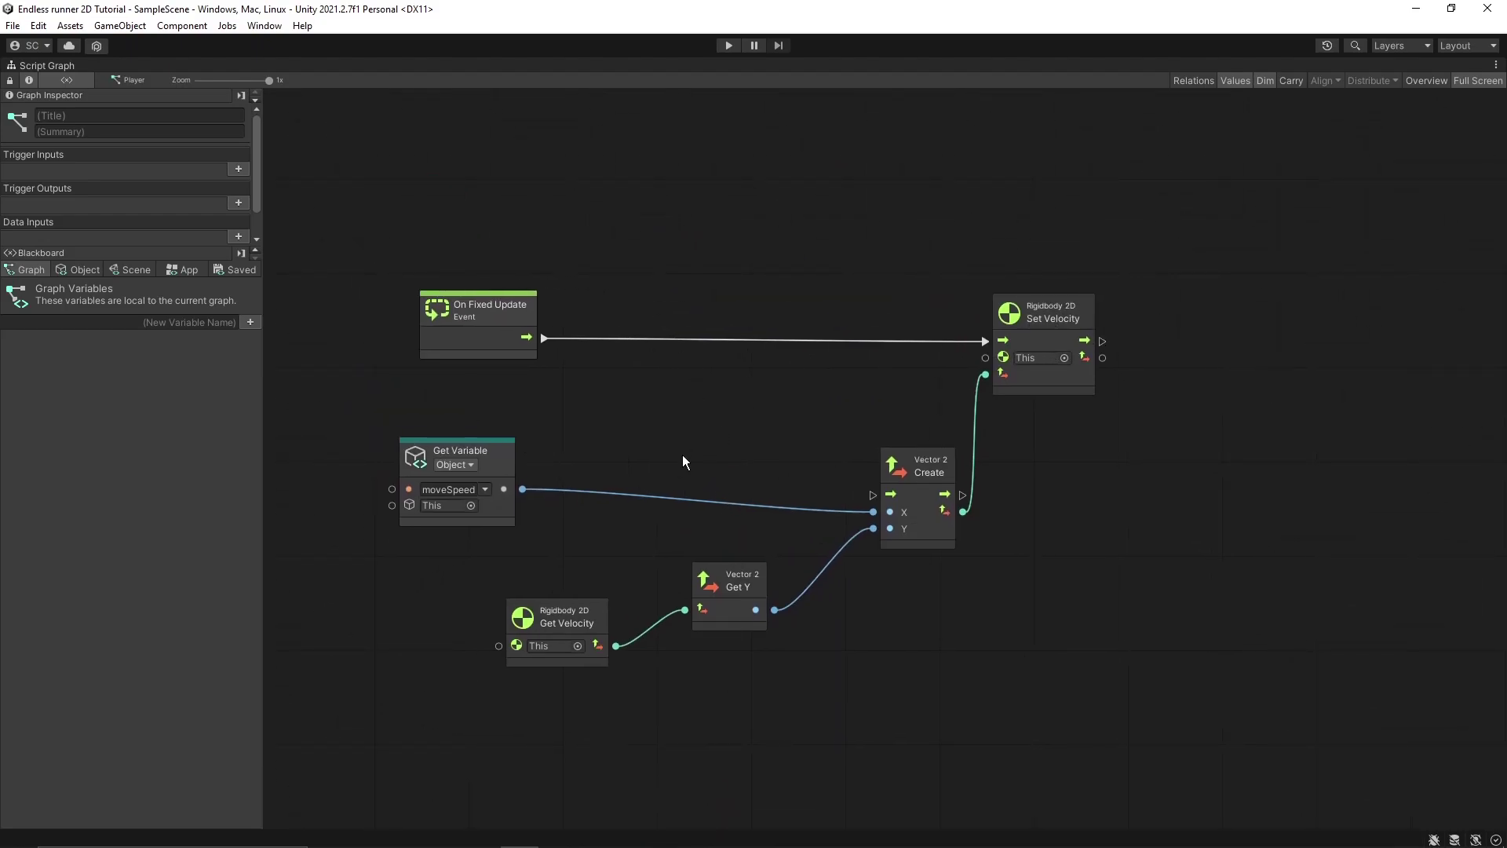
{"action": "scroll", "coordinate": [836, 635], "scroll_direction": "right", "scroll_amount": 5}
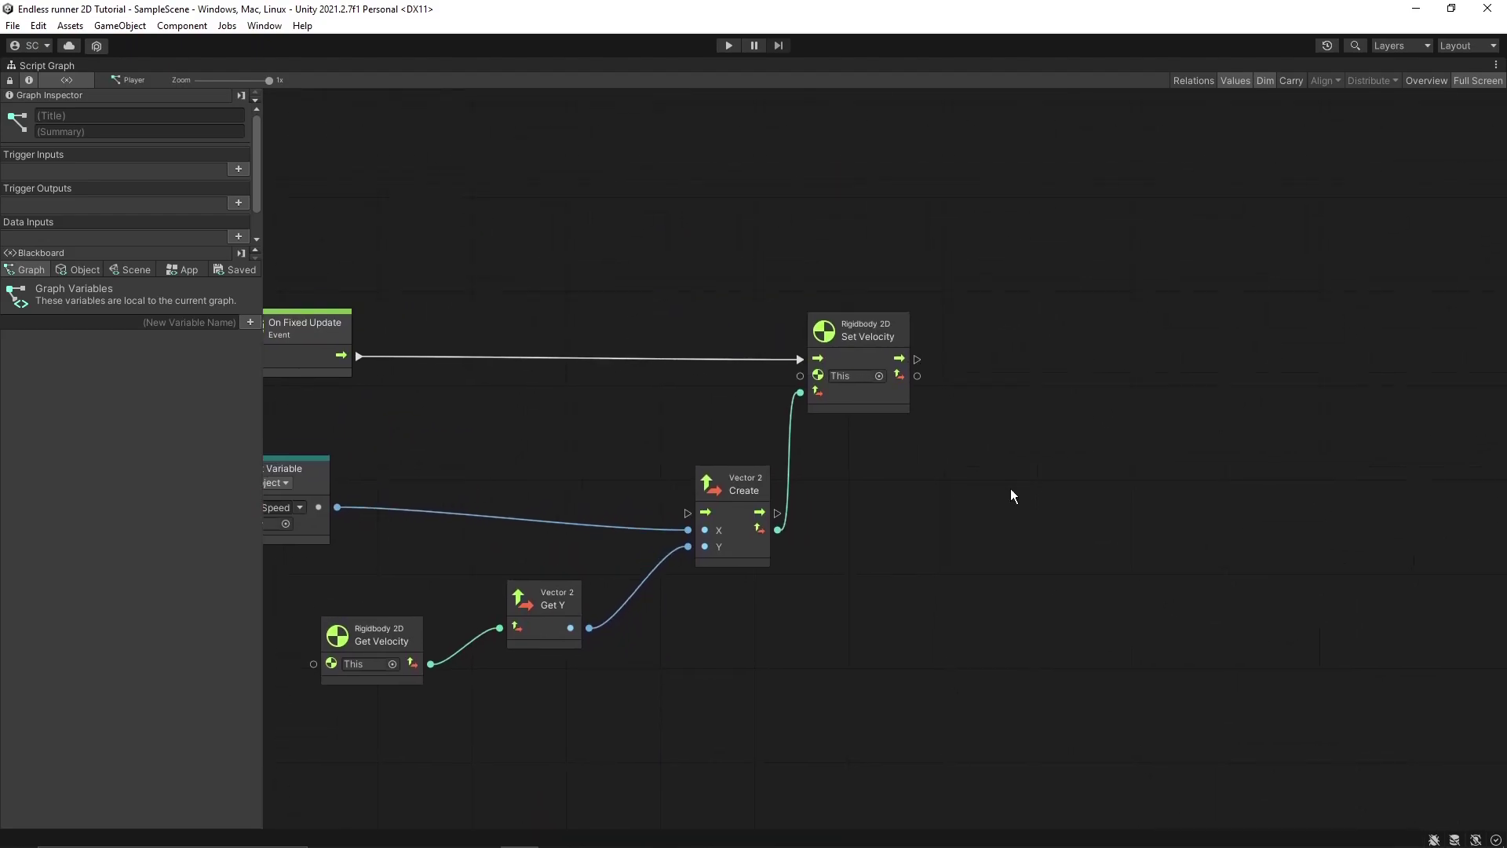
{"action": "scroll", "coordinate": [840, 439], "scroll_direction": "down", "scroll_amount": 1}
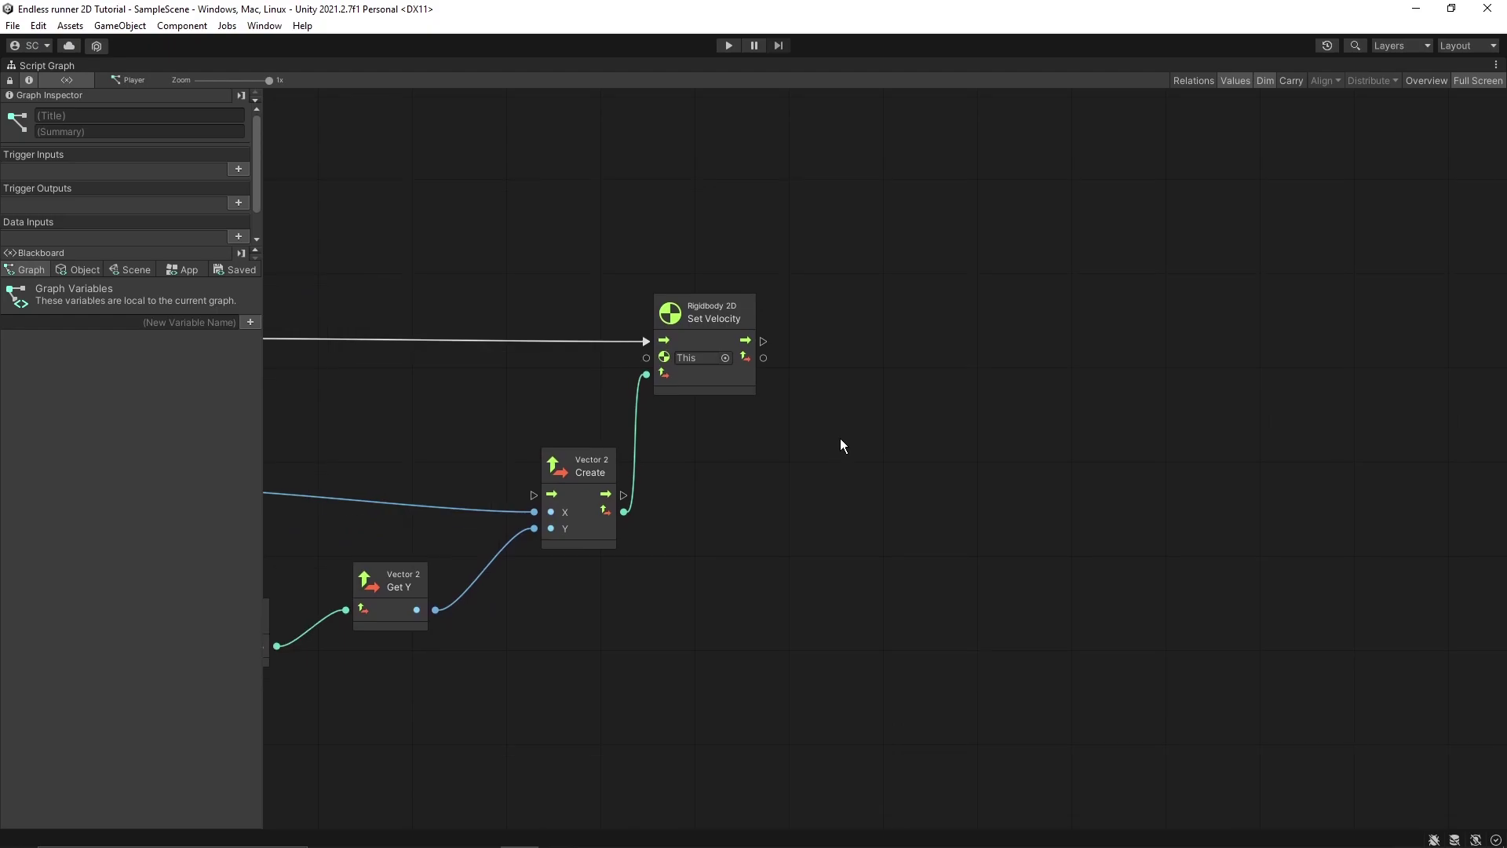
Add a Get Variable node for the moveSpeed object variable and feed it into input A of a new generic Add node
{"action": "left_click", "coordinate": [77, 270]}
{"action": "left_click_drag", "start_coordinate": [10, 359], "coordinate": [799, 429]}
{"action": "scroll", "coordinate": [1020, 448], "scroll_direction": "down", "scroll_amount": 3}
{"action": "left_click_drag", "start_coordinate": [922, 384], "coordinate": [1102, 414]}
{"action": "type", "text": "add"}
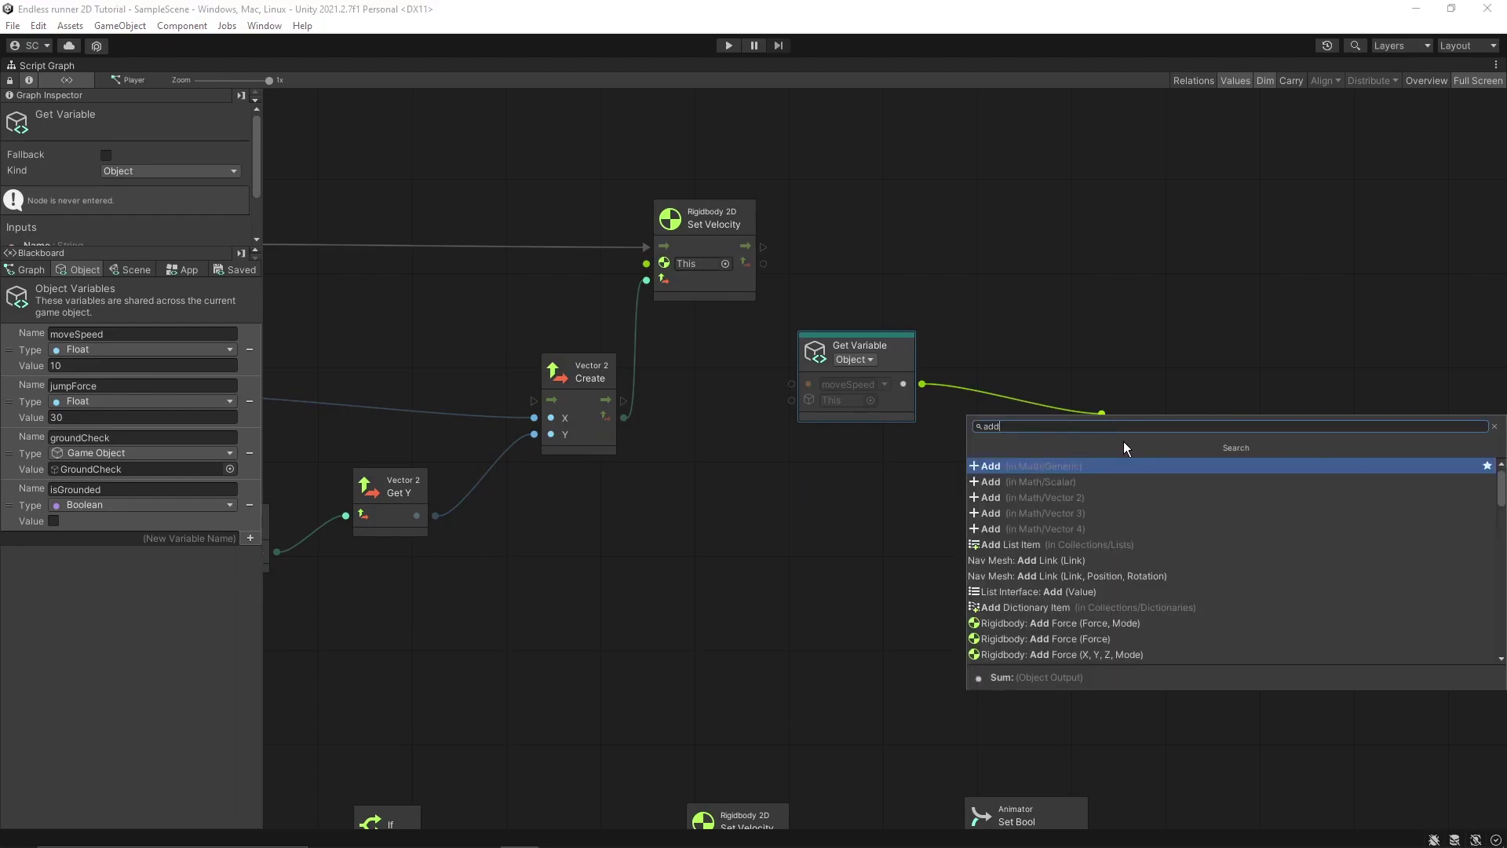
{"action": "left_click", "coordinate": [1039, 467]}
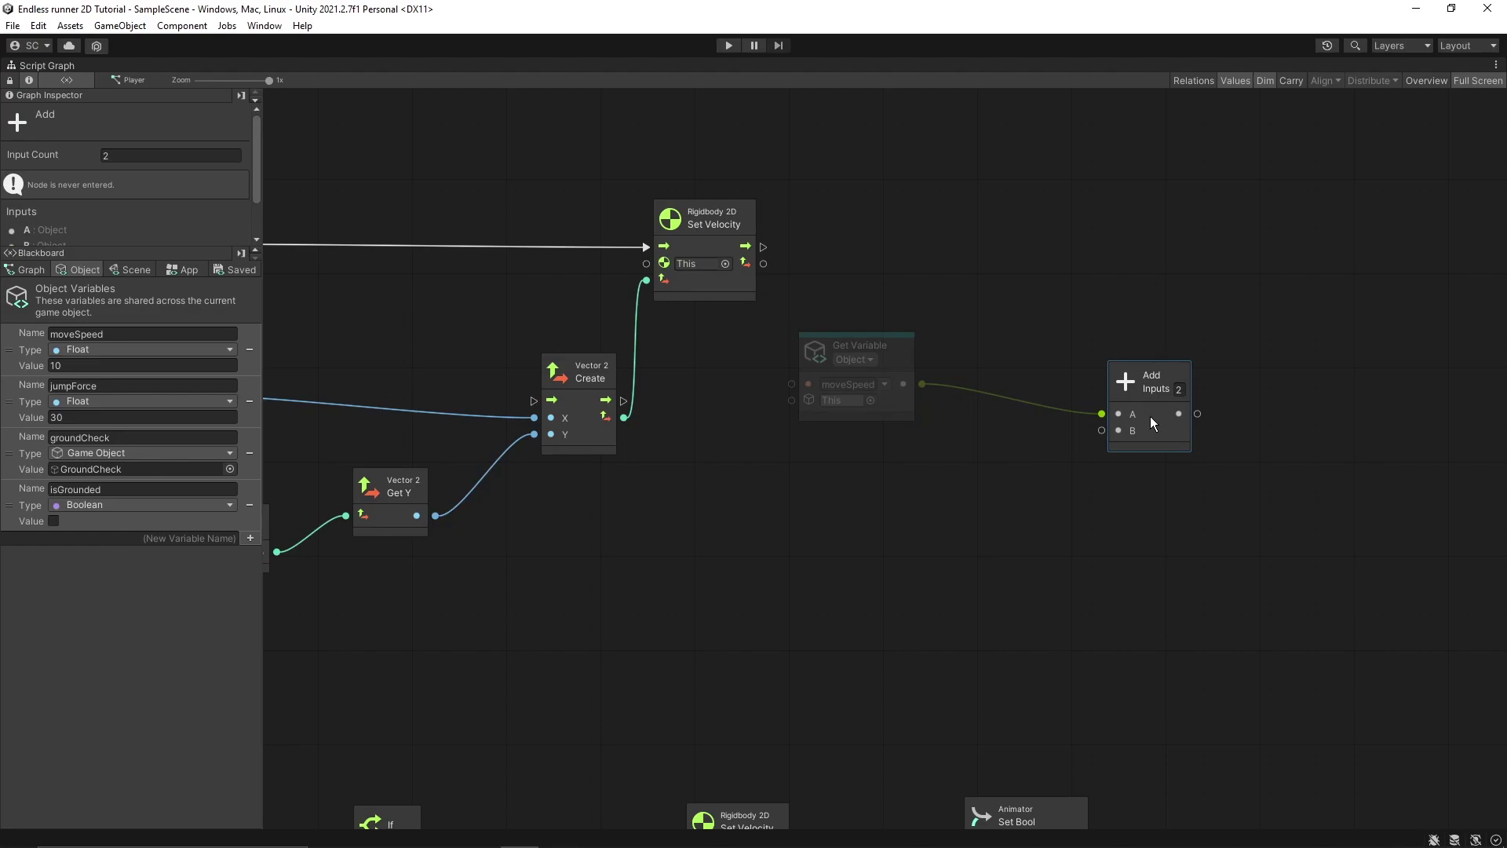
Connect a new Time Get Delta Time node to input B of the Add node
{"action": "left_click_drag", "start_coordinate": [1151, 416], "coordinate": [1137, 425]}
{"action": "scroll", "coordinate": [1106, 451], "scroll_direction": "down", "scroll_amount": 2}
{"action": "left_click_drag", "start_coordinate": [1090, 381], "coordinate": [925, 446]}
{"action": "type", "text": "time/delta"}
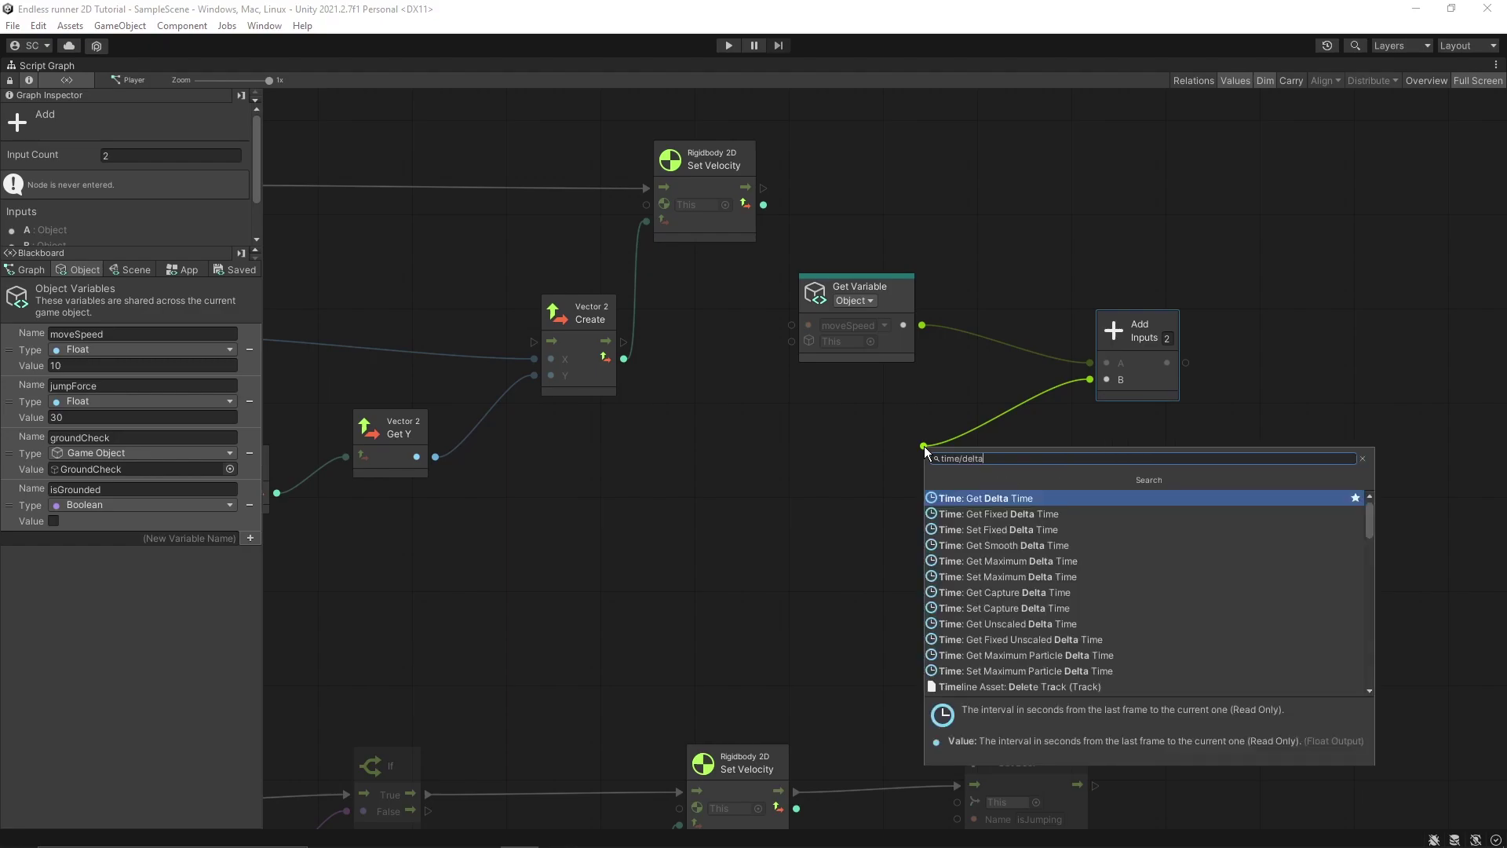
{"action": "key", "text": "Return"}
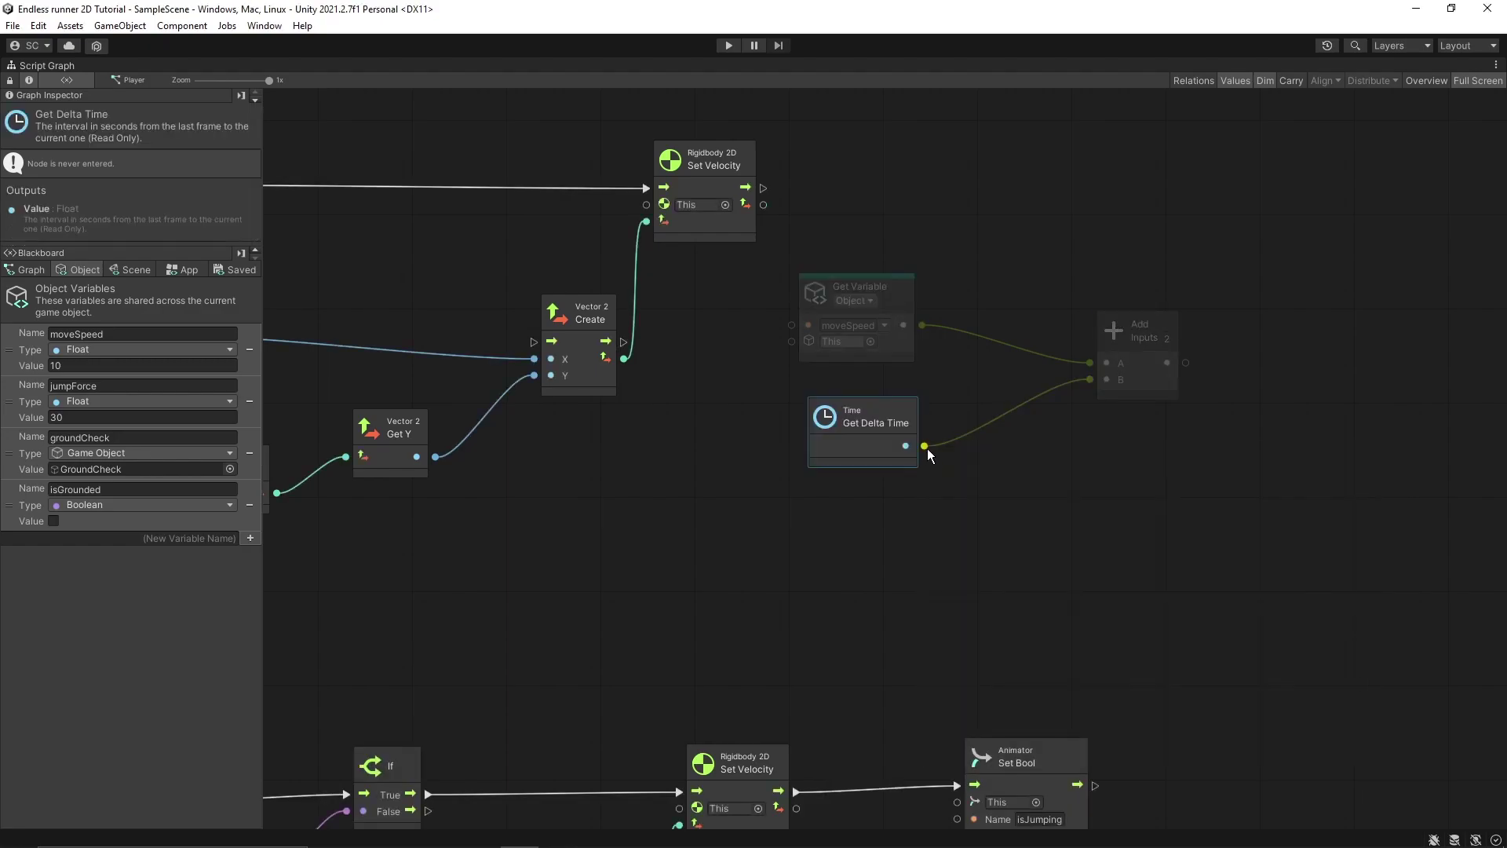
Multiply the delta time by 0.08 with a scalar Multiply node and feed the product into input B of the Add node
{"action": "left_click_drag", "start_coordinate": [868, 431], "coordinate": [963, 482]}
{"action": "type", "text": "multi"}
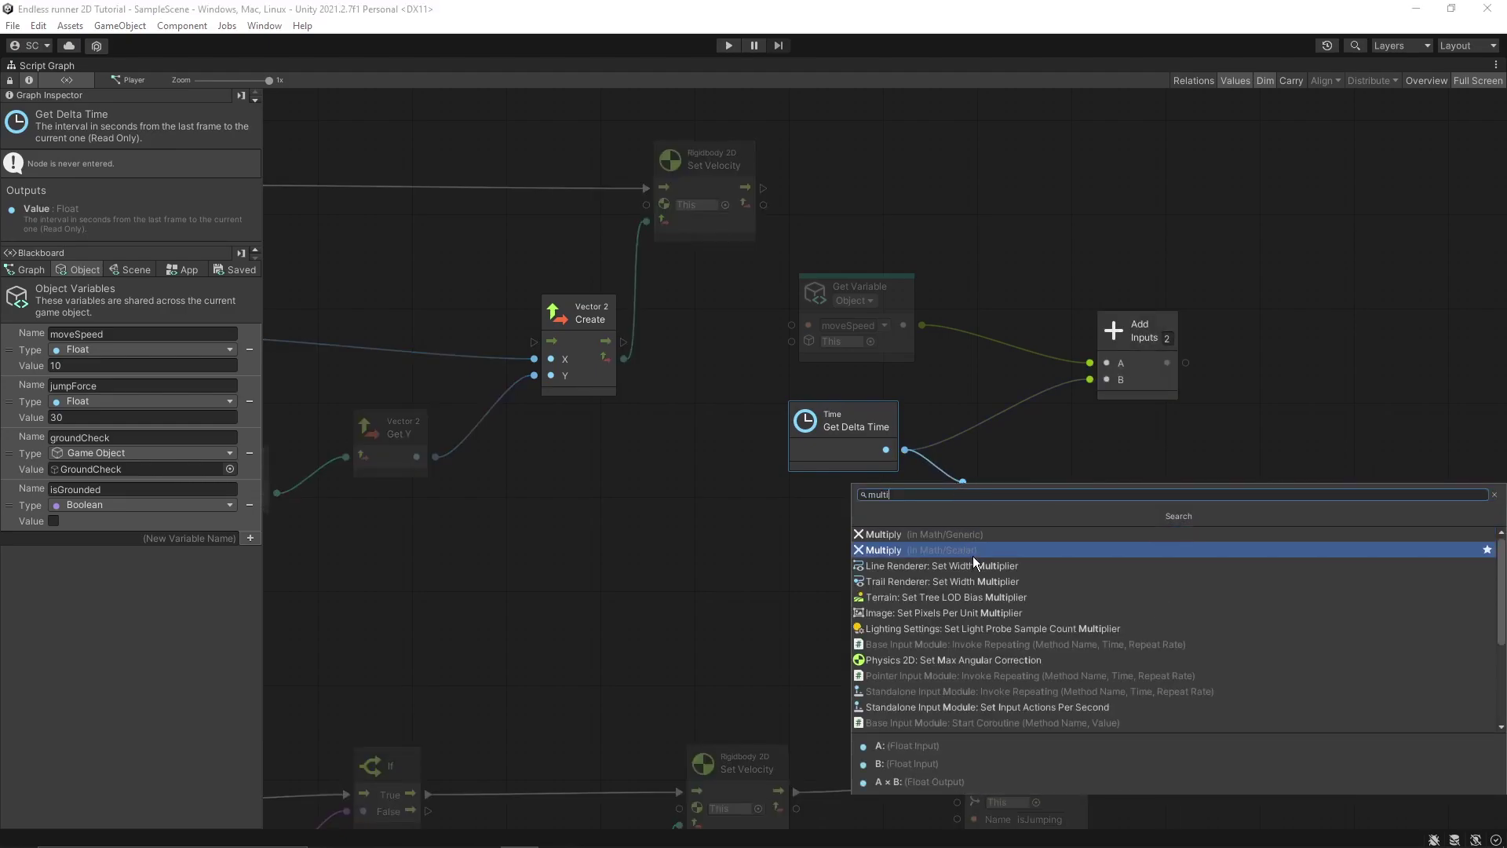
{"action": "left_click", "coordinate": [972, 552]}
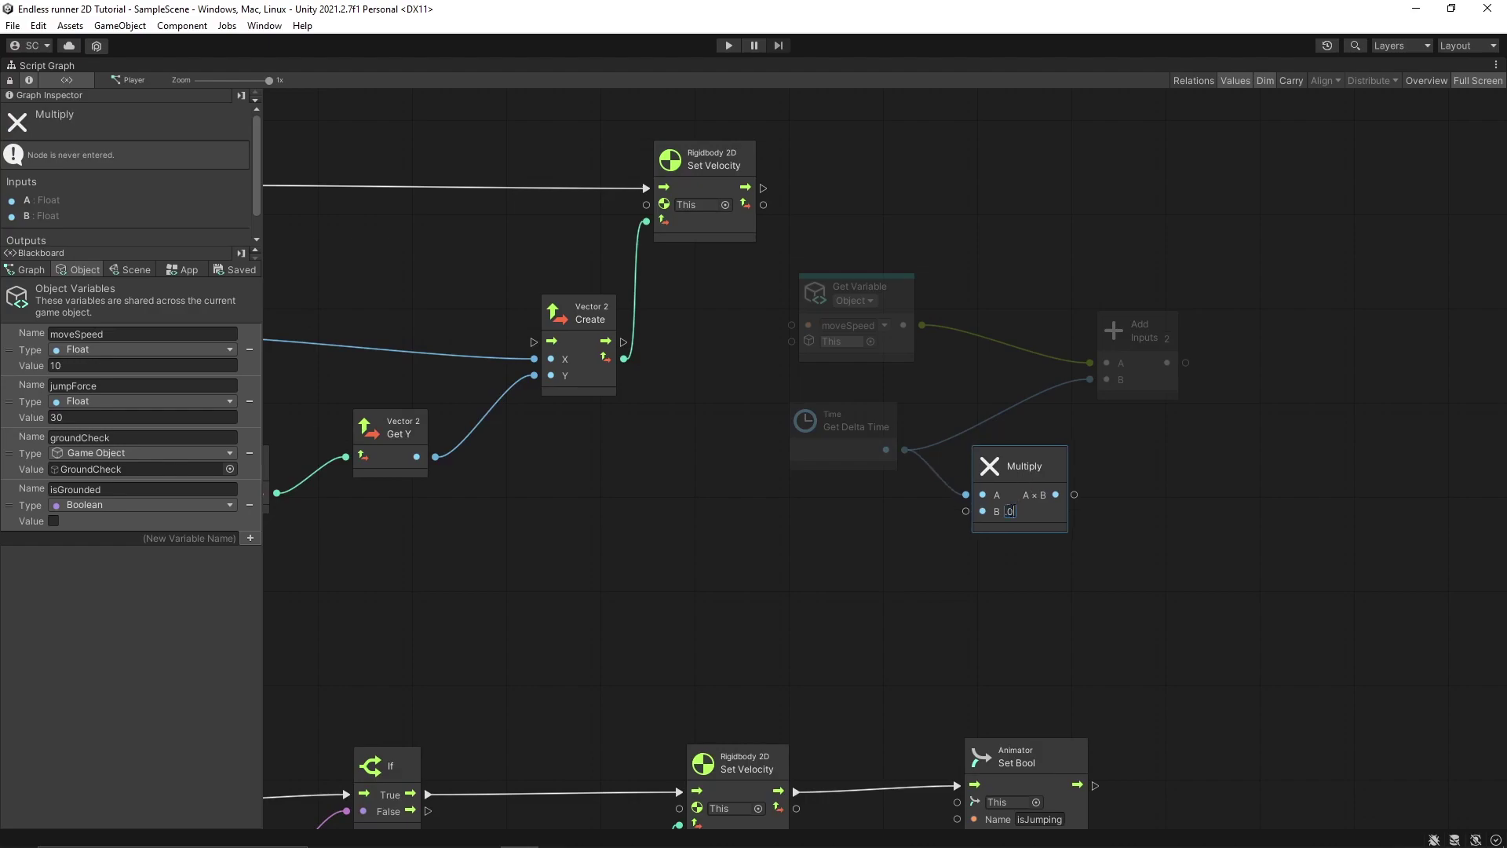
{"action": "type", "text": "0.08"}
{"action": "left_click_drag", "start_coordinate": [1088, 494], "coordinate": [1090, 380]}
{"action": "left_click_drag", "start_coordinate": [1042, 463], "coordinate": [1019, 417]}
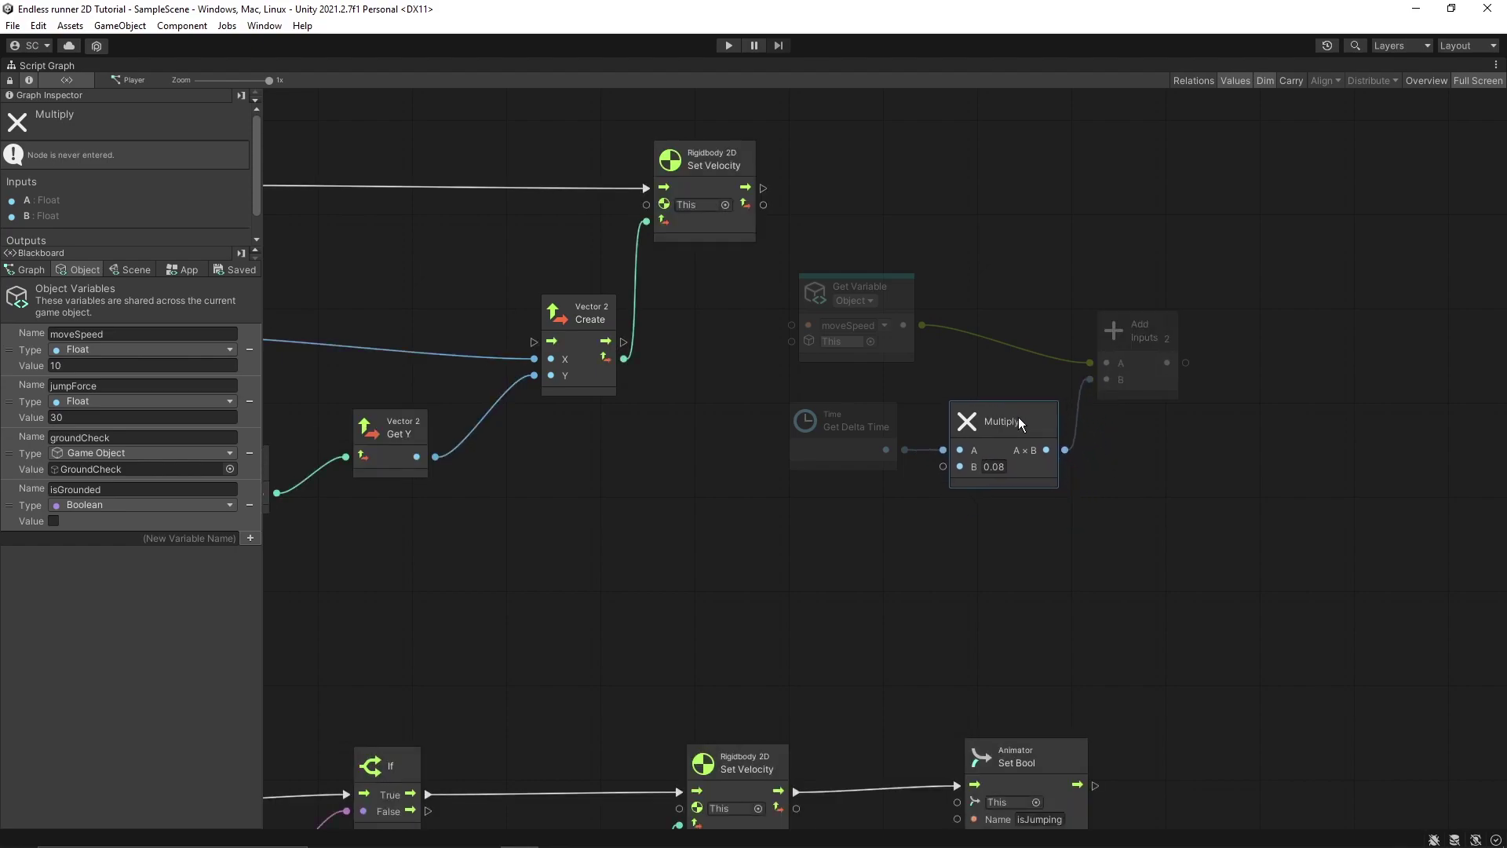
{"action": "middle_click_drag", "start_coordinate": [1214, 399], "coordinate": [980, 568]}
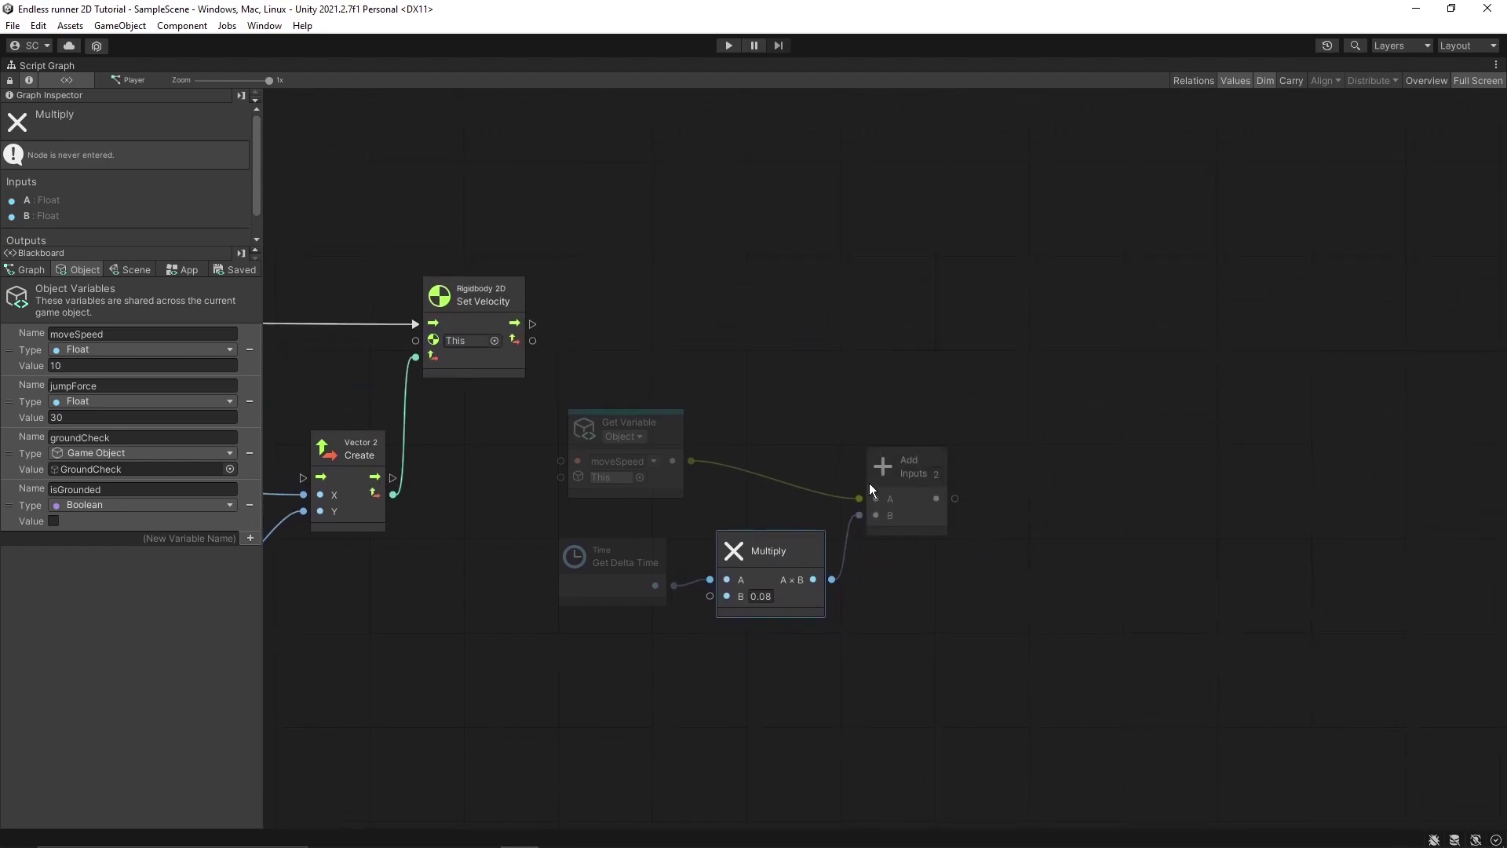
{"action": "left_click", "coordinate": [885, 456]}
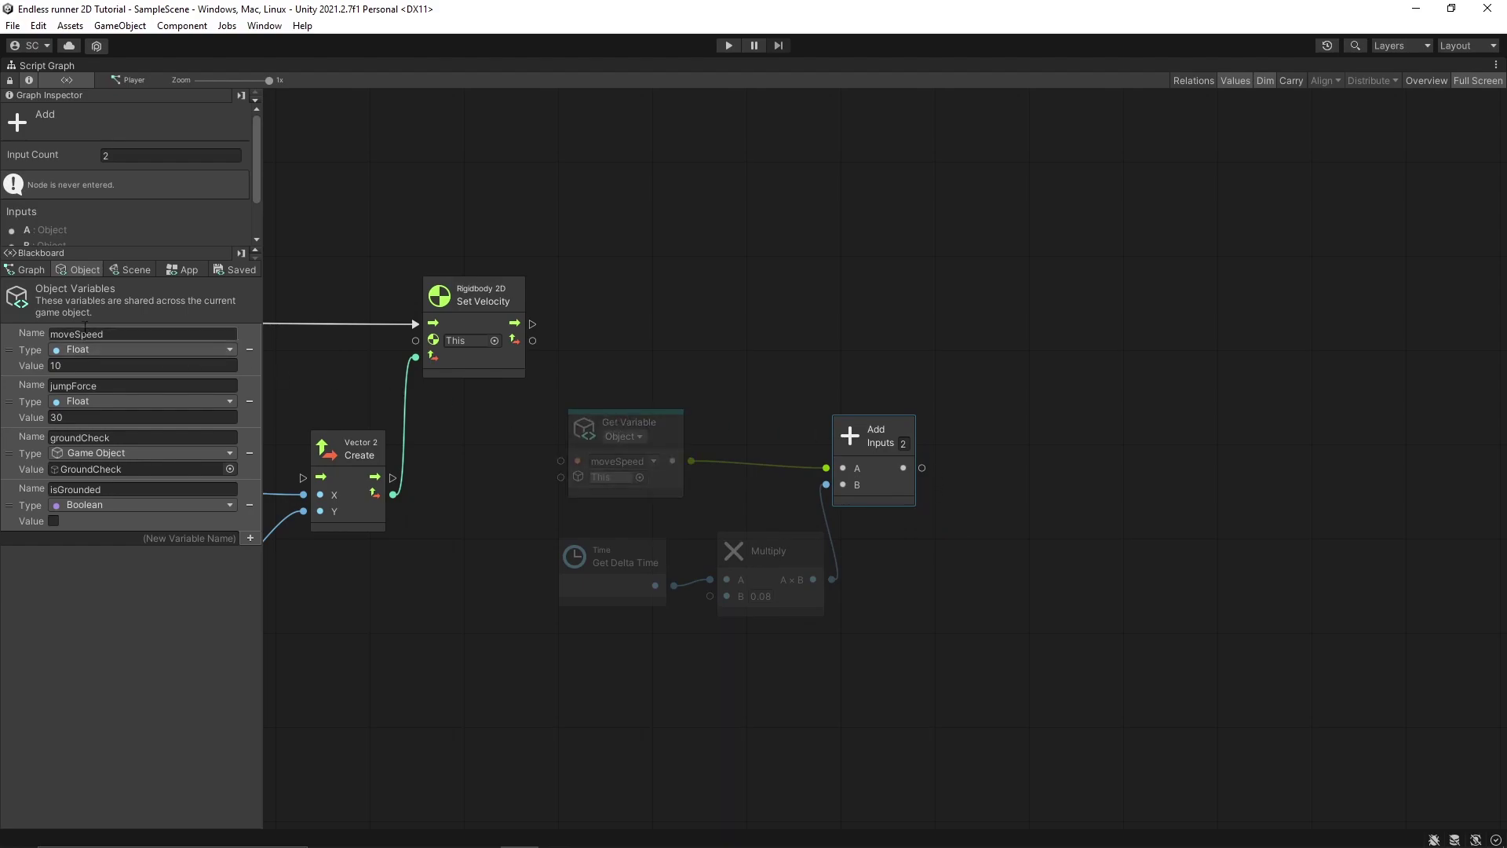
Add a Set moveSpeed object variable node after Set Velocity, with the Add node's sum as its new value
{"action": "left_click_drag", "start_coordinate": [532, 324], "coordinate": [1284, 324]}
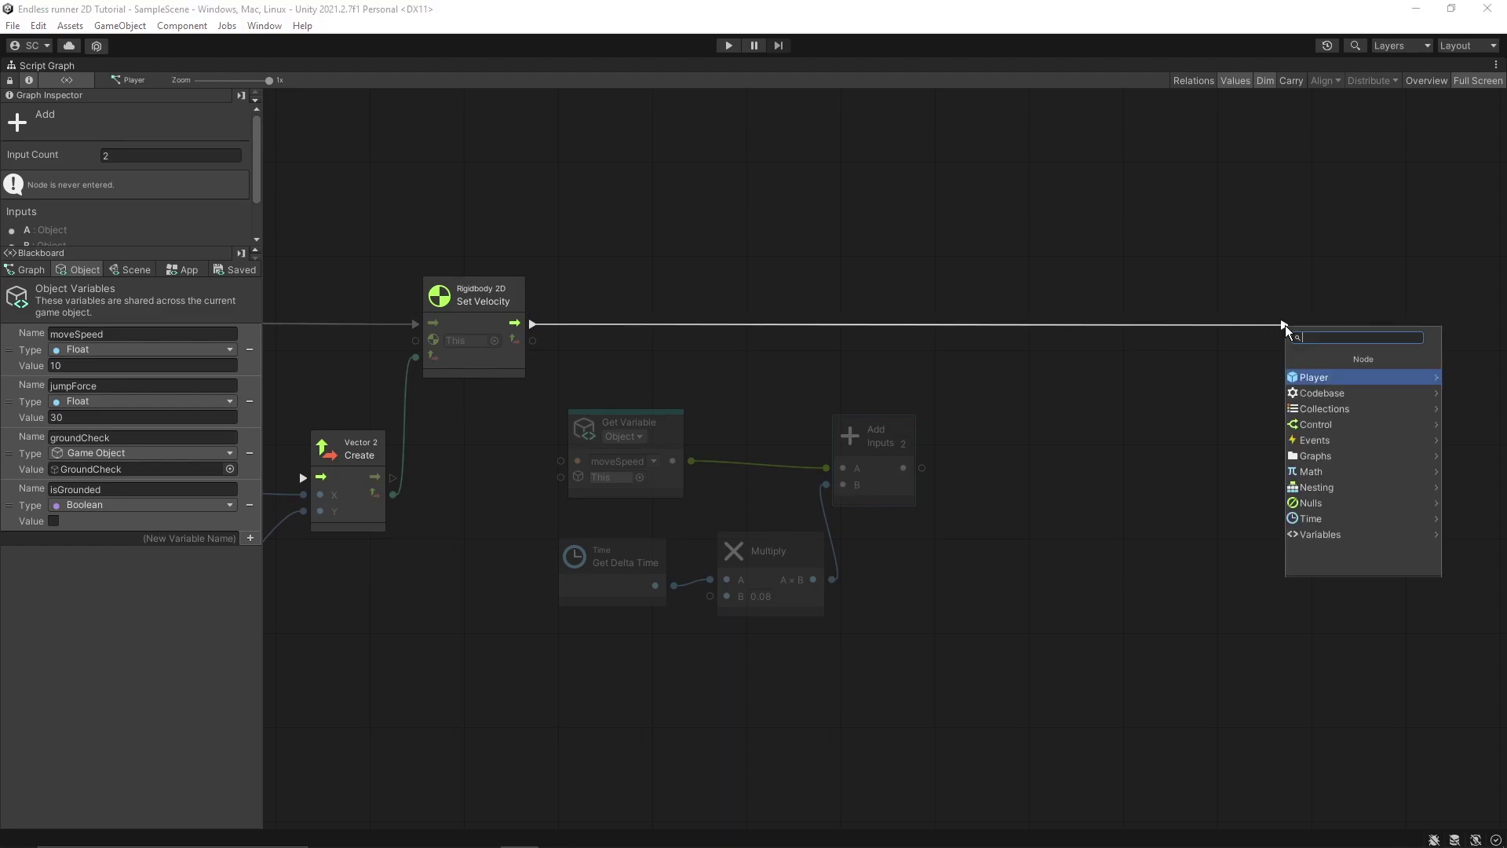
{"action": "type", "text": "set mov"}
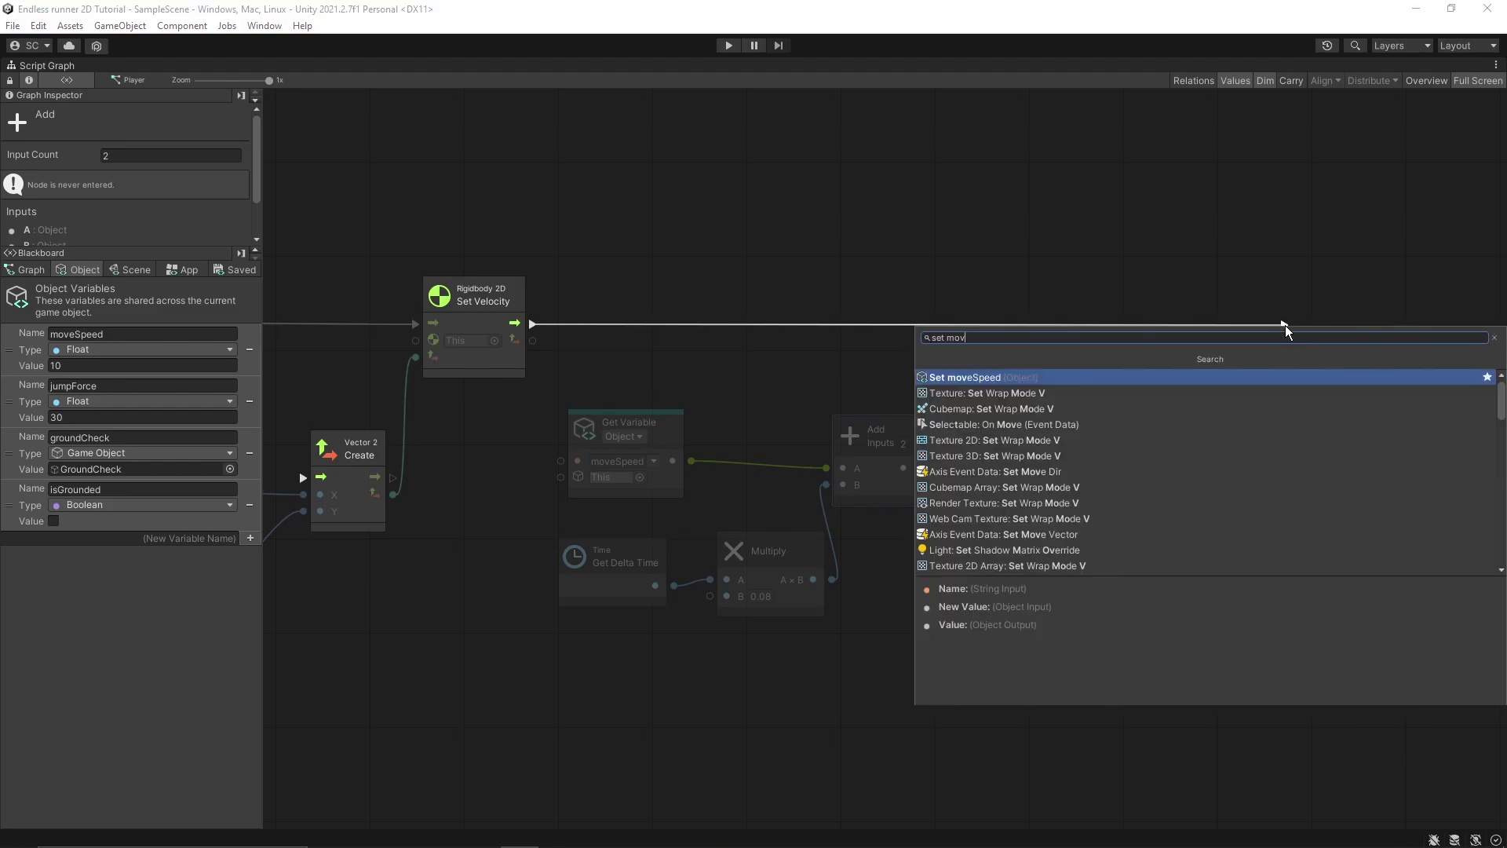
{"action": "key", "text": "Return"}
{"action": "left_click_drag", "start_coordinate": [920, 467], "coordinate": [1286, 375]}
{"action": "left_click_drag", "start_coordinate": [1363, 313], "coordinate": [1149, 310]}
Tidy the layout of the moveSpeed Get Variable, Add and Multiply nodes
{"action": "left_click", "coordinate": [873, 451]}
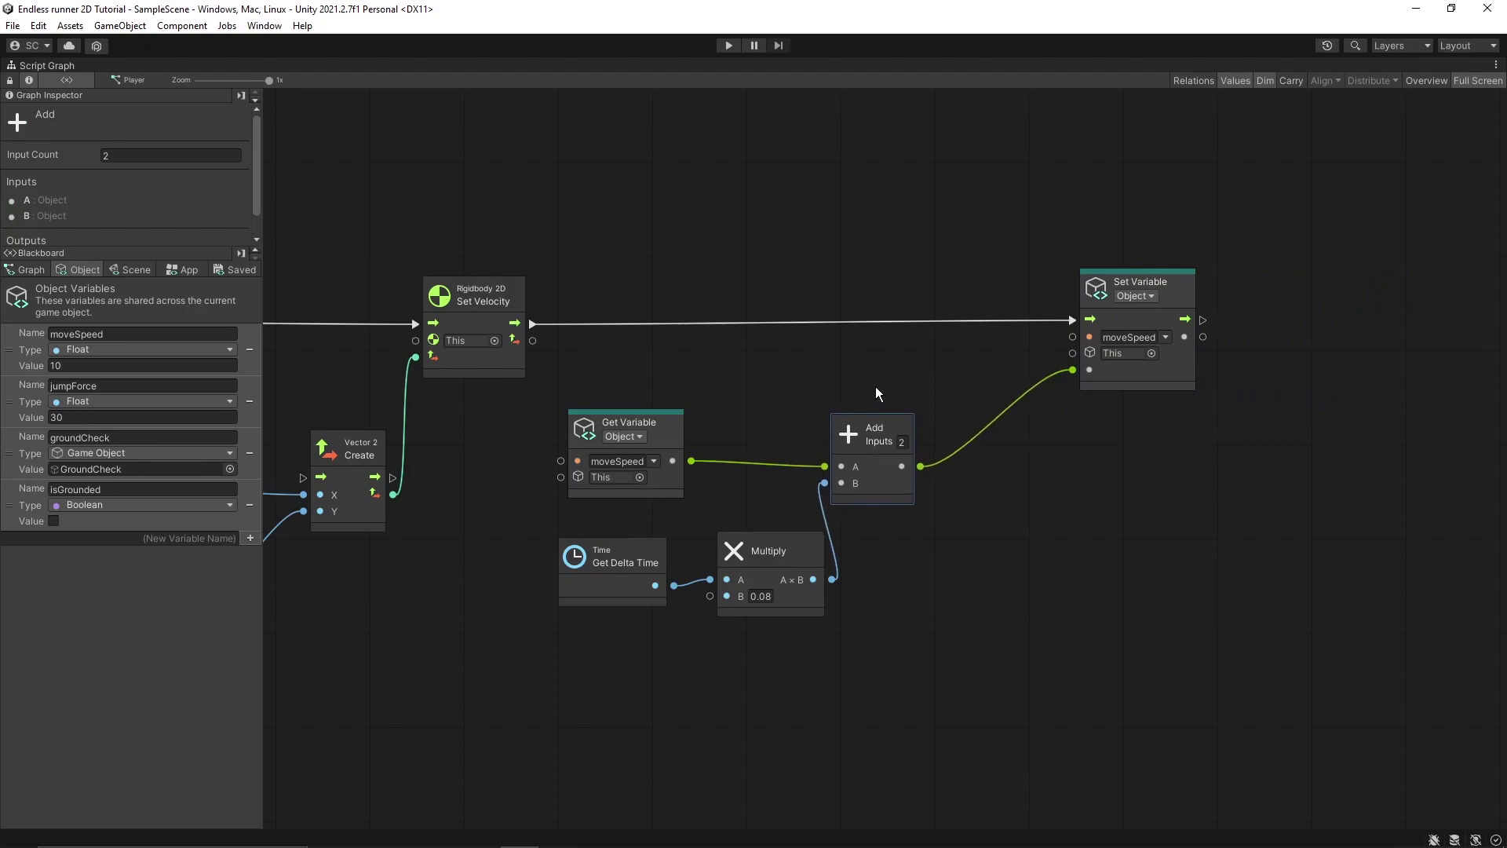
{"action": "left_click_drag", "start_coordinate": [674, 437], "coordinate": [653, 443]}
{"action": "left_click_drag", "start_coordinate": [797, 554], "coordinate": [793, 571]}
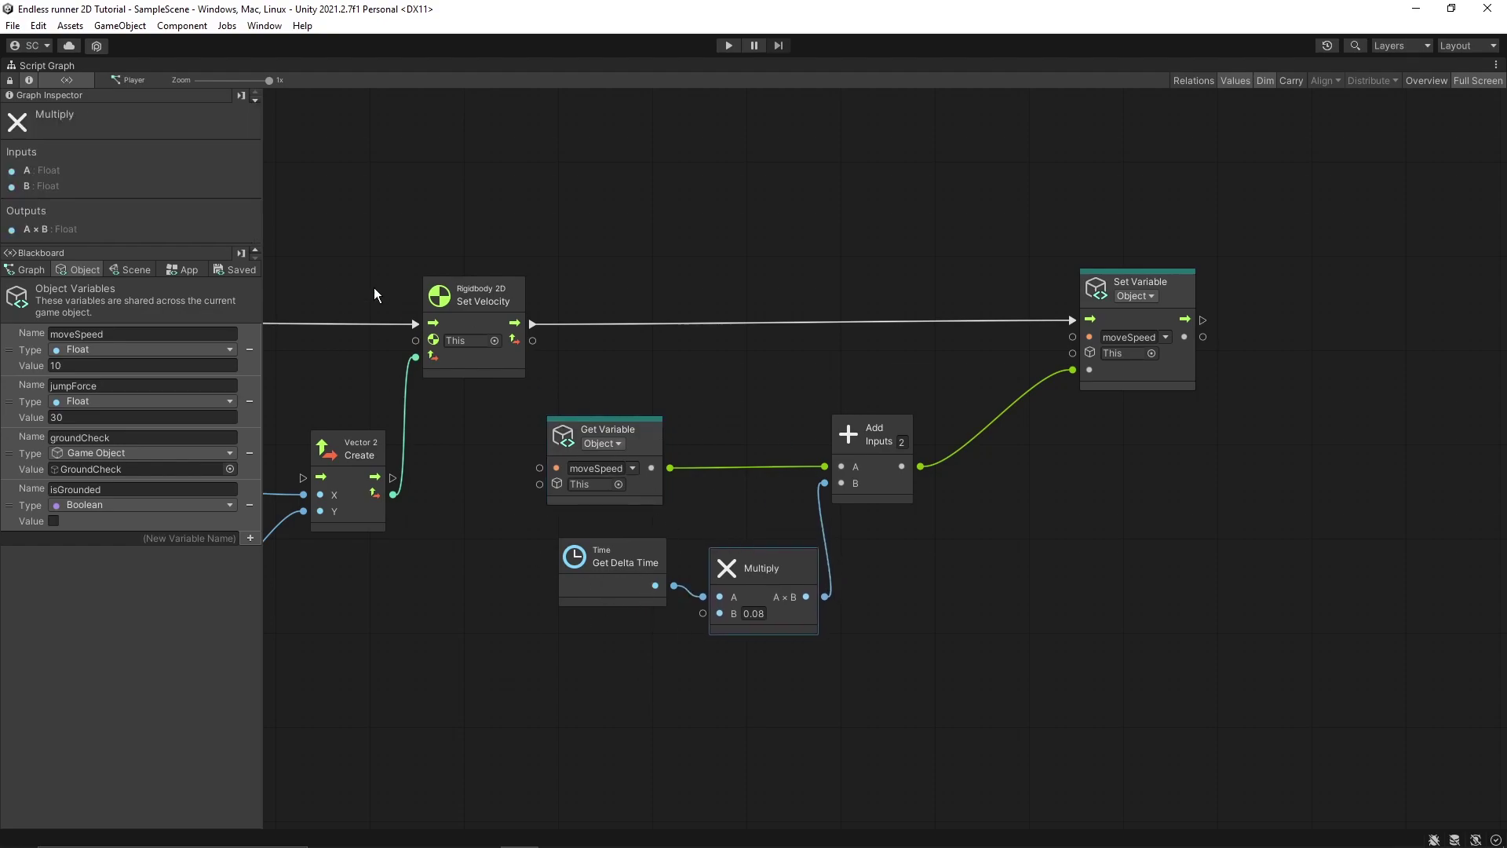
{"action": "mouse_move", "coordinate": [546, 390]}
{"action": "middle_mouse_down"}
{"action": "mouse_move", "coordinate": [1170, 364]}
{"action": "mouse_move", "coordinate": [496, 363]}
{"action": "mouse_move", "coordinate": [630, 375]}
{"action": "mouse_move", "coordinate": [520, 365]}
{"action": "mouse_move", "coordinate": [539, 362]}
{"action": "middle_mouse_up"}
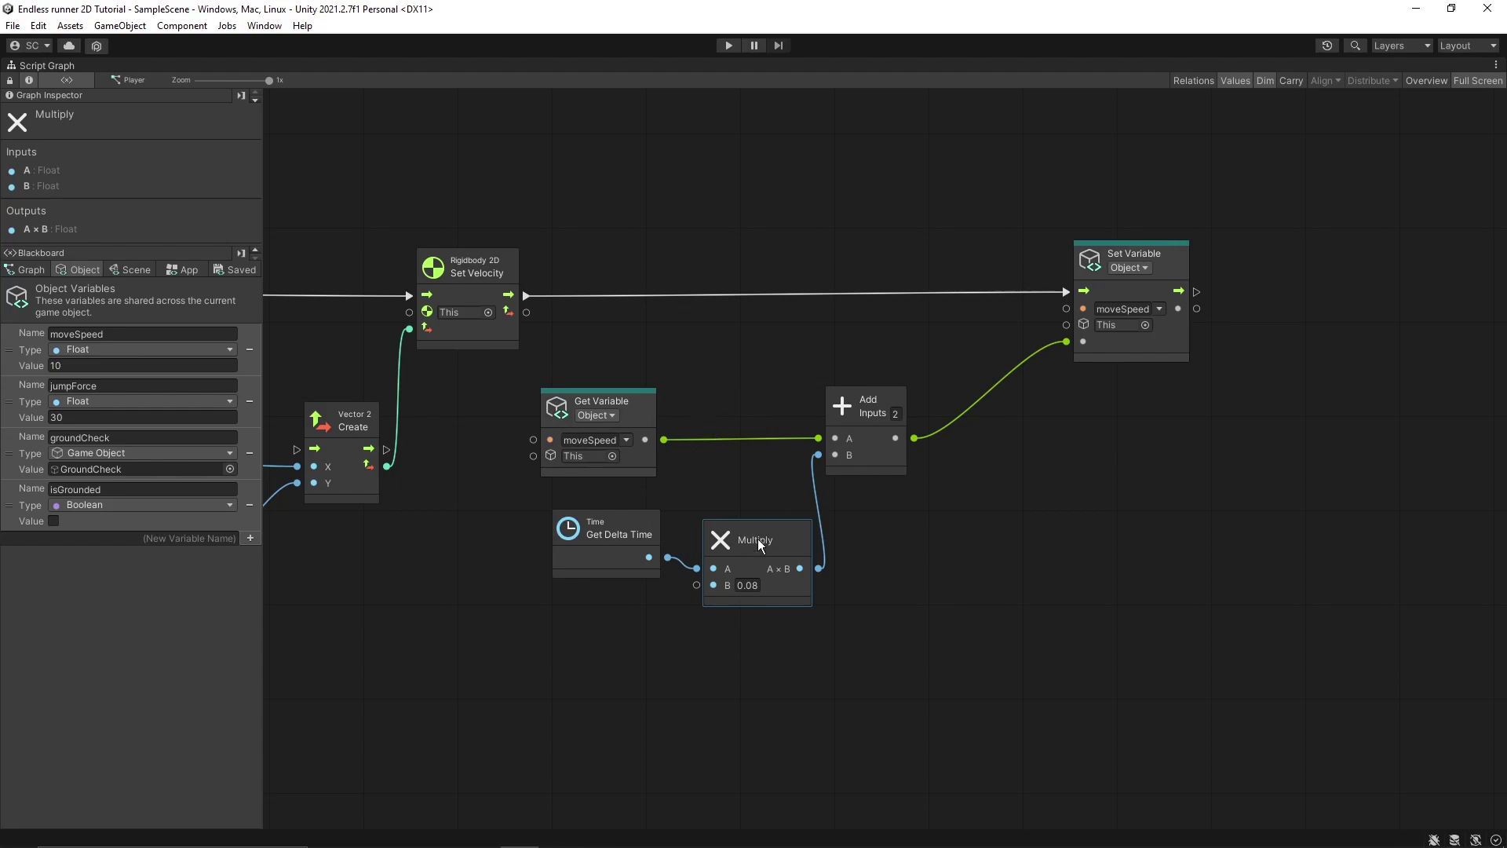
{"action": "left_click_drag", "start_coordinate": [758, 540], "coordinate": [755, 522]}
{"action": "left_click_drag", "start_coordinate": [548, 513], "coordinate": [784, 670]}
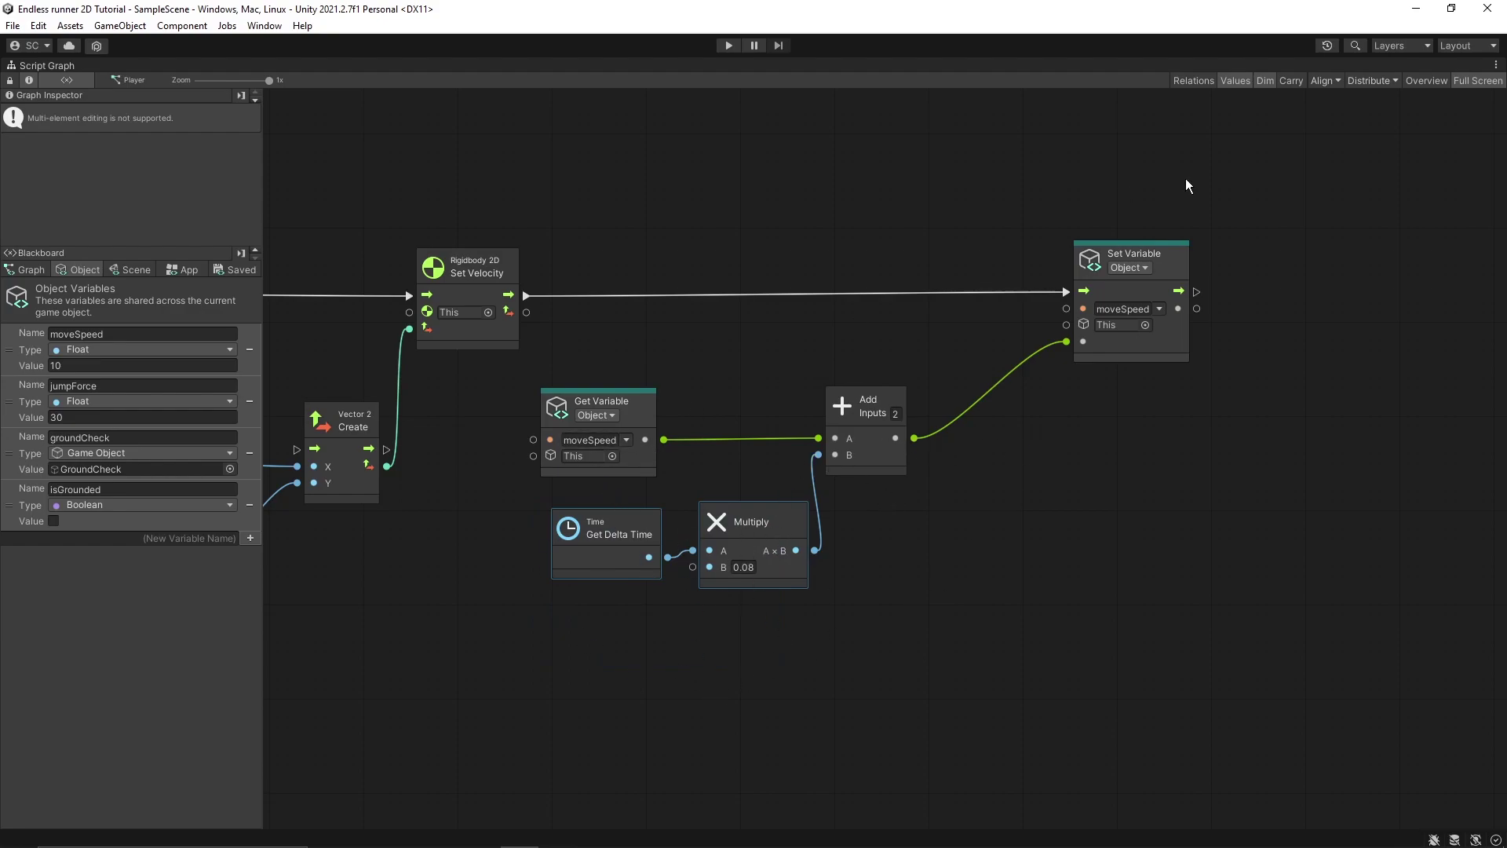
Leave the full-screen graph view, select the Player, and show its moveSpeed object variable in the graph's blackboard
{"action": "left_click", "coordinate": [1476, 82]}
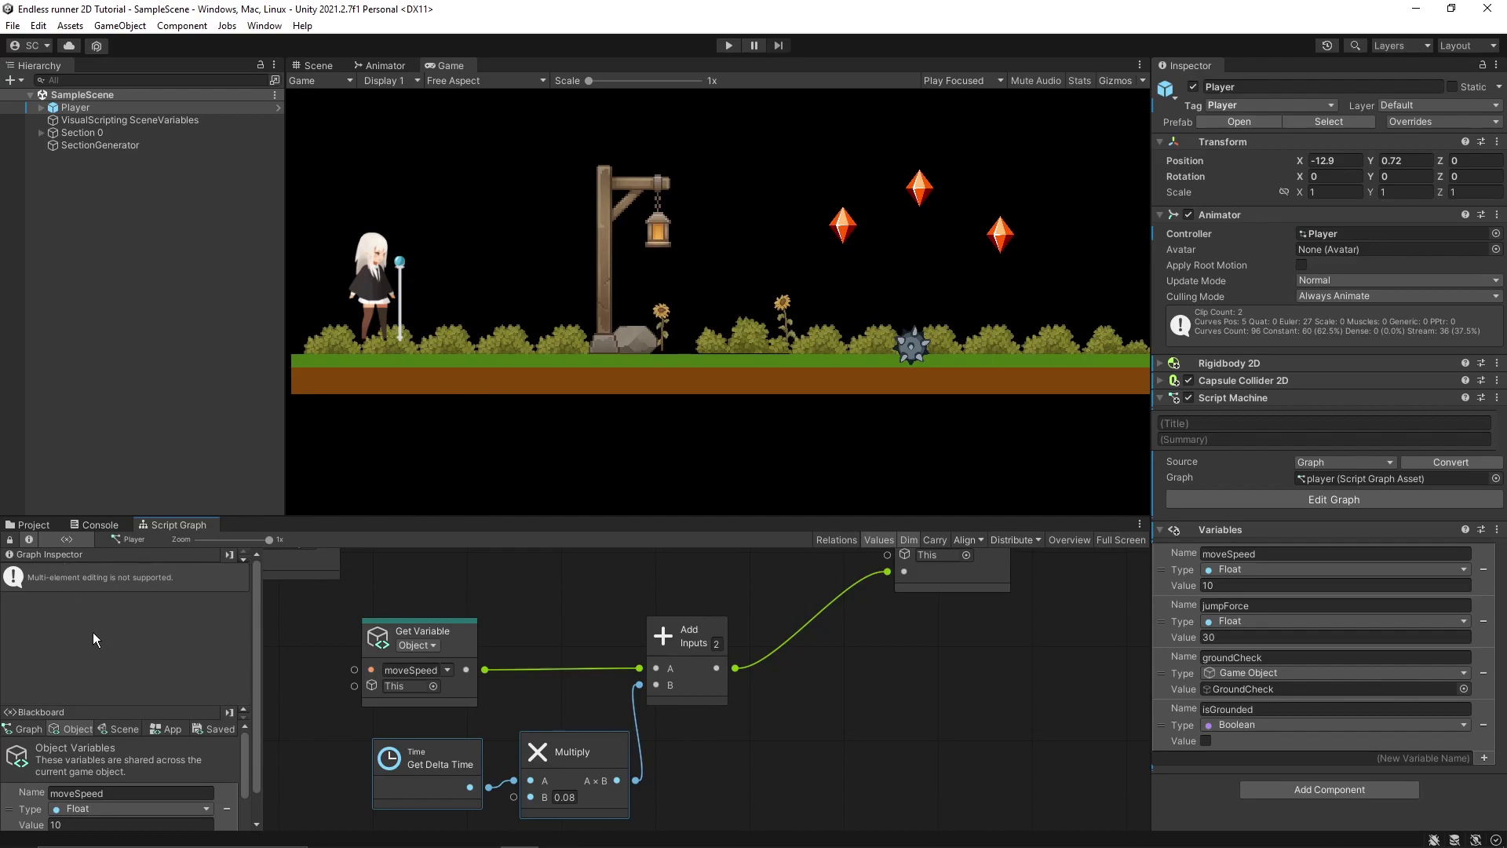
{"action": "left_click", "coordinate": [110, 108]}
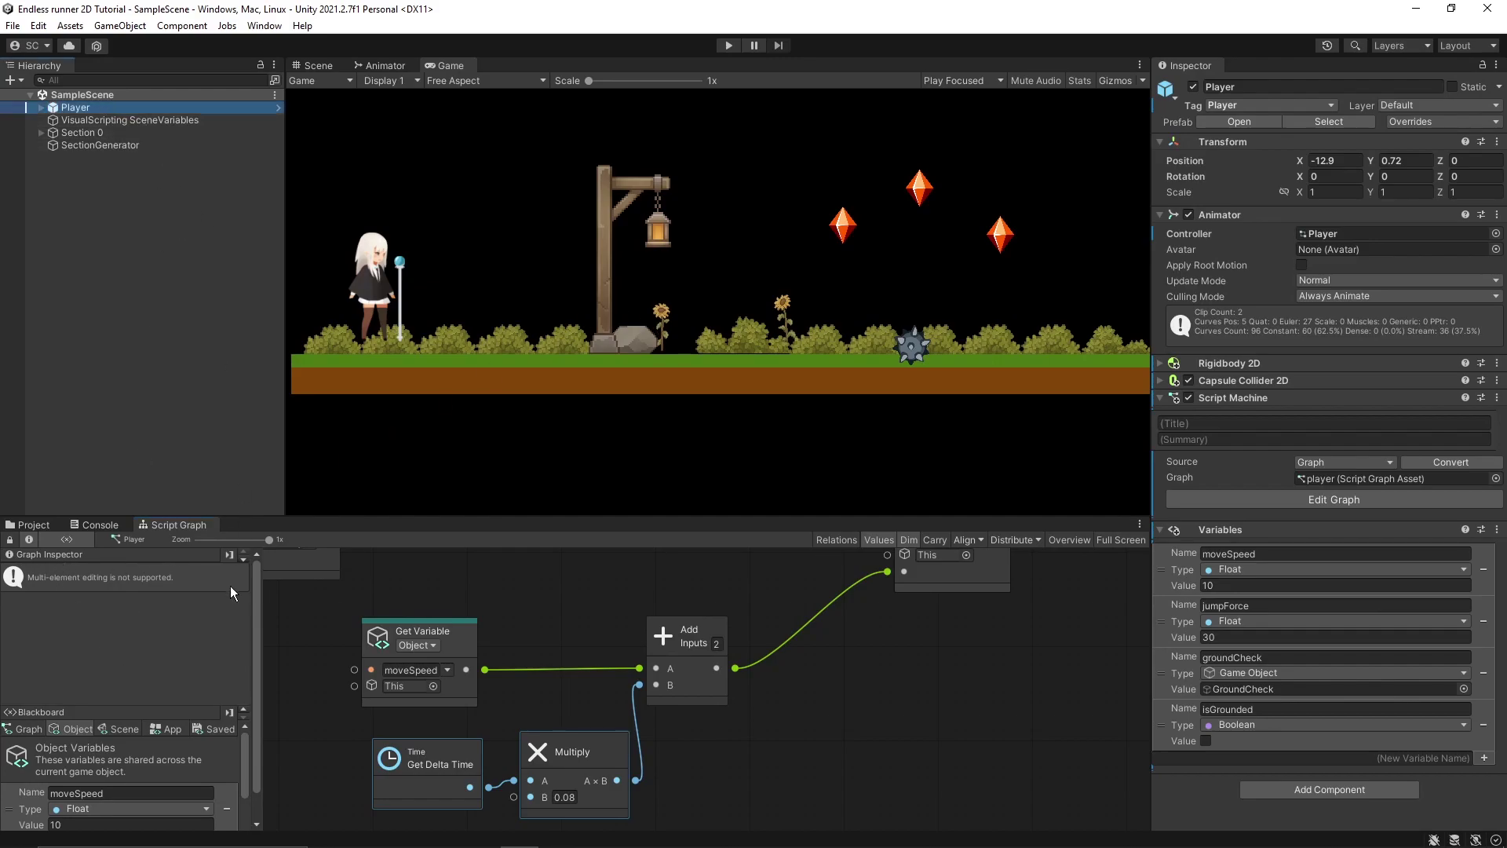
{"action": "left_click_drag", "start_coordinate": [256, 726], "coordinate": [266, 794]}
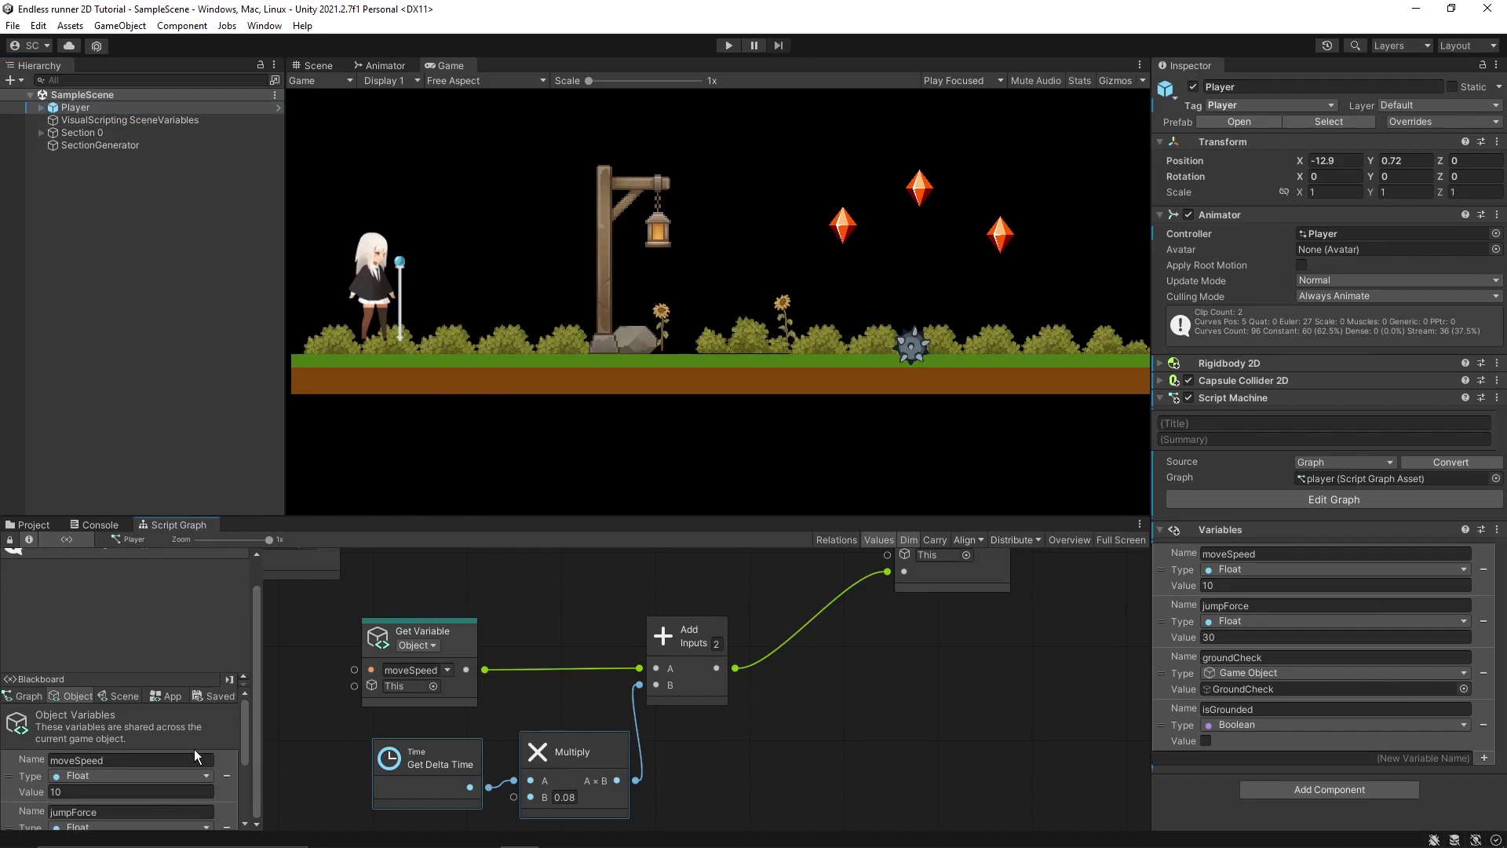
Playtest the runner while watching the Player's moveSpeed object variable in the blackboard, and stop the game
{"action": "left_click", "coordinate": [728, 47]}
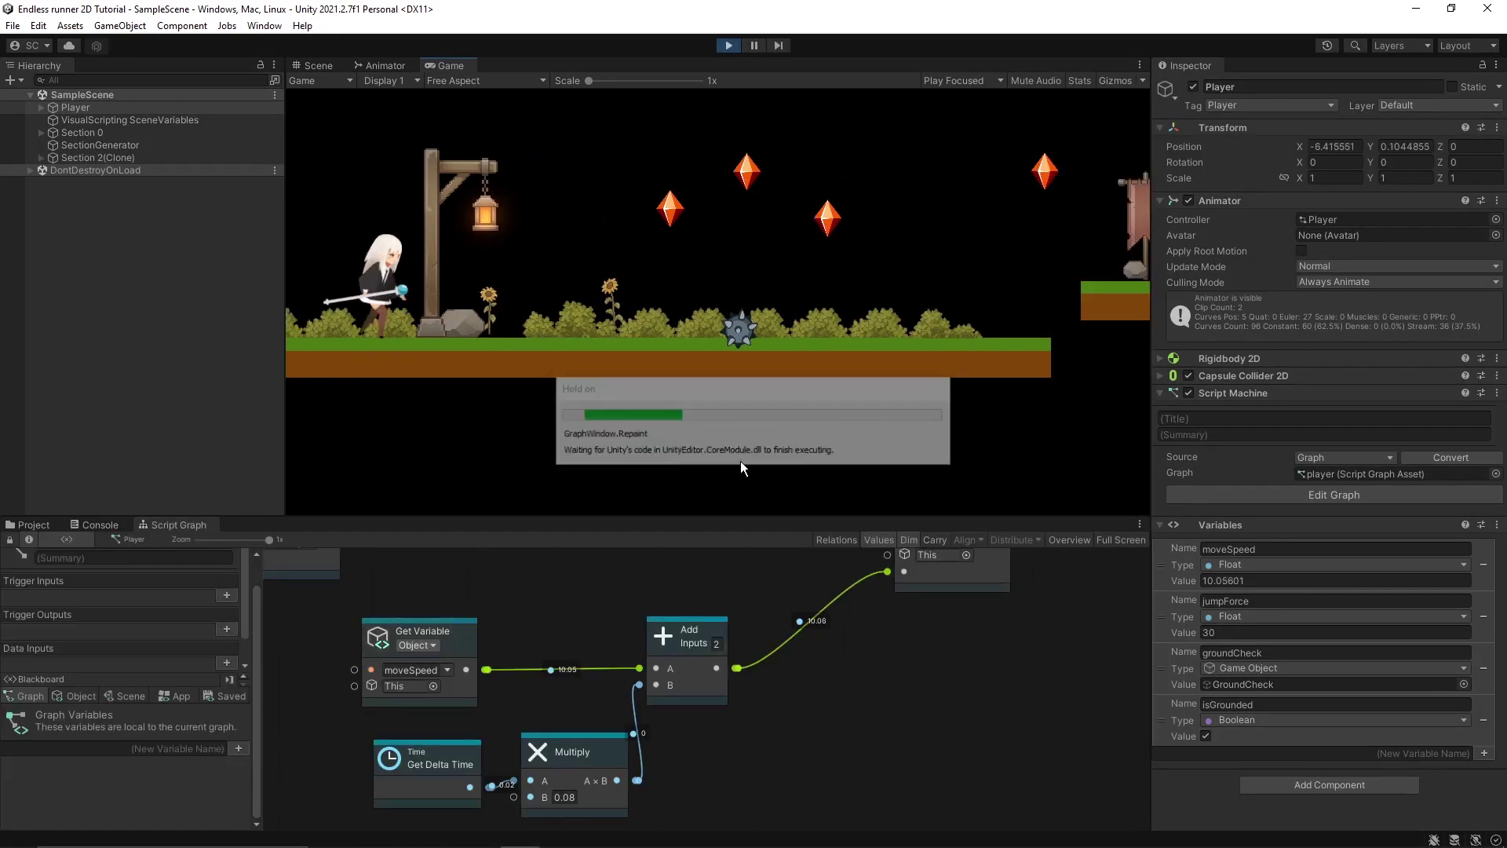
{"action": "key", "text": "space"}
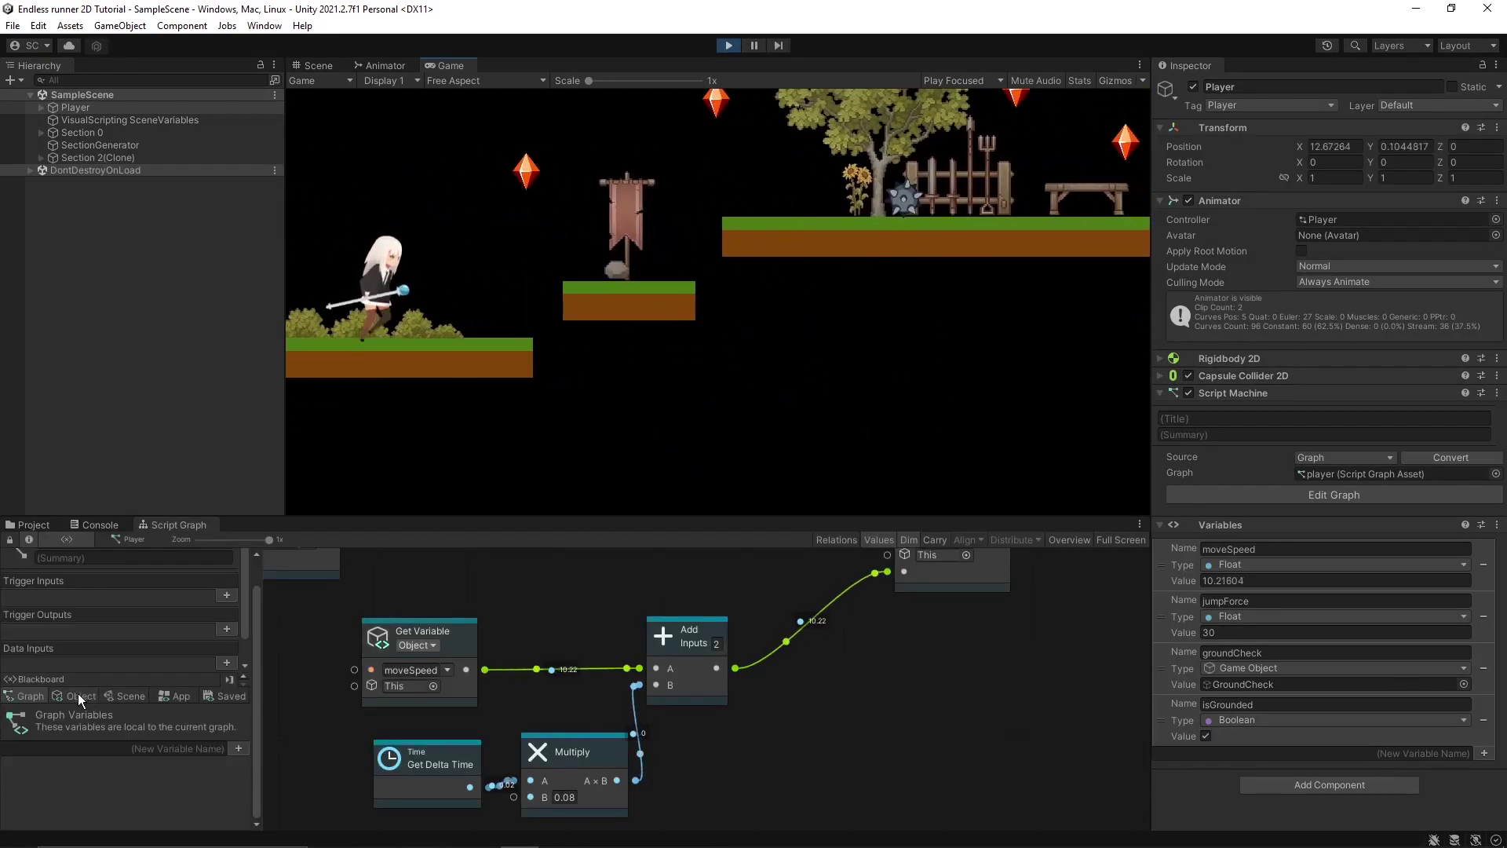
{"action": "left_click", "coordinate": [77, 694]}
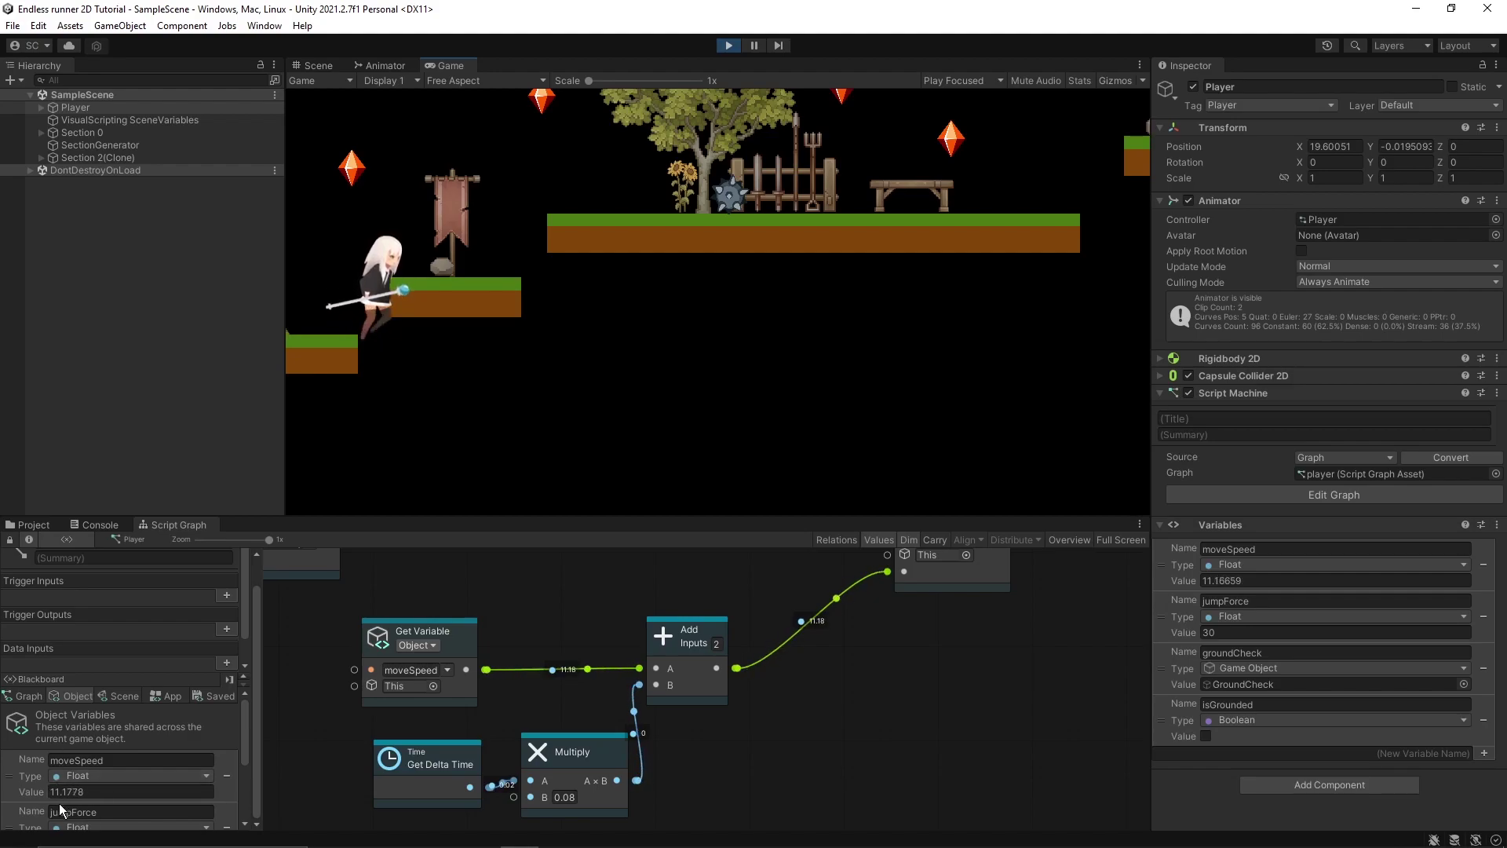
{"action": "left_click", "coordinate": [727, 46]}
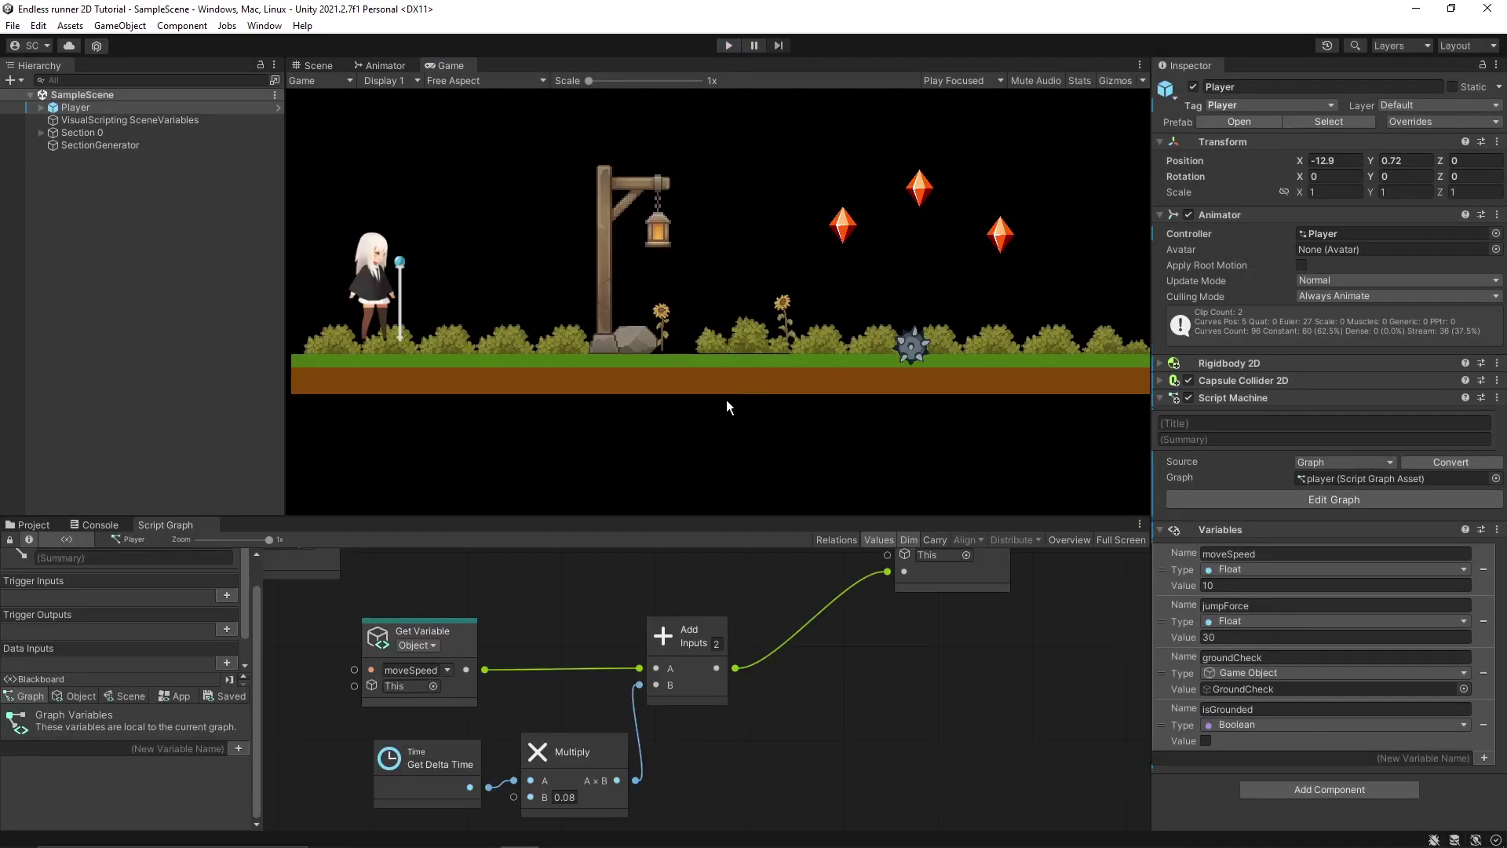
Make room before the Set moveSpeed node in the full-screen graph and add an If node fed by Set Velocity's flow output
{"action": "left_click", "coordinate": [1122, 541]}
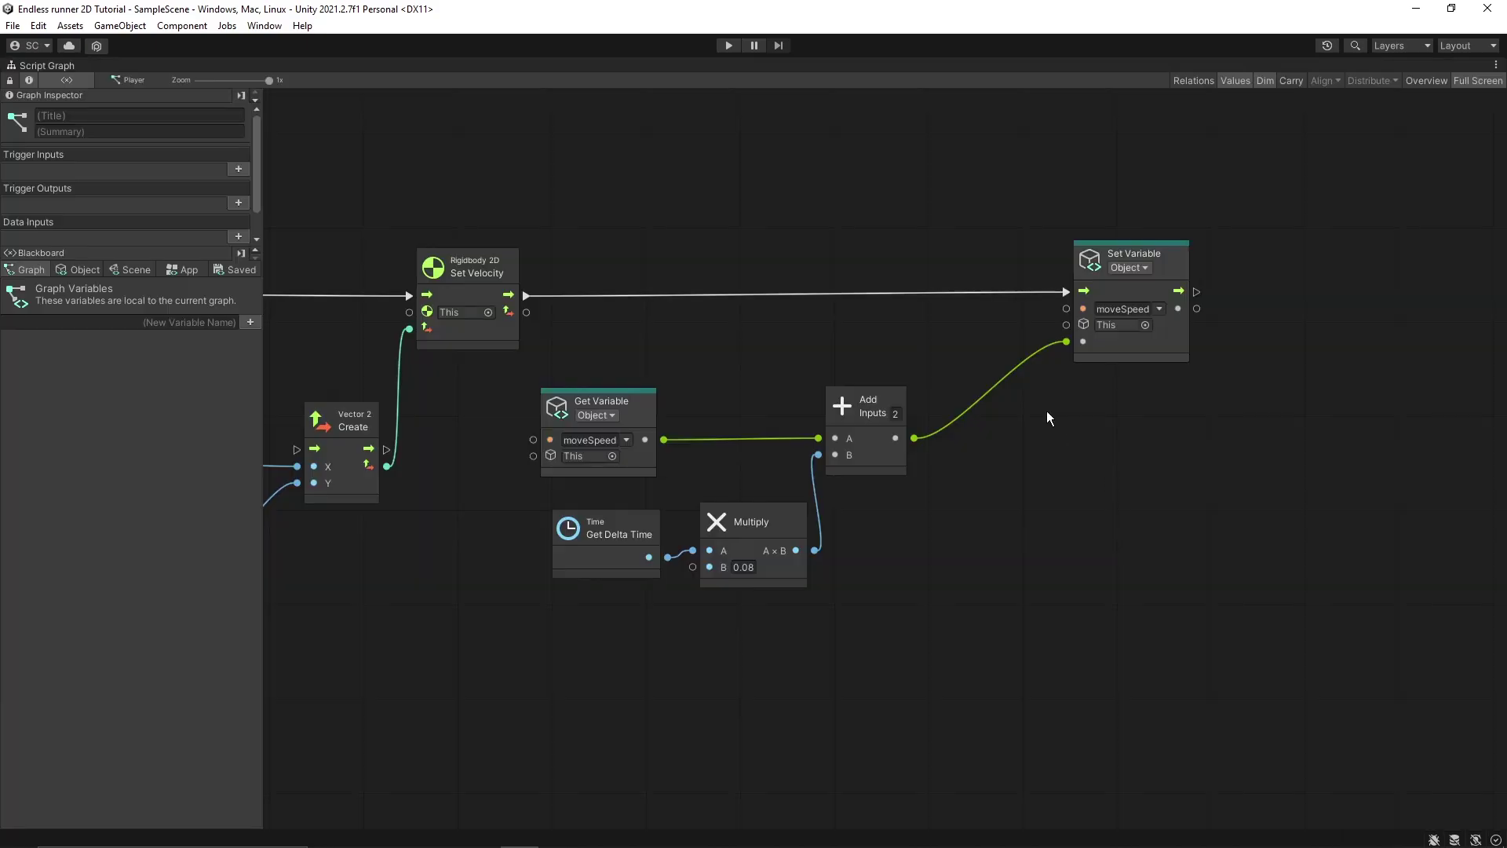
{"action": "left_click_drag", "start_coordinate": [1146, 359], "coordinate": [1361, 369]}
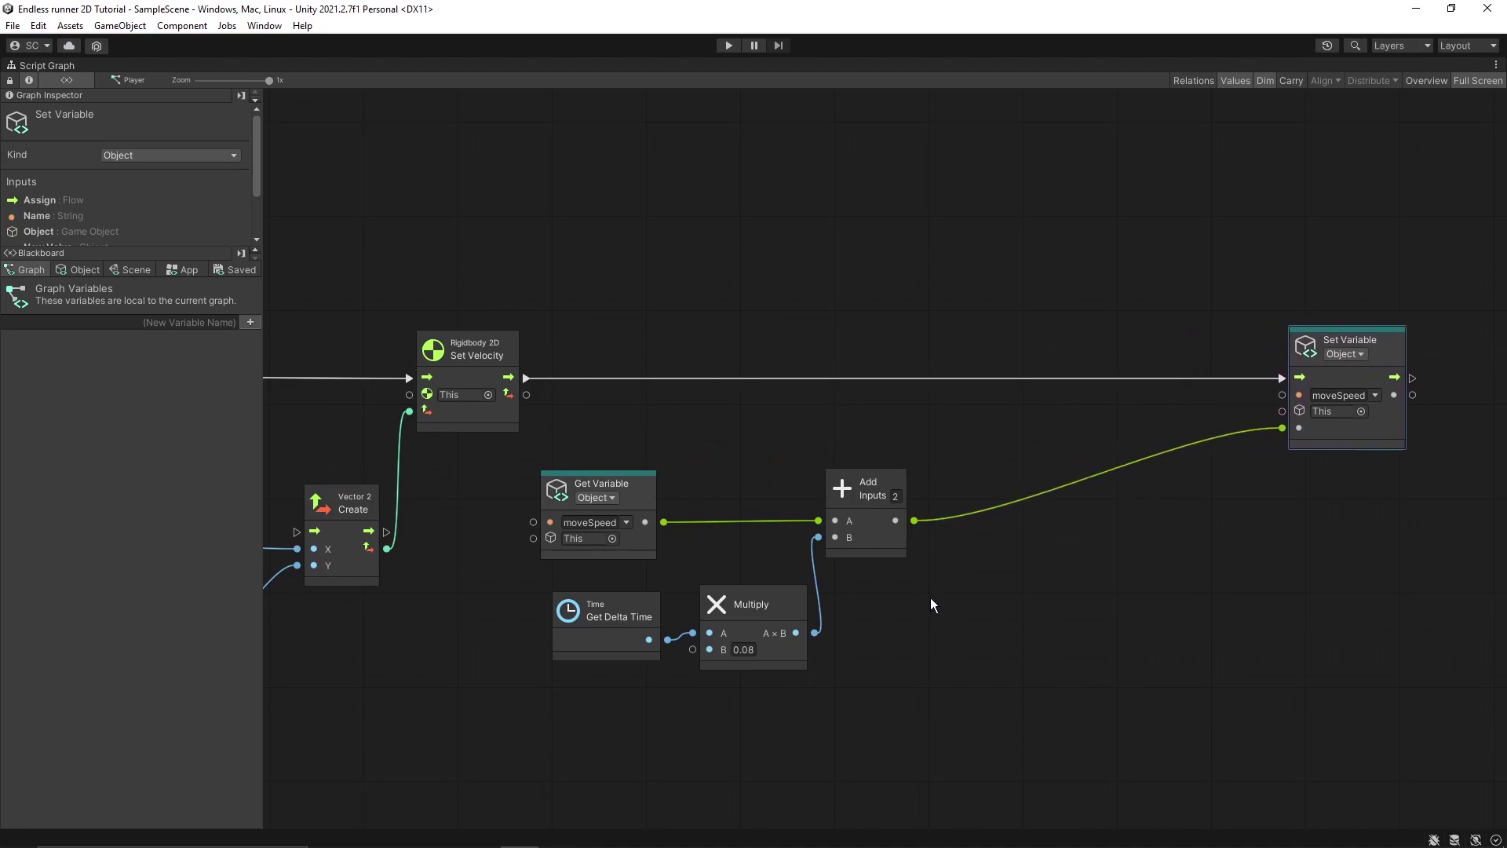
{"action": "middle_click_drag", "start_coordinate": [932, 599], "coordinate": [878, 614]}
{"action": "left_click_drag", "start_coordinate": [468, 422], "coordinate": [974, 403]}
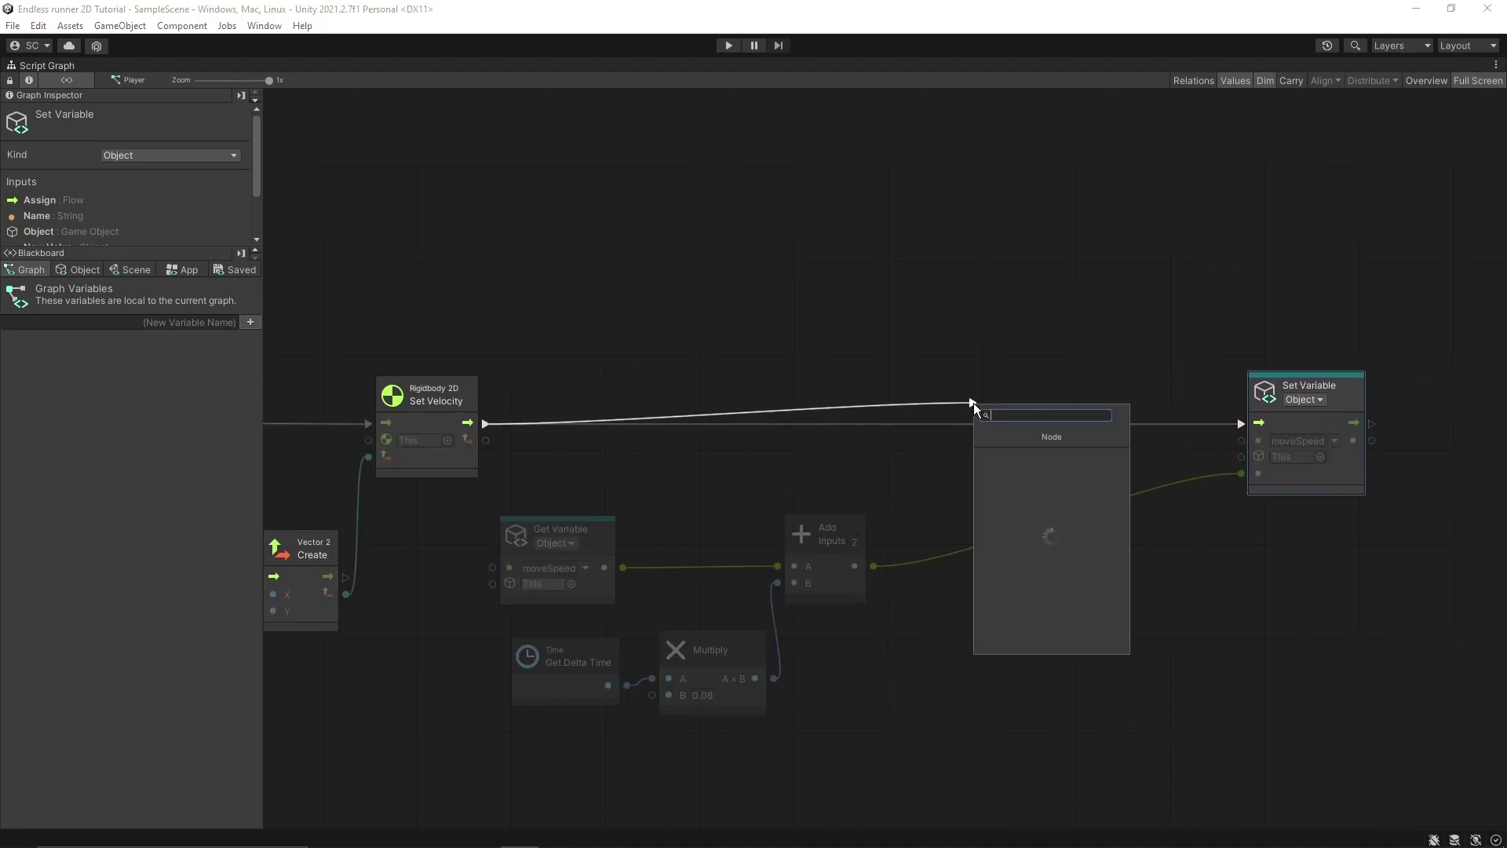
{"action": "type", "text": "if"}
{"action": "key", "text": "Return"}
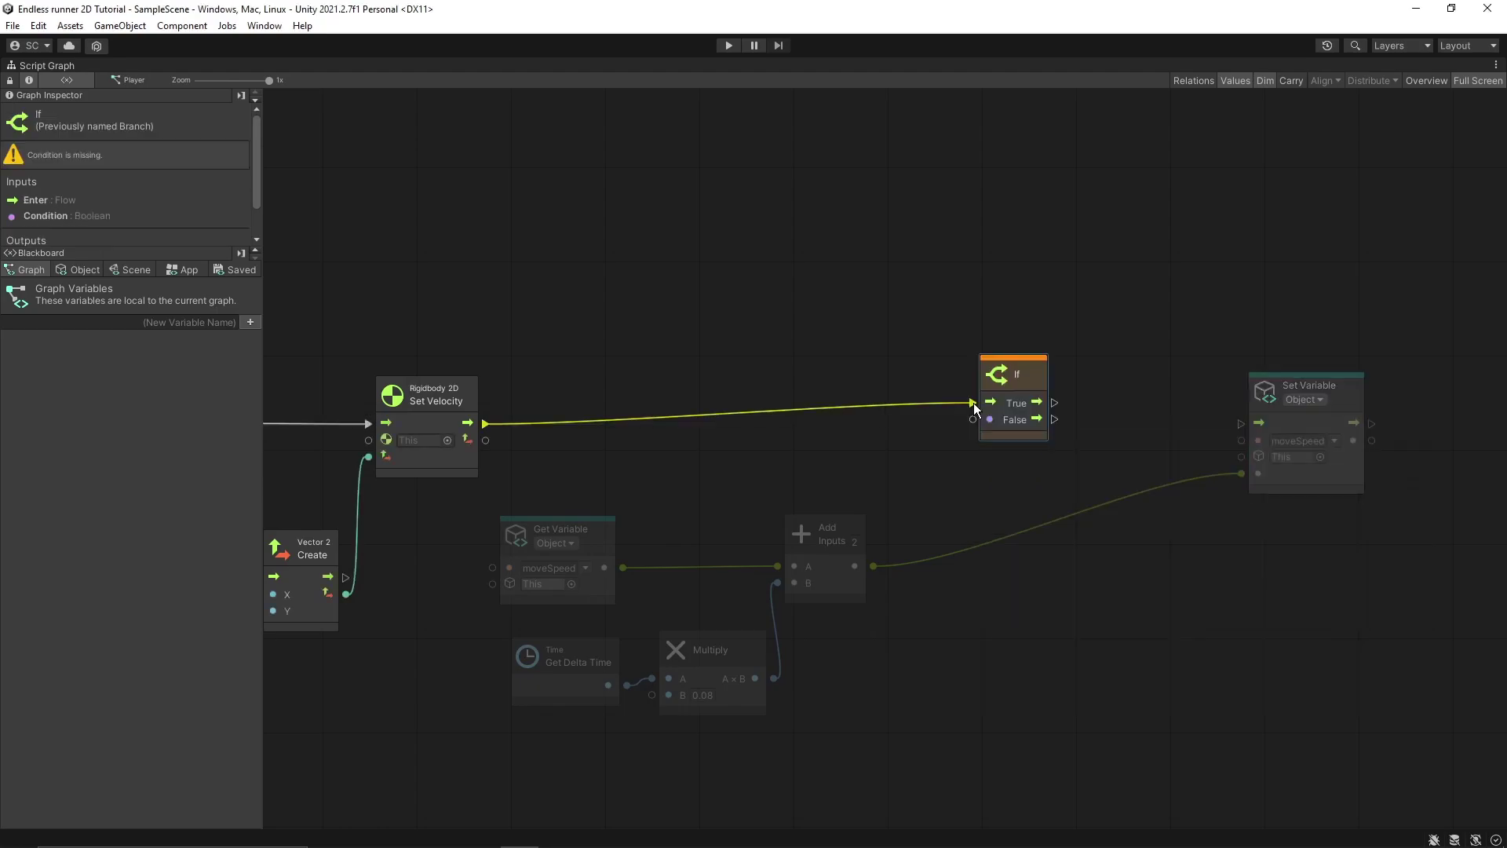
Feed the Add sum into a Less Or Equal node with B at 20, wire it to If's condition, and connect True to Set moveSpeed
{"action": "left_click_drag", "start_coordinate": [834, 530], "coordinate": [918, 483]}
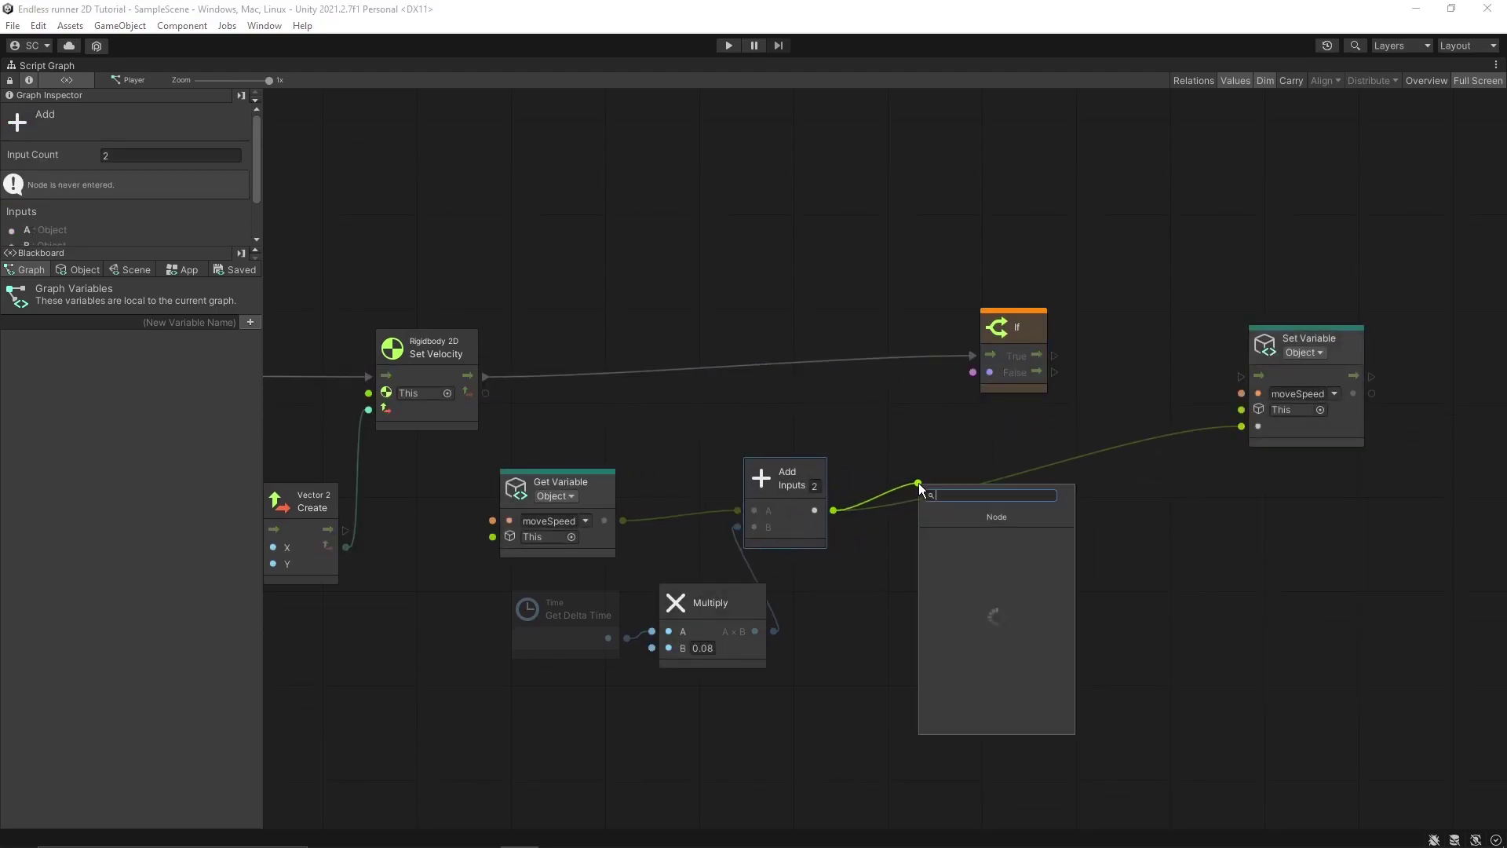
{"action": "type", "text": "less"}
{"action": "left_click", "coordinate": [1081, 552]}
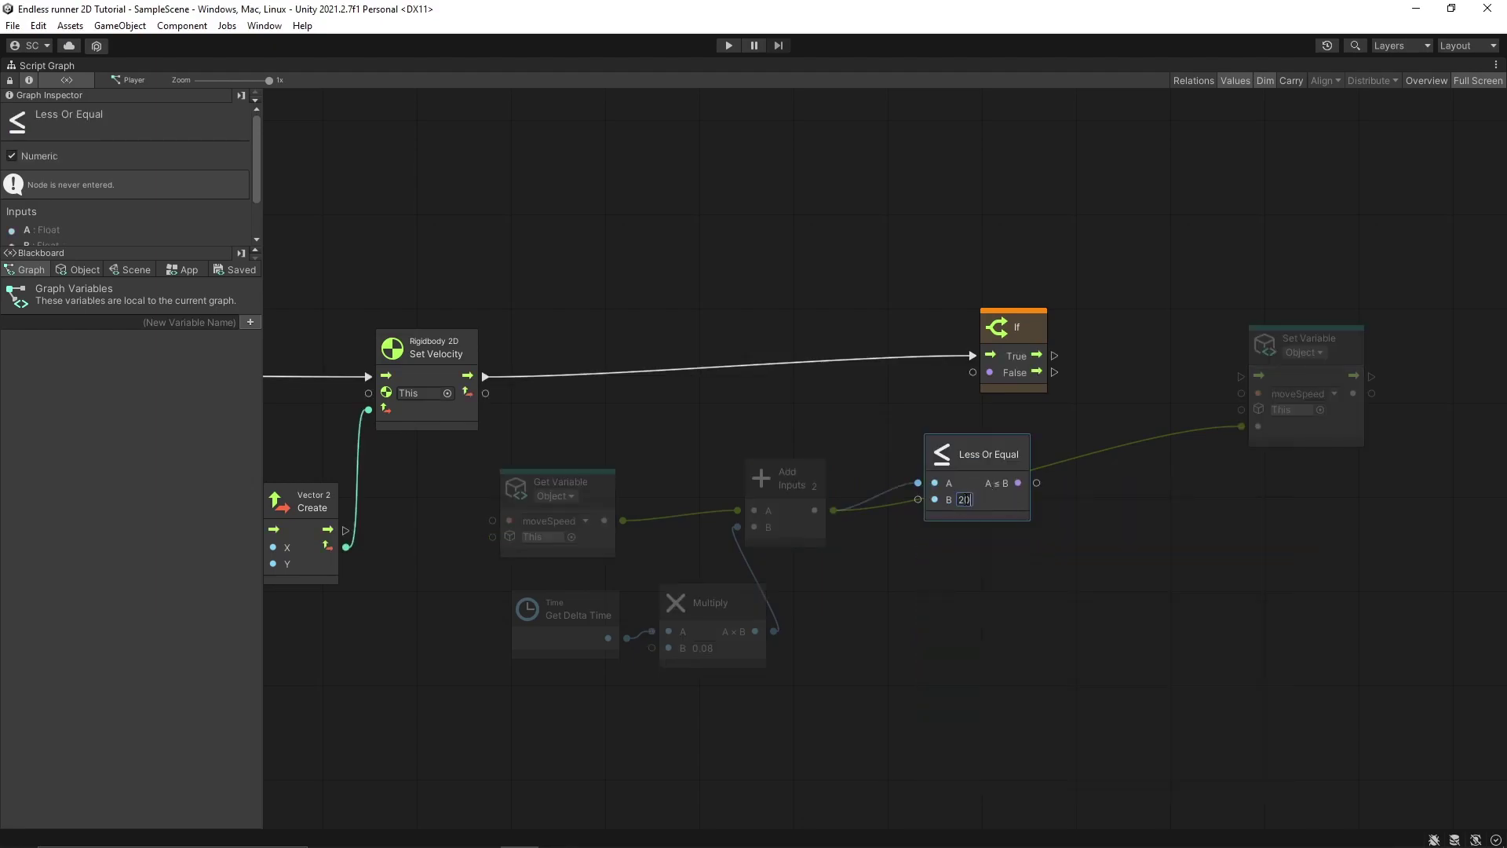
{"action": "left_click", "coordinate": [950, 548]}
{"action": "left_click_drag", "start_coordinate": [1036, 483], "coordinate": [1412, 380]}
{"action": "left_click_drag", "start_coordinate": [972, 463], "coordinate": [902, 422]}
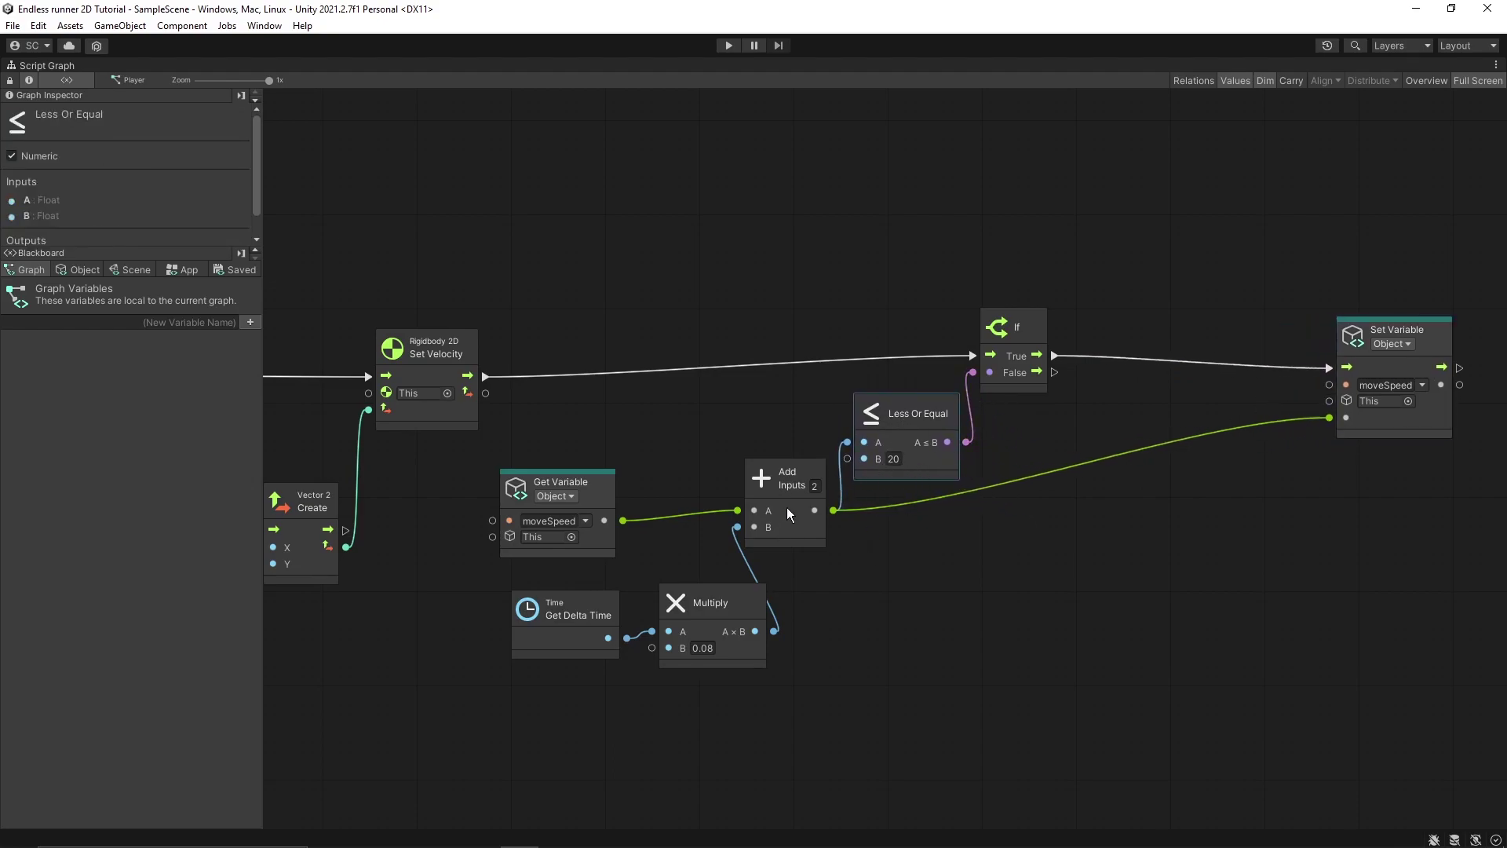
Tidy the layout of the Add, Multiply, Set Variable and Less Or Equal nodes
{"action": "left_click_drag", "start_coordinate": [785, 510], "coordinate": [779, 504]}
{"action": "left_click_drag", "start_coordinate": [741, 606], "coordinate": [737, 608]}
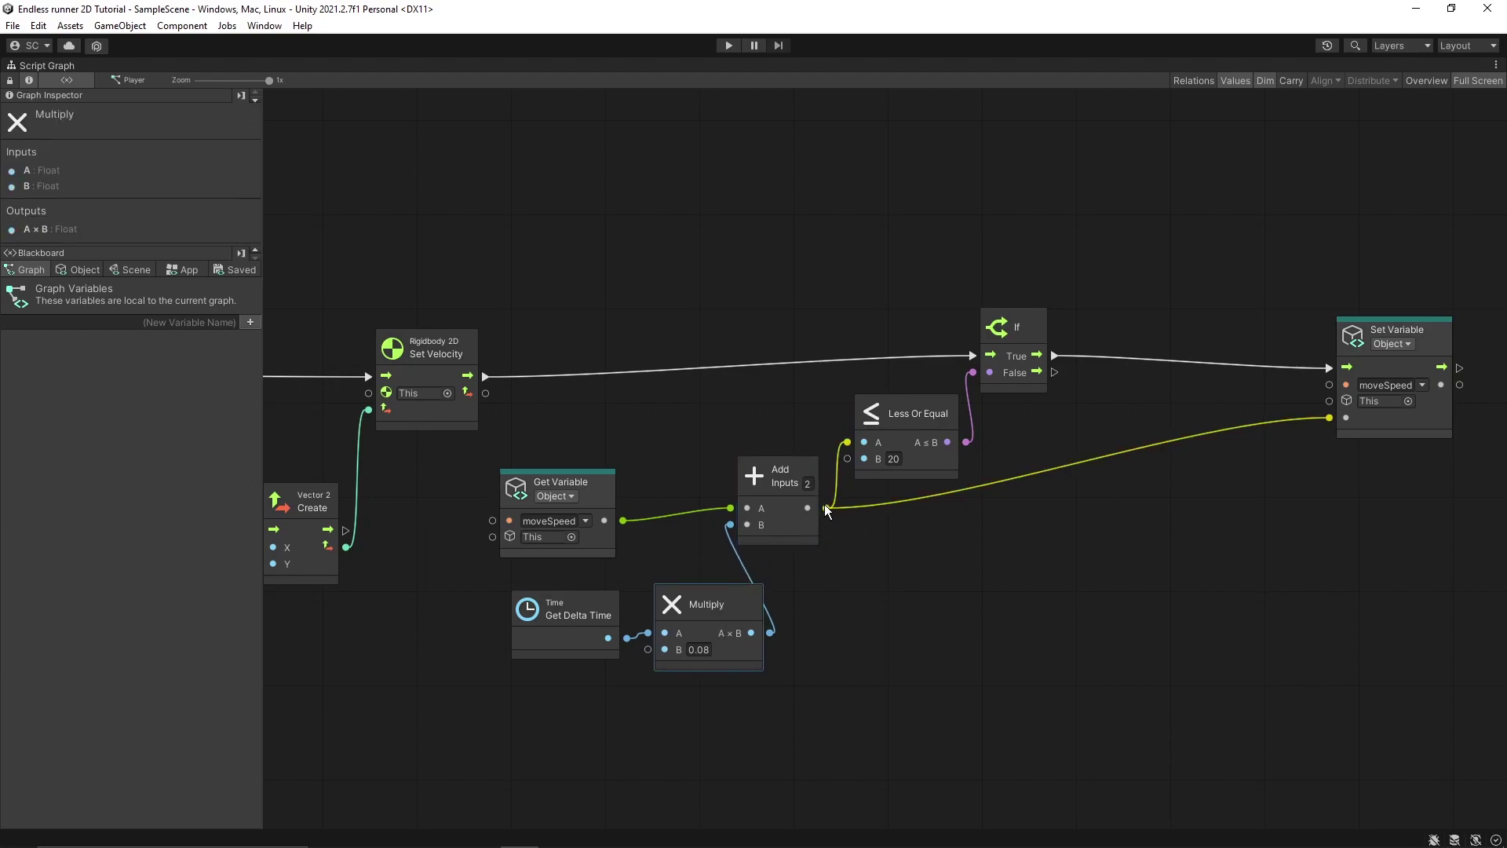
{"action": "left_click", "coordinate": [894, 459]}
{"action": "left_click_drag", "start_coordinate": [1424, 368], "coordinate": [1428, 361]}
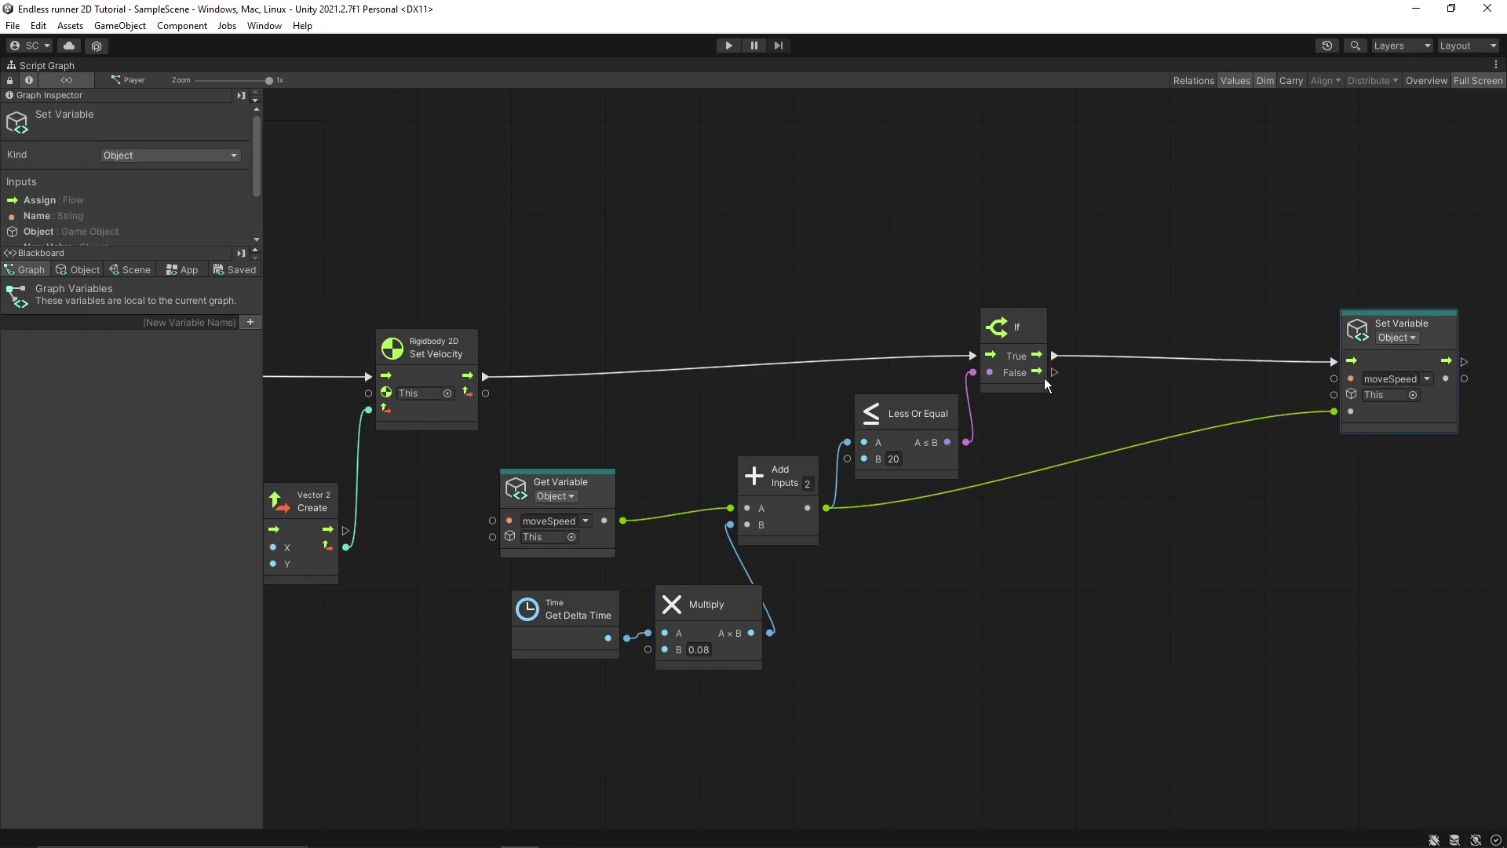
{"action": "left_click_drag", "start_coordinate": [916, 443], "coordinate": [913, 424]}
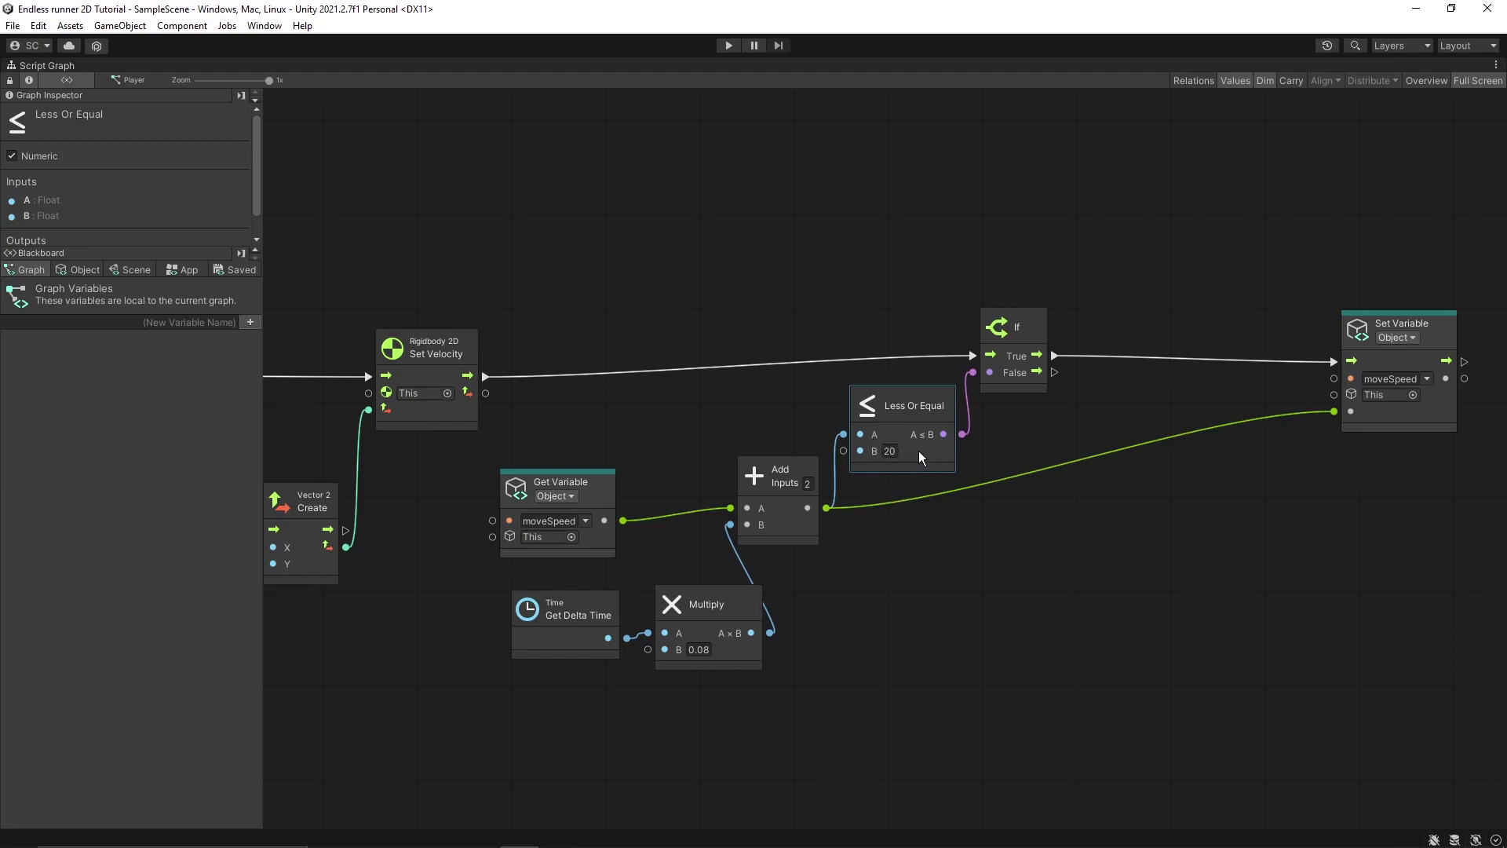
Change the B factor of the Multiply node that scales the delta time, and leave the full-screen graph view
{"action": "left_click", "coordinate": [1473, 82]}
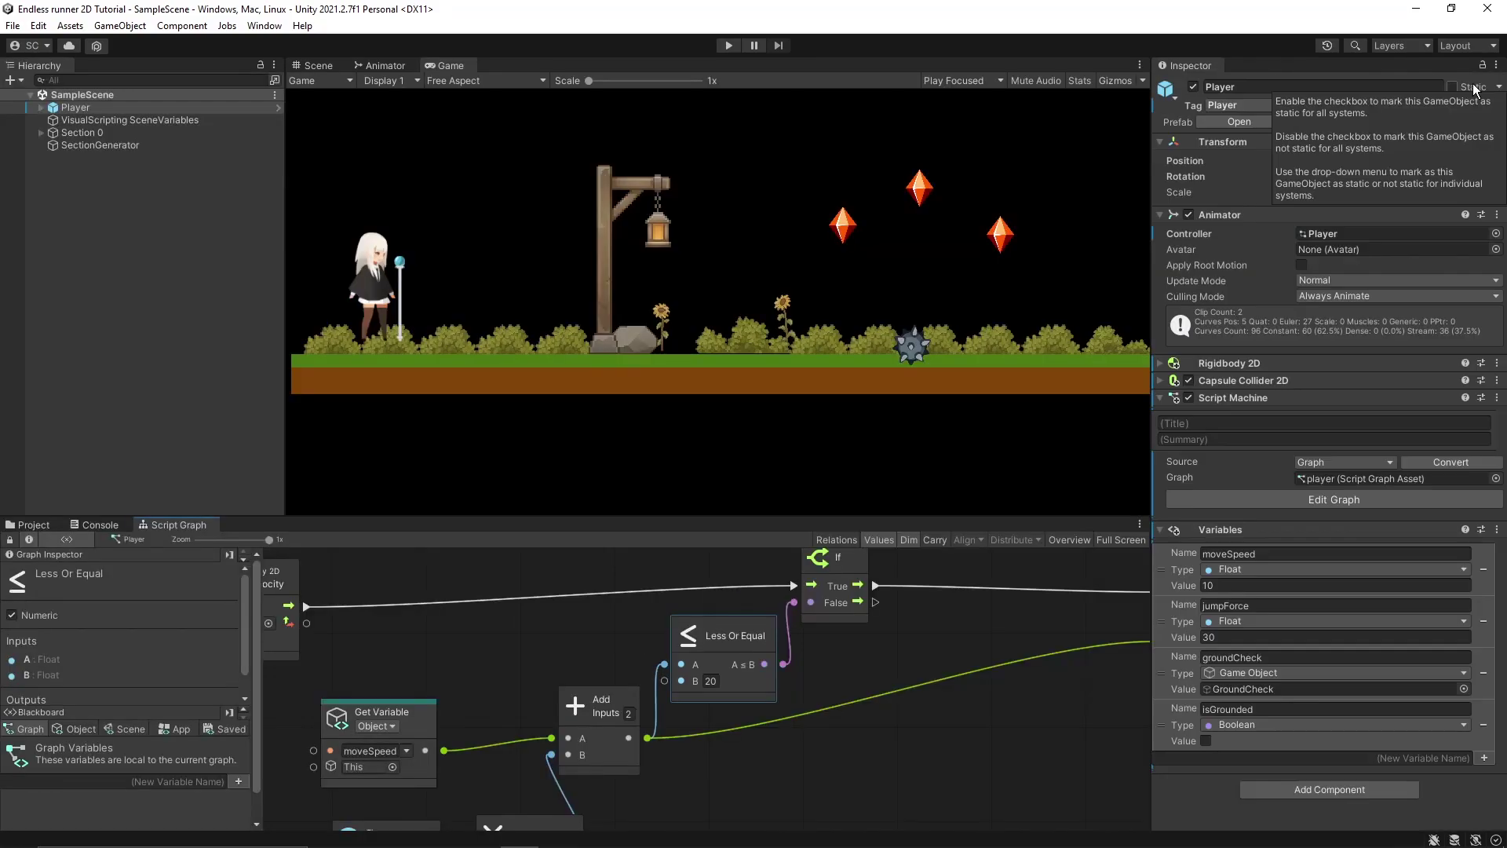
{"action": "left_click", "coordinate": [1123, 540]}
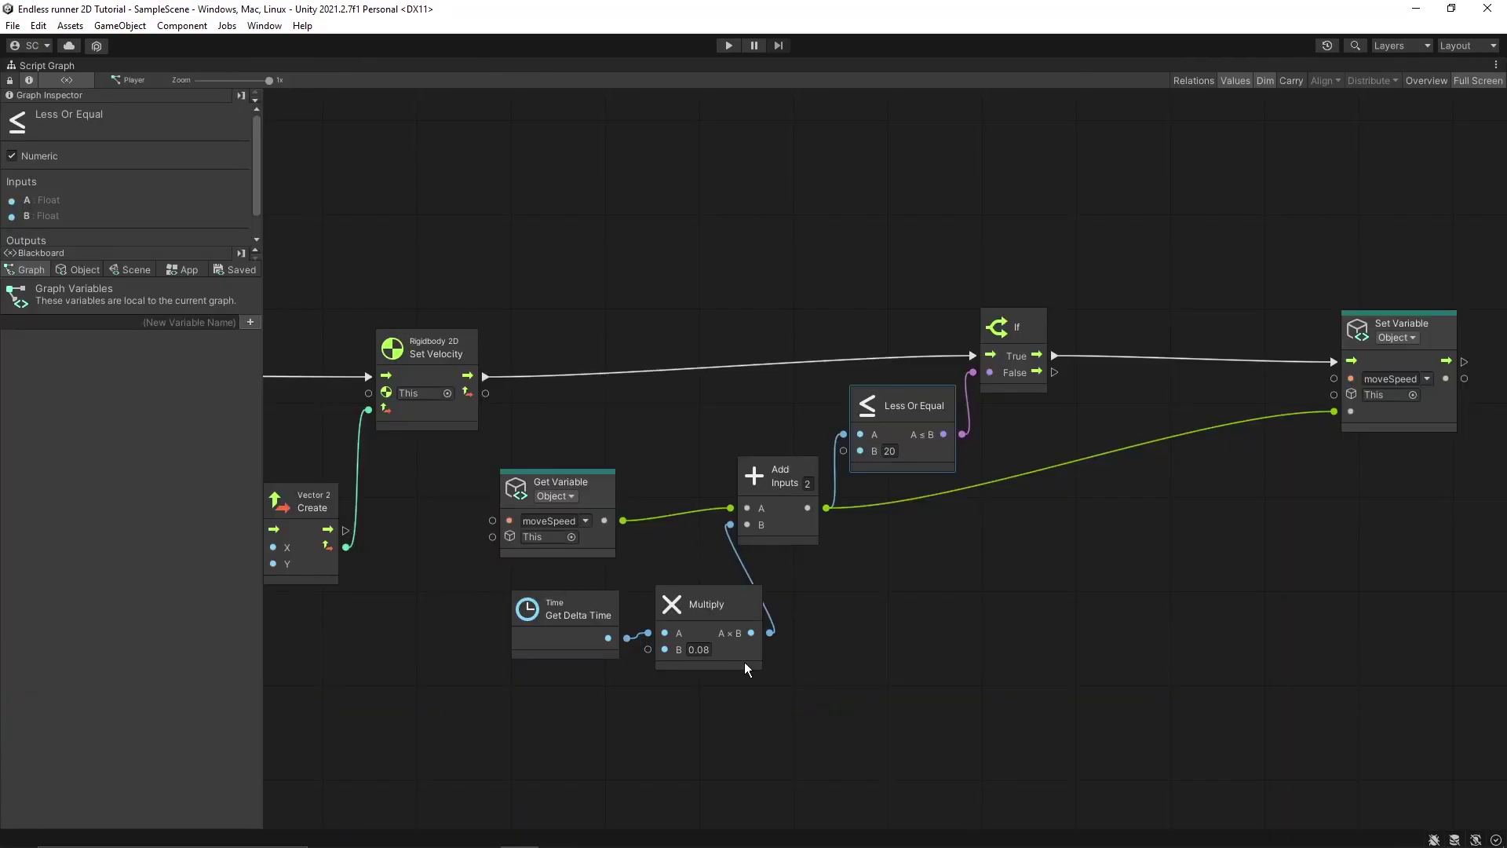
{"action": "left_click", "coordinate": [711, 650]}
{"action": "left_click", "coordinate": [1469, 81]}
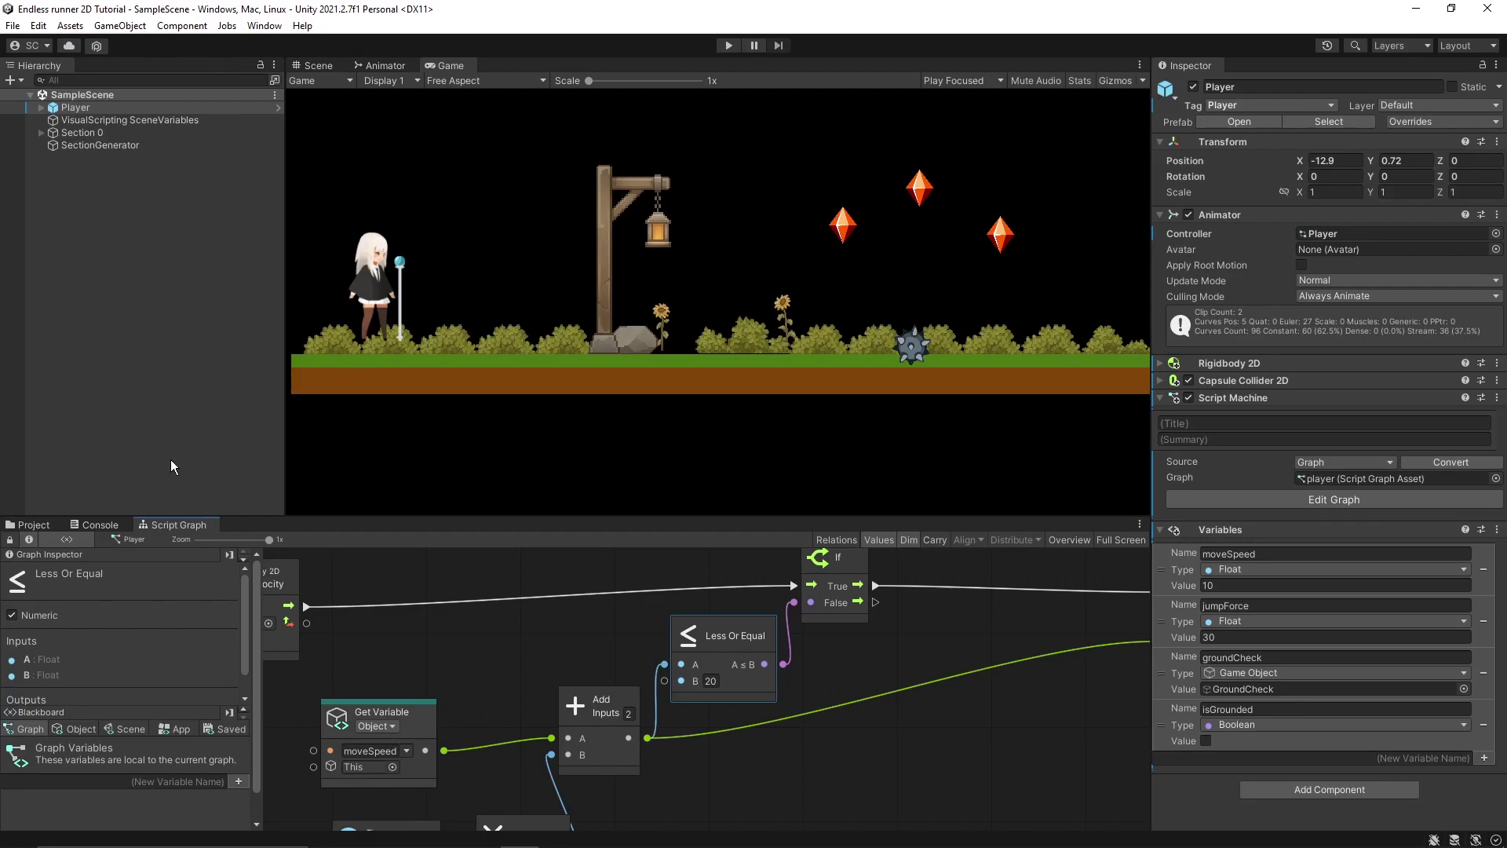
Playtest the runner with the object variables shown to check moveSpeed against its limit of 20, and stop the game
{"action": "left_click", "coordinate": [72, 729]}
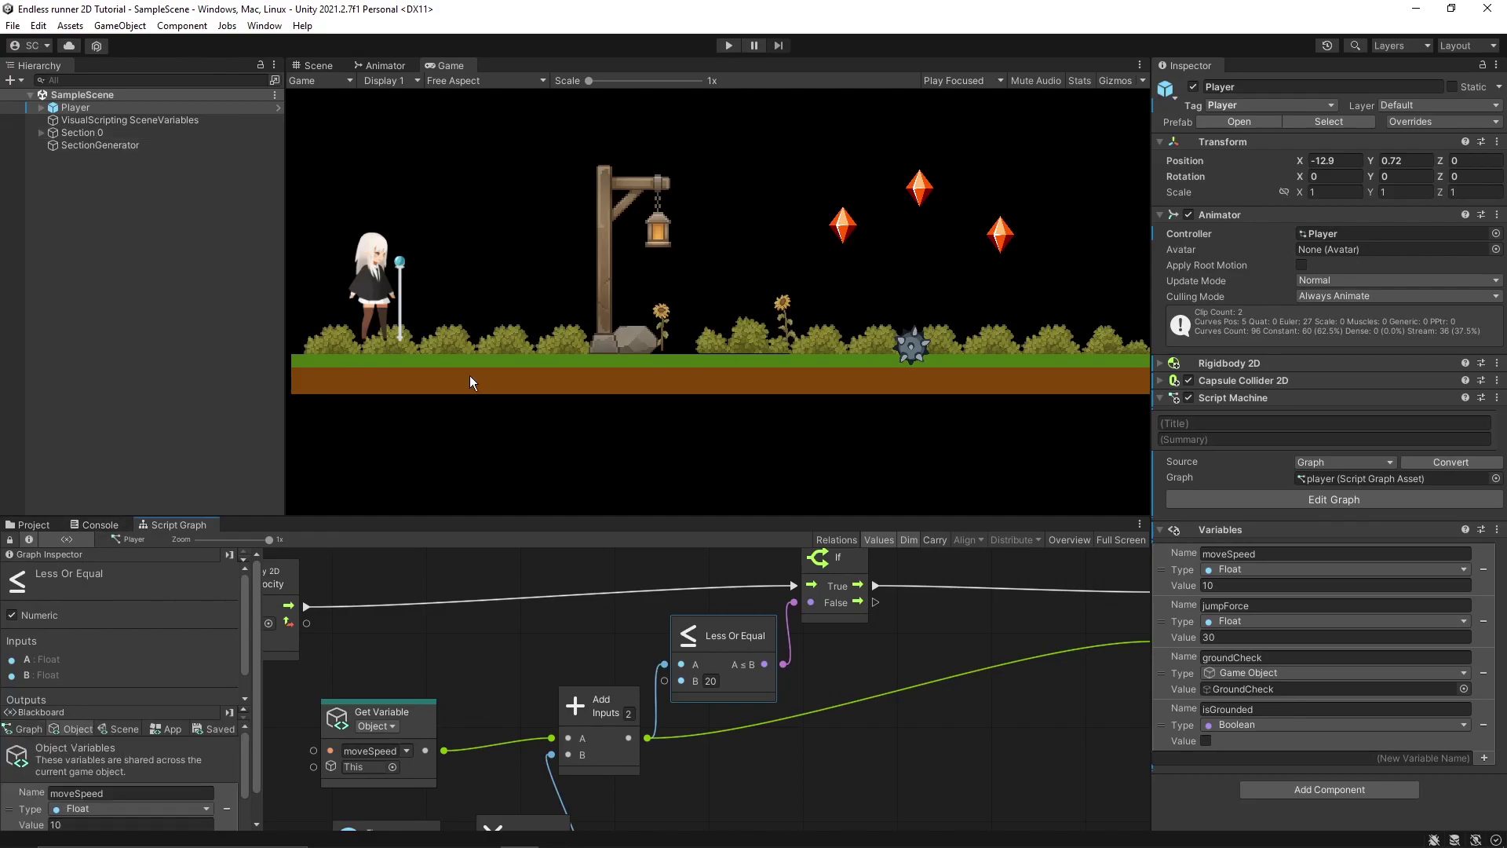
{"action": "left_click", "coordinate": [728, 45]}
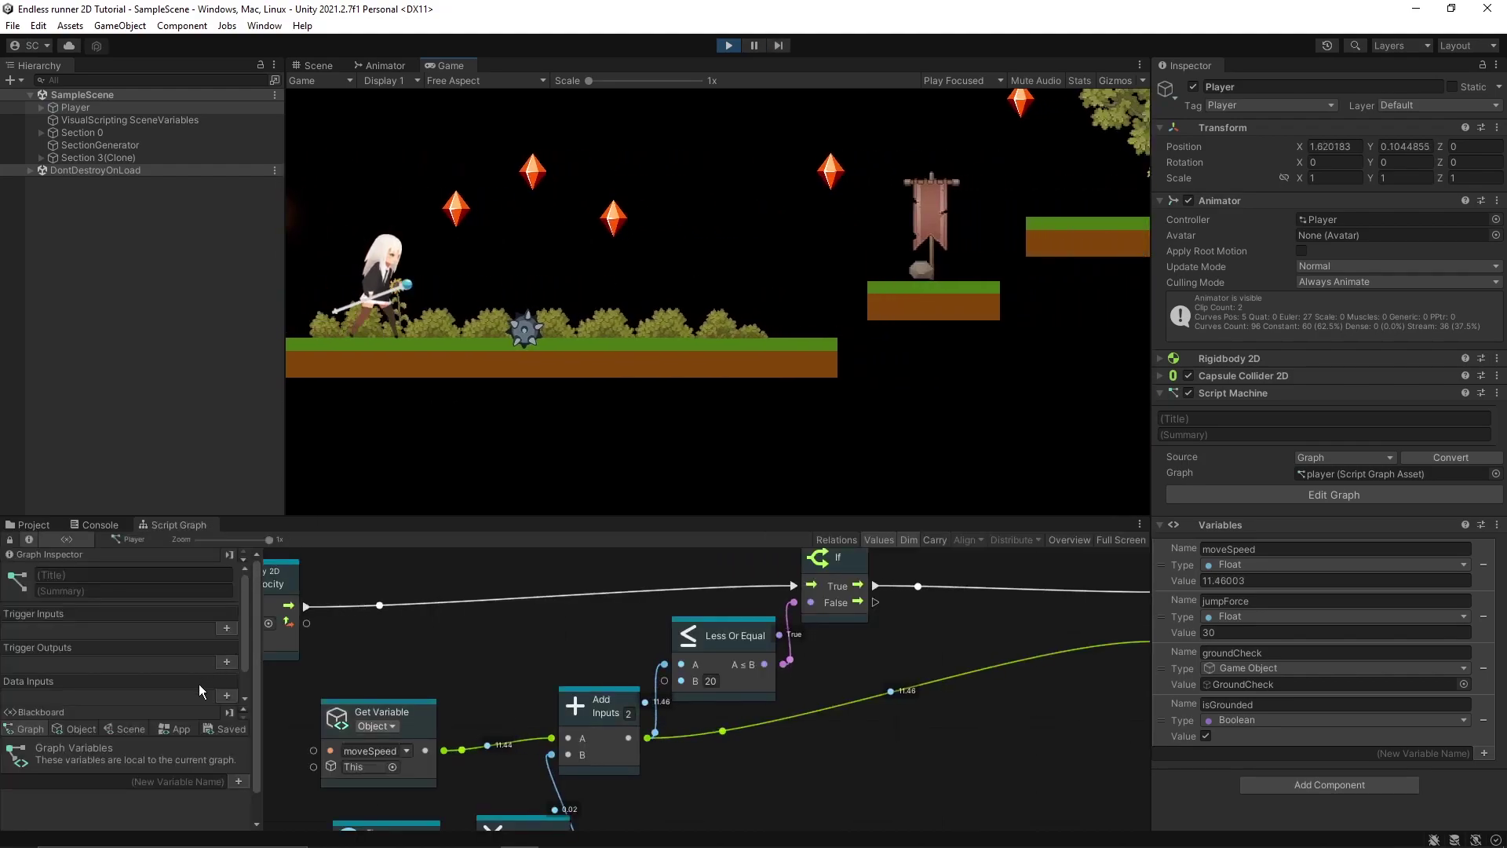
{"action": "key", "text": "space"}
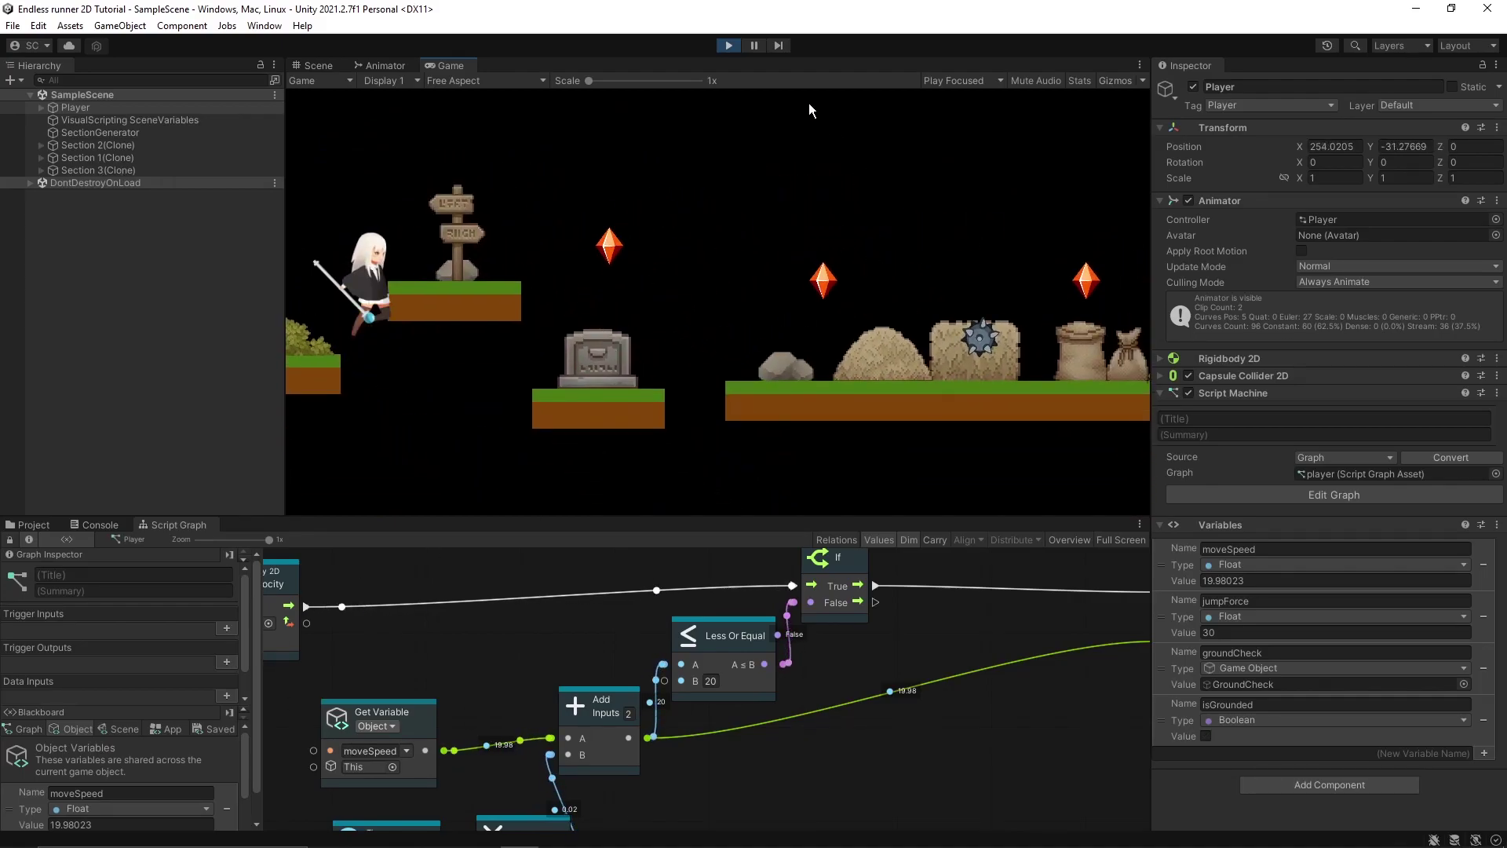
{"action": "left_click", "coordinate": [730, 46]}
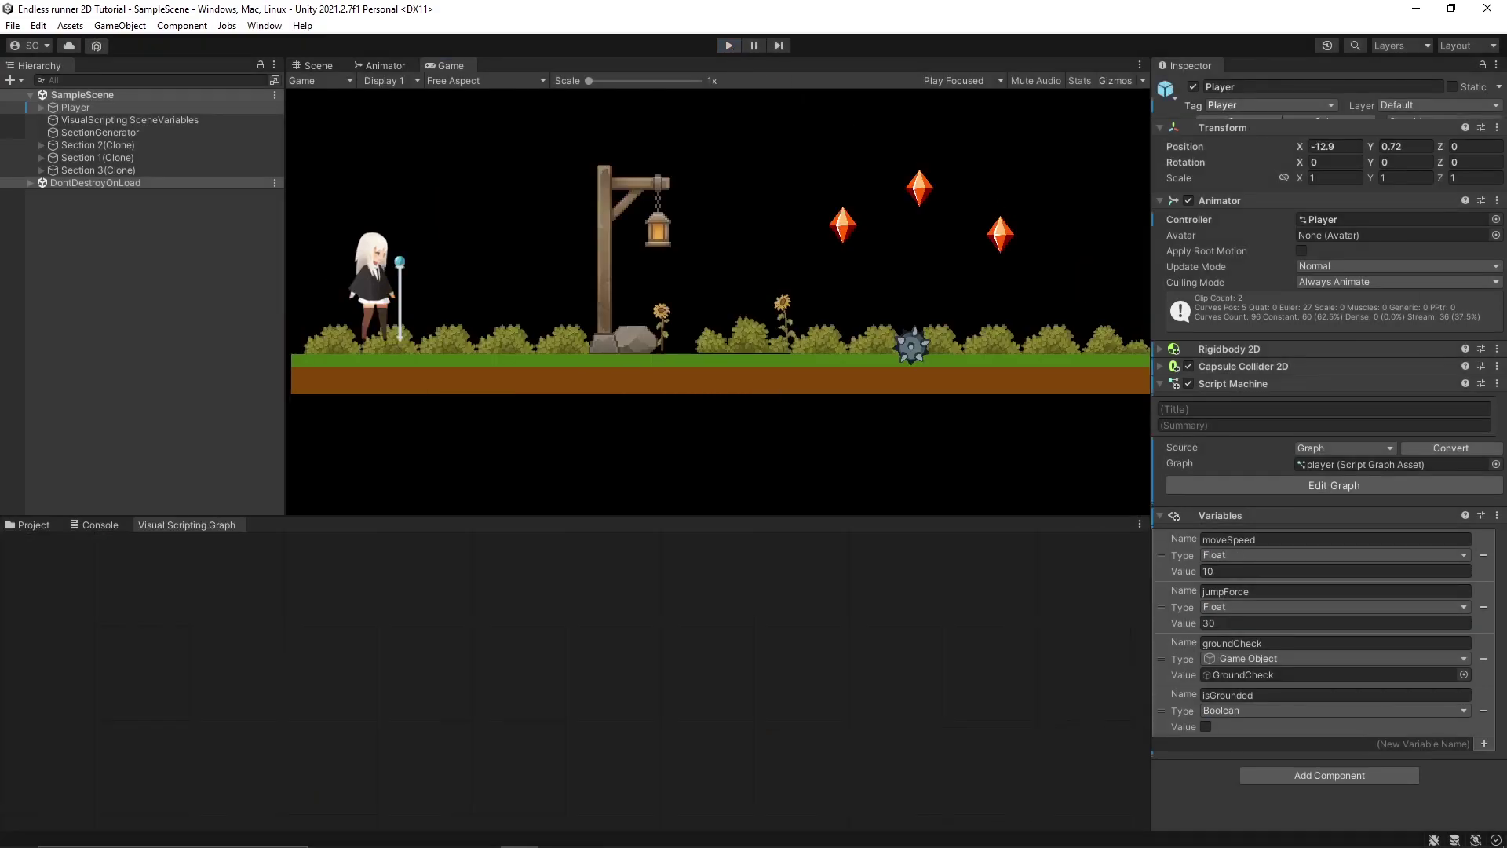